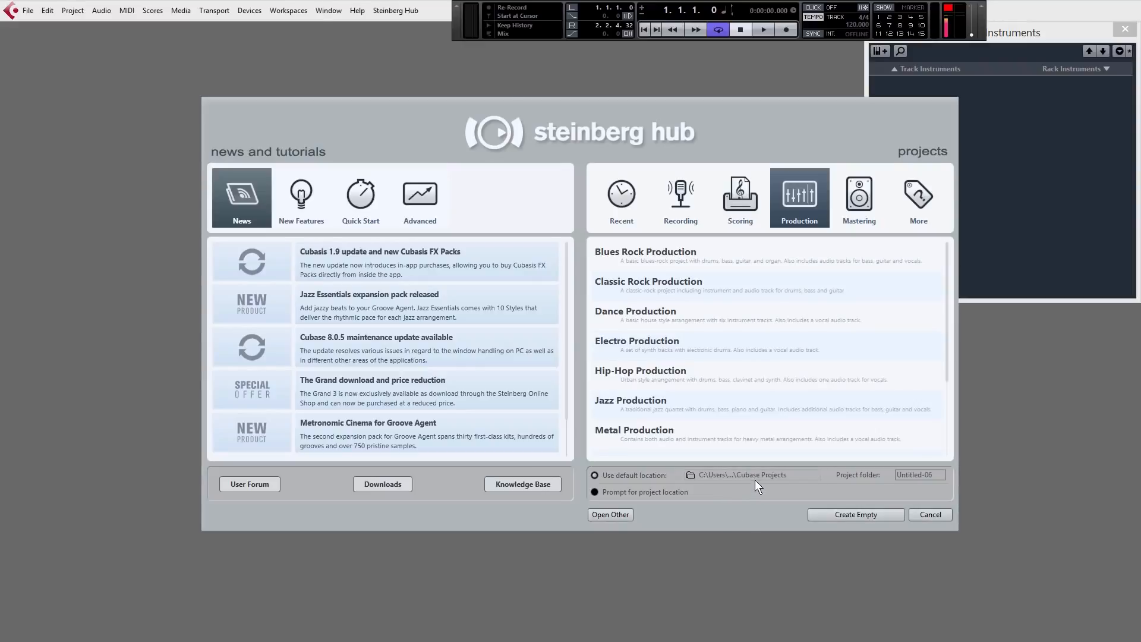
Step: Create a new empty project in the default location and close its MixConsole 2 and Pool windows
click(925, 202)
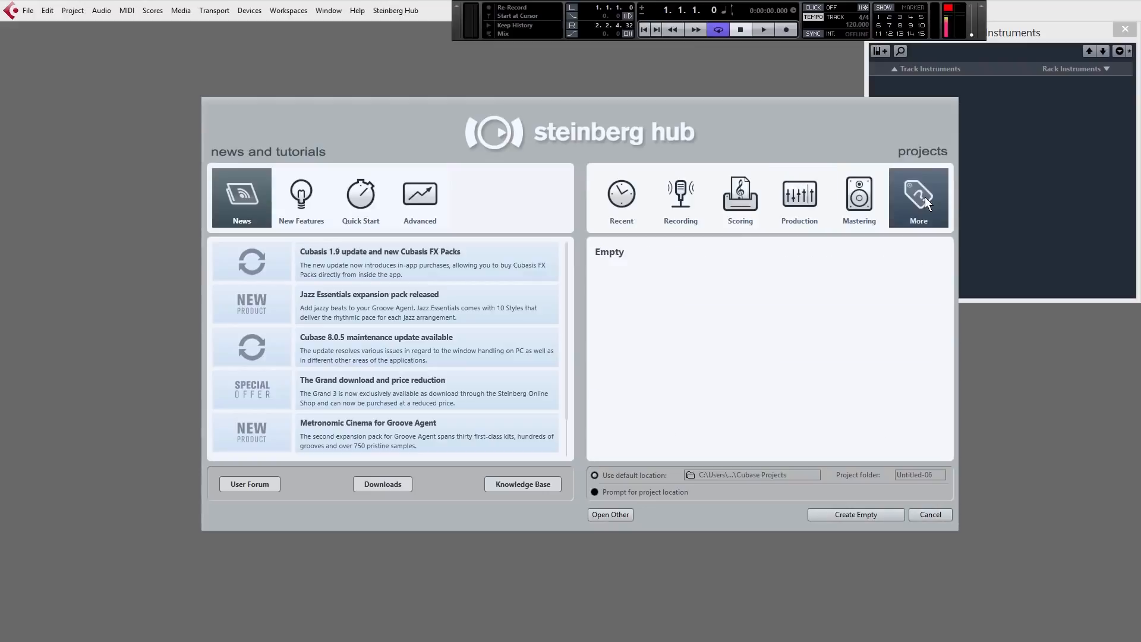
click(622, 259)
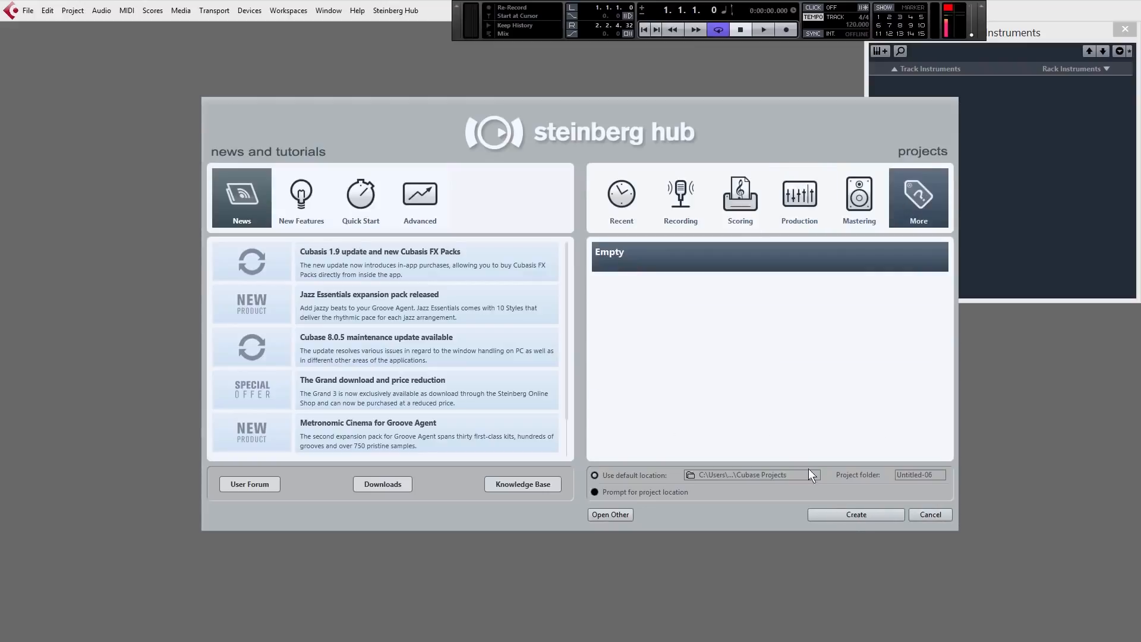
click(861, 515)
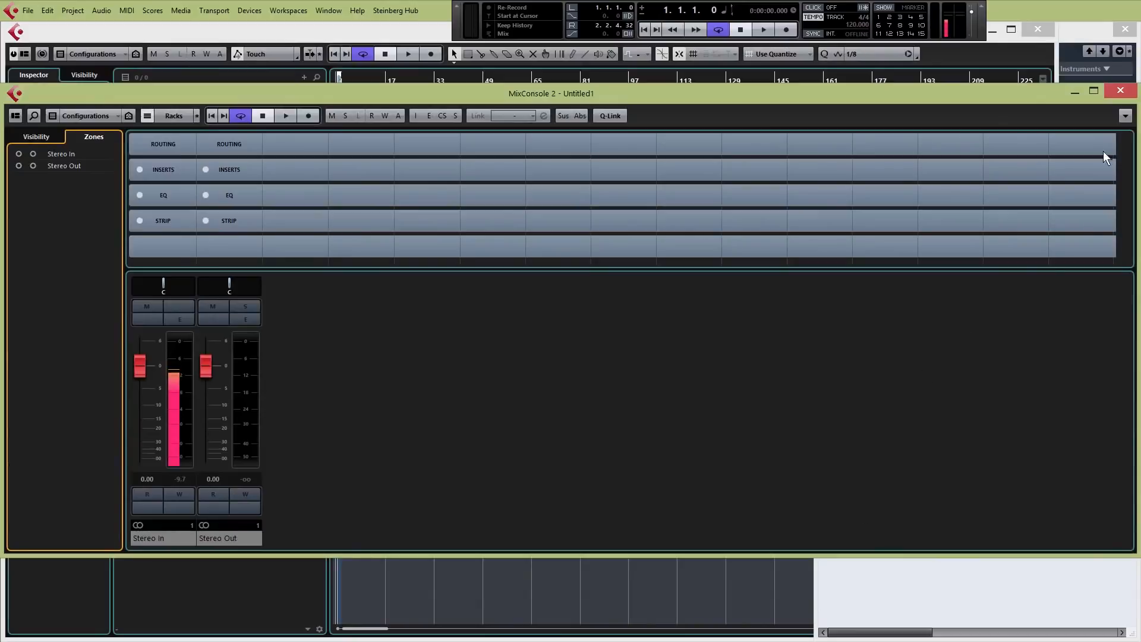
click(1120, 90)
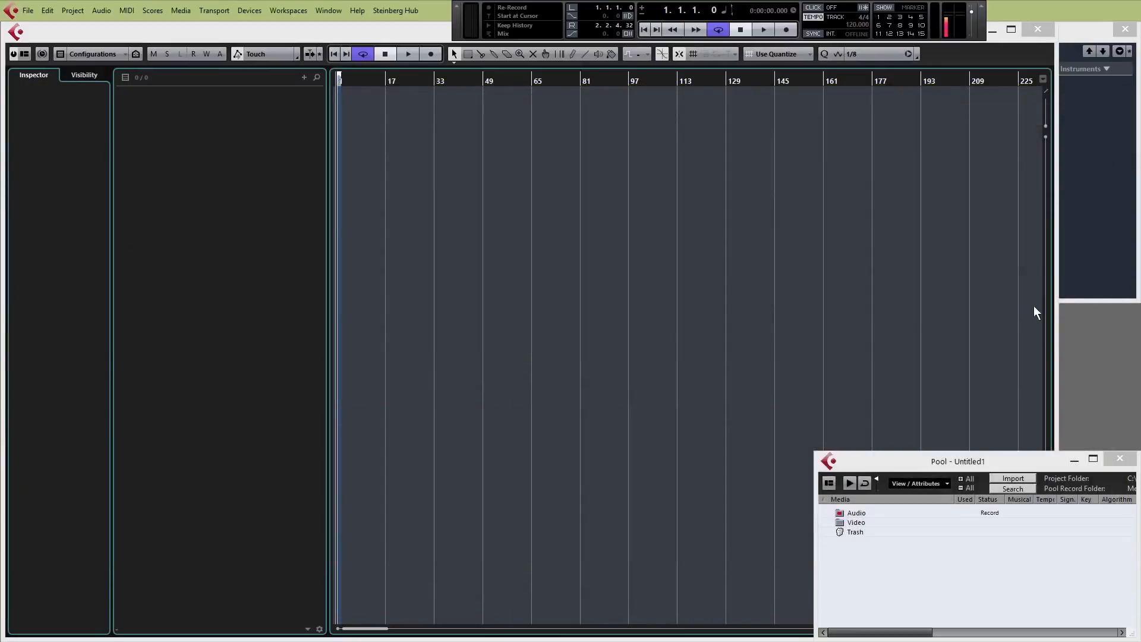
click(1120, 458)
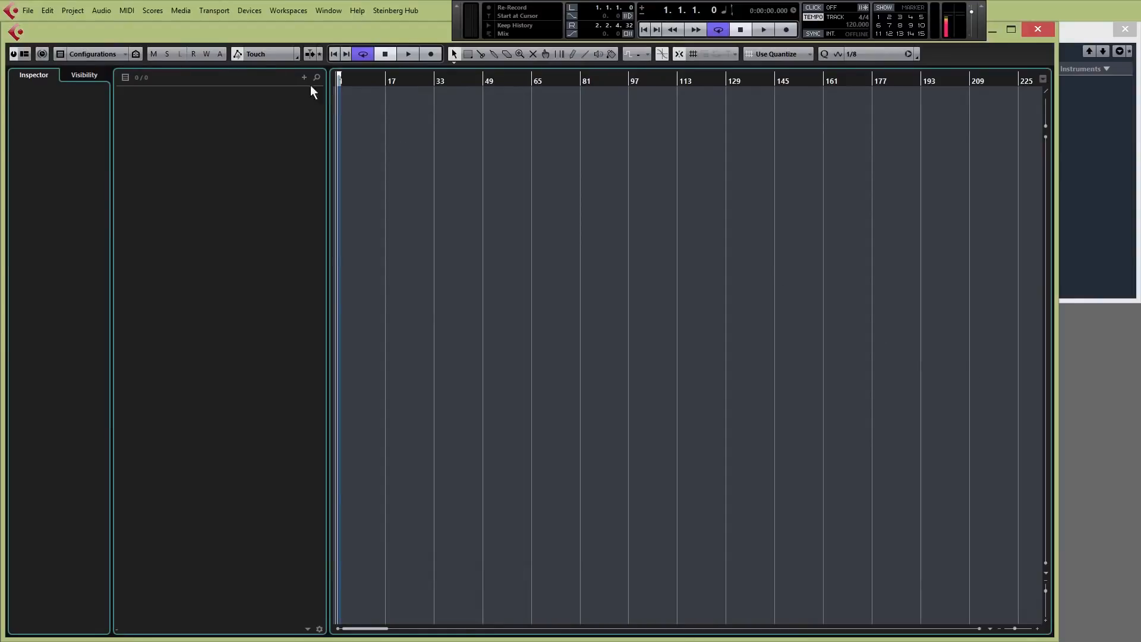
Step: Check the ASIO drivers available for the VST Audio System in Device Setup, keeping ASIO Fireface USB
click(247, 11)
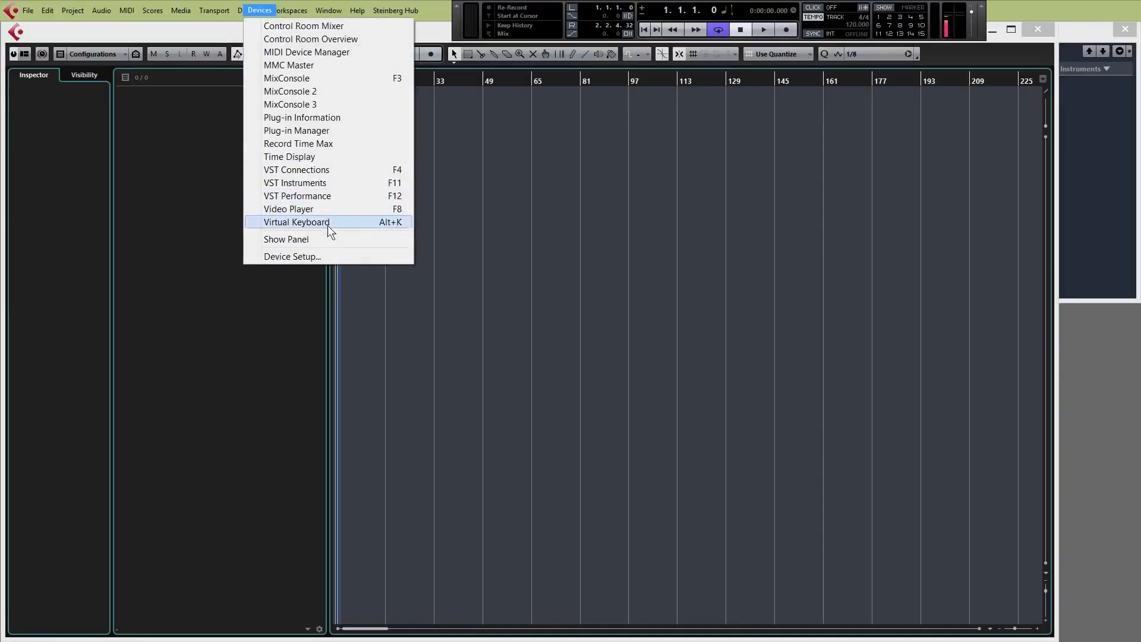
click(326, 260)
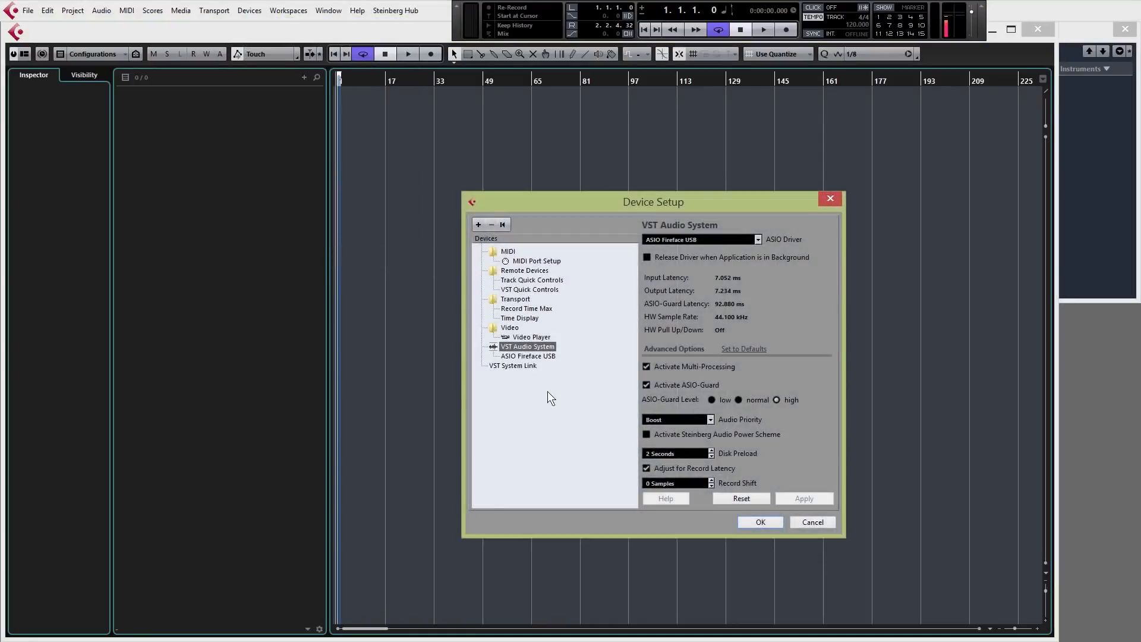
click(533, 346)
click(758, 239)
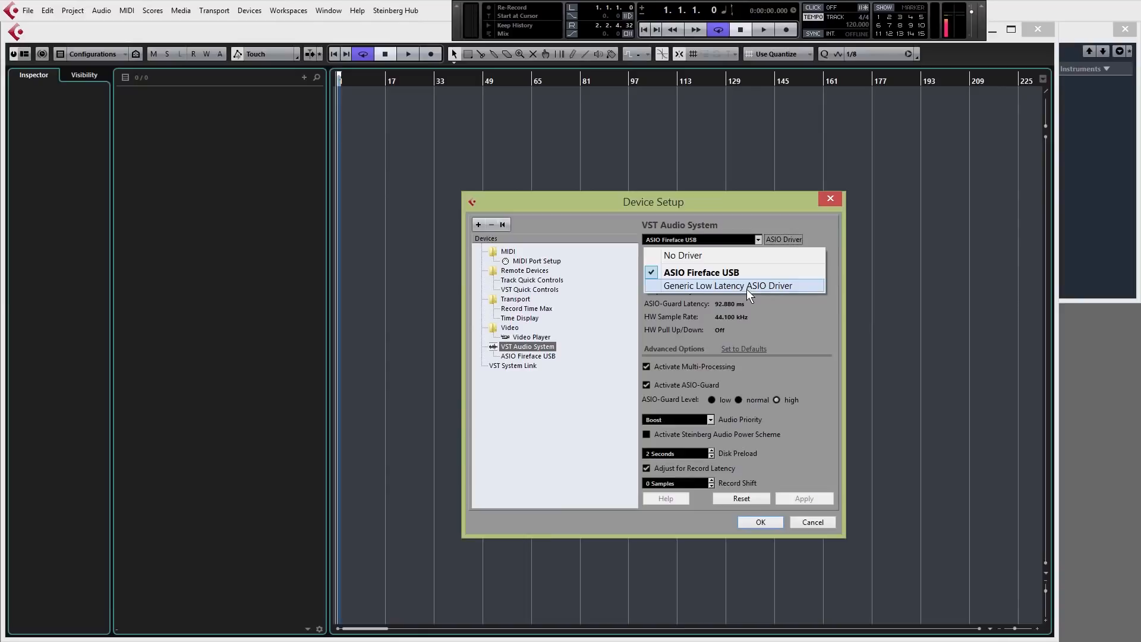
click(749, 395)
click(761, 522)
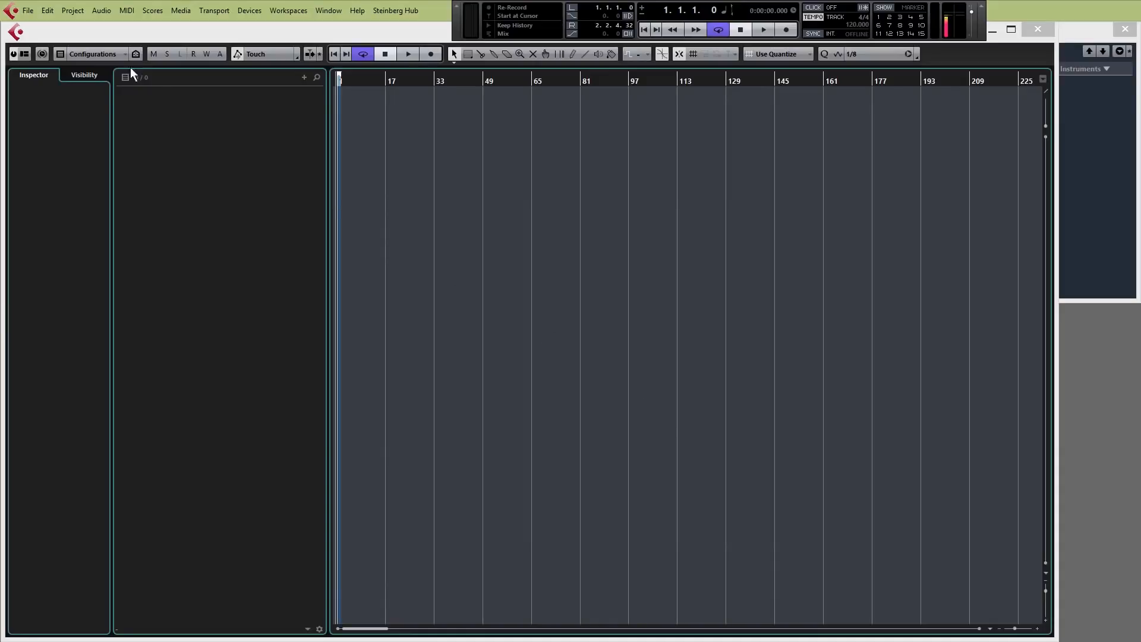
Step: Review the sample rate options in Project Setup, keeping 44.100 kHz
click(73, 9)
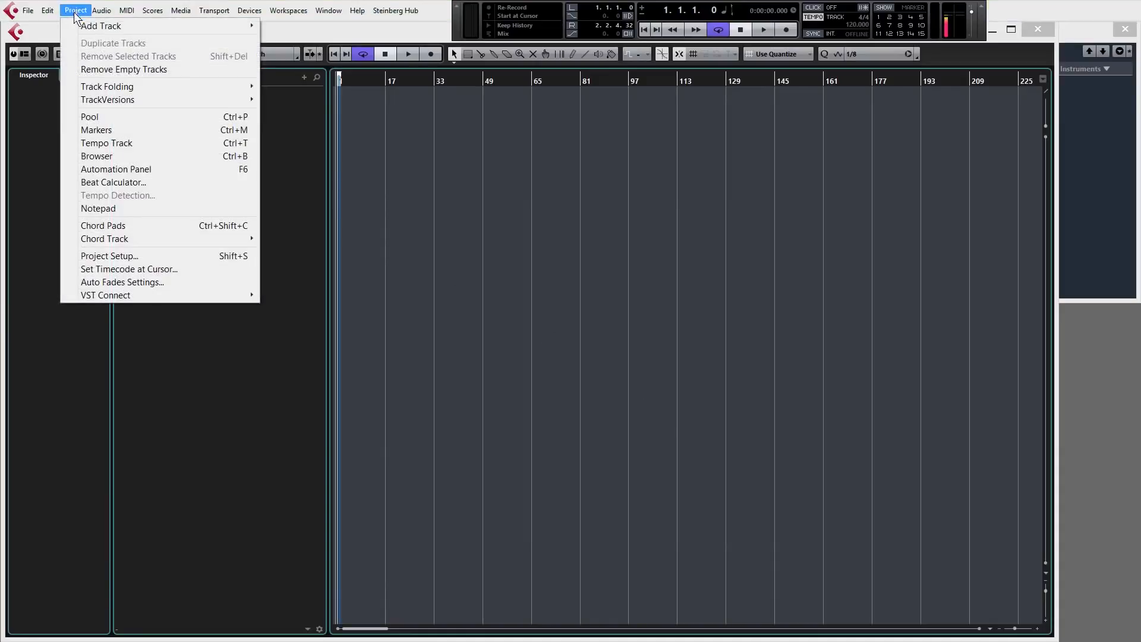
click(141, 258)
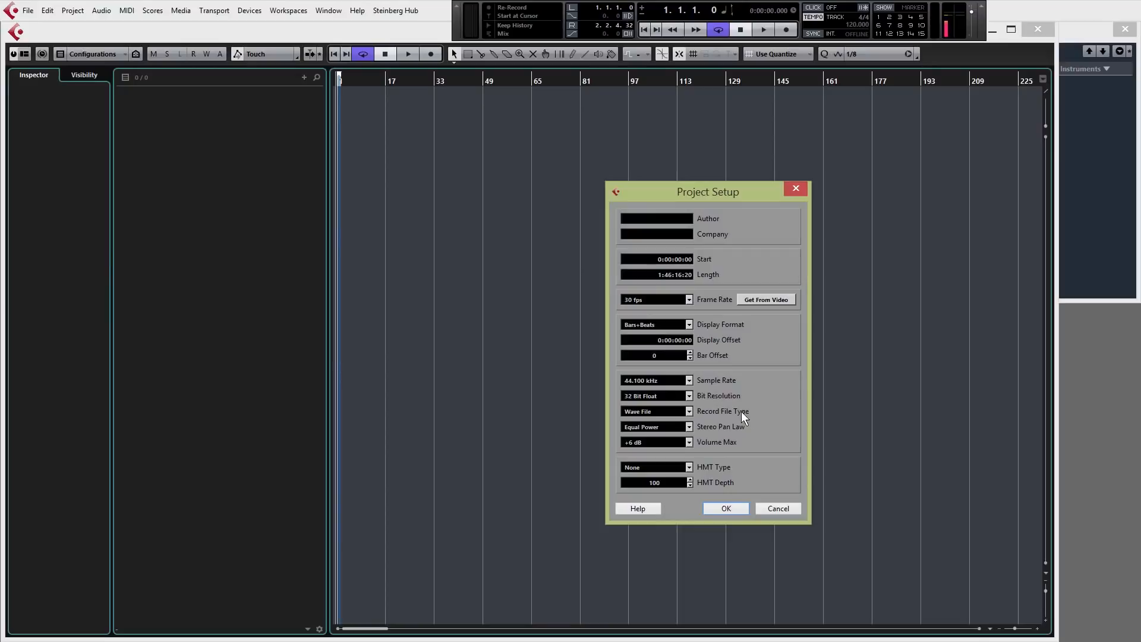
click(689, 380)
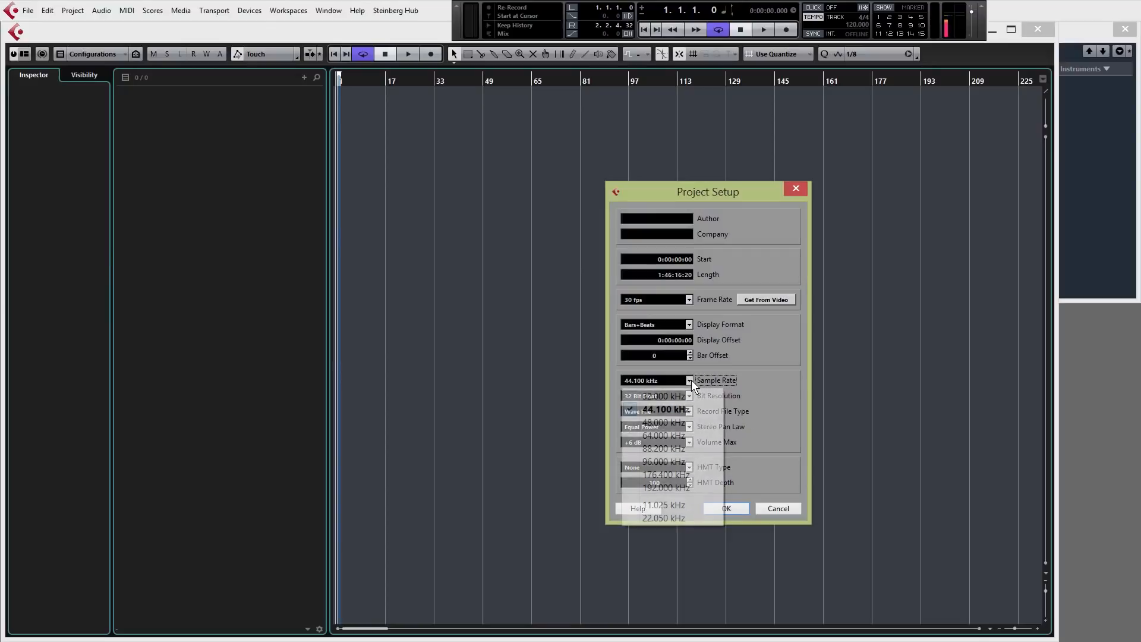
click(690, 379)
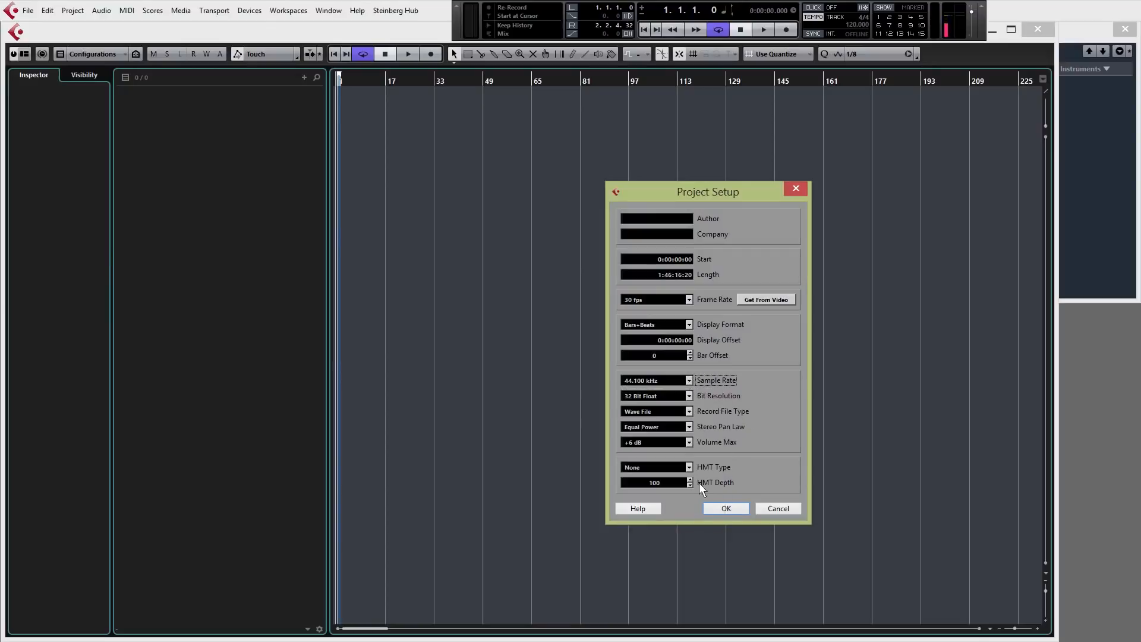
click(713, 507)
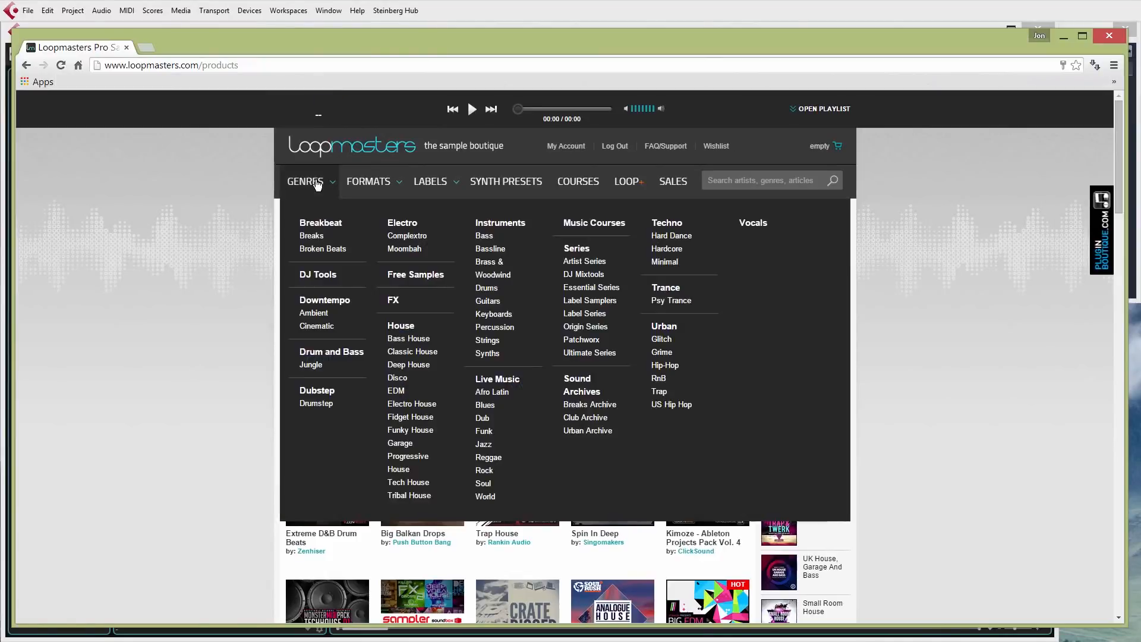
Step: In the browser on the Loopmasters site, find Deep Vocal House in the Deep House genre and download its taster pack
click(317, 182)
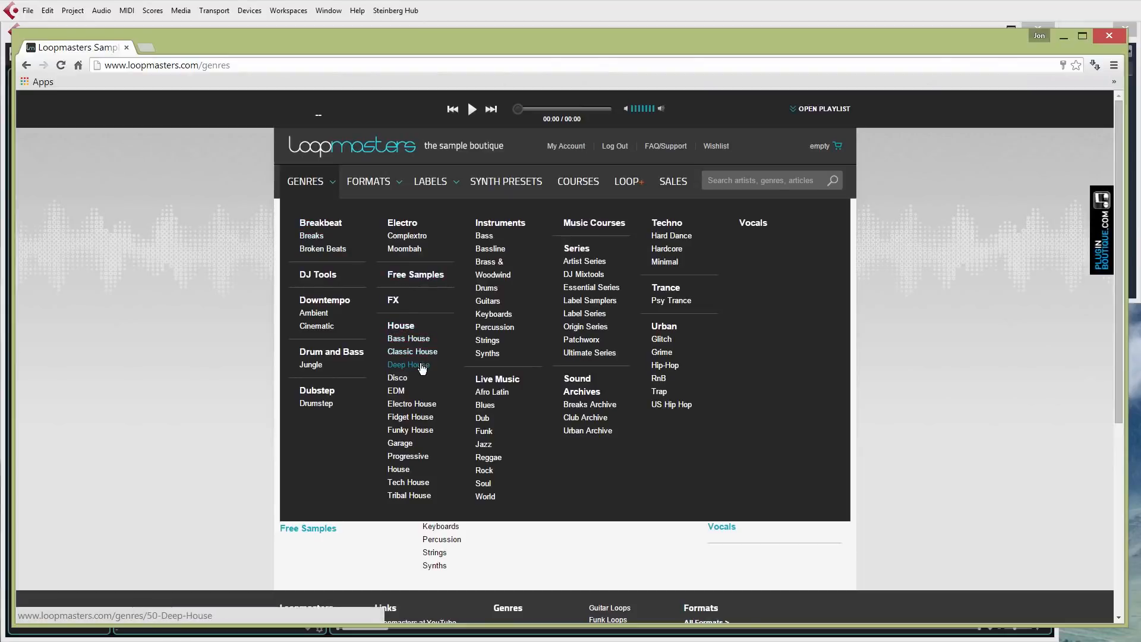
click(422, 366)
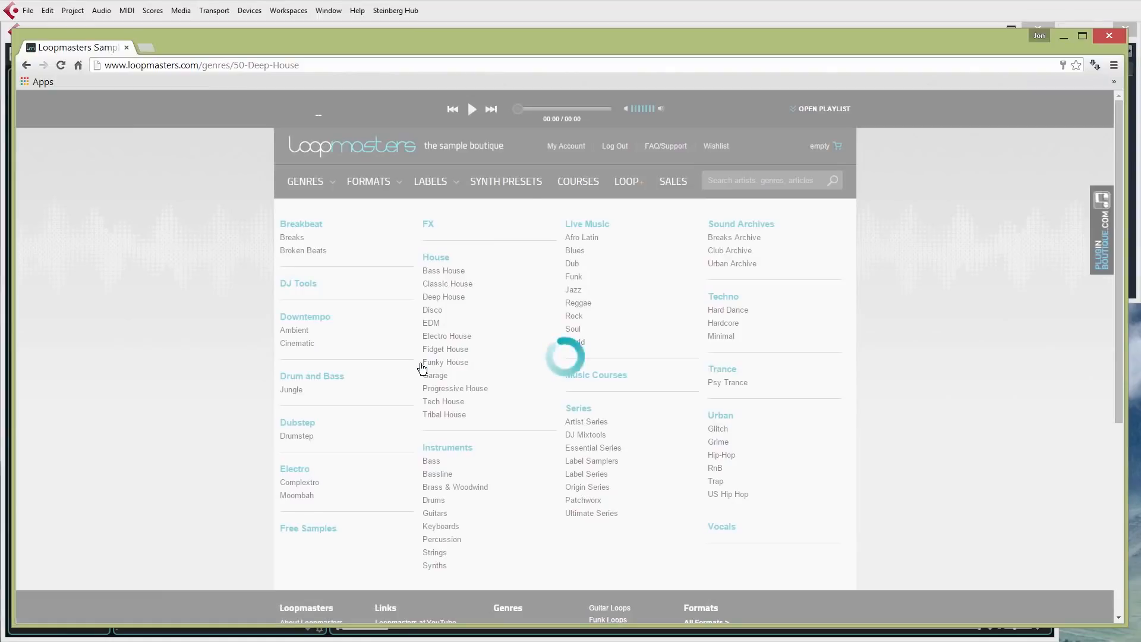
scroll(216, 386, down, 4)
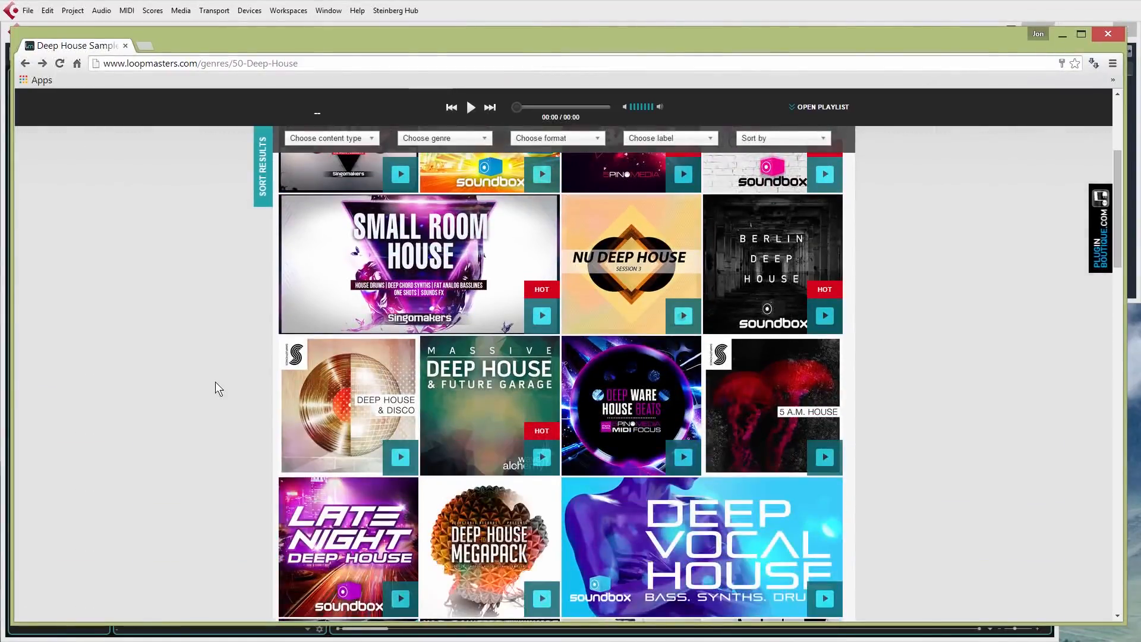
scroll(216, 383, down, 2)
mouse_move(695, 425)
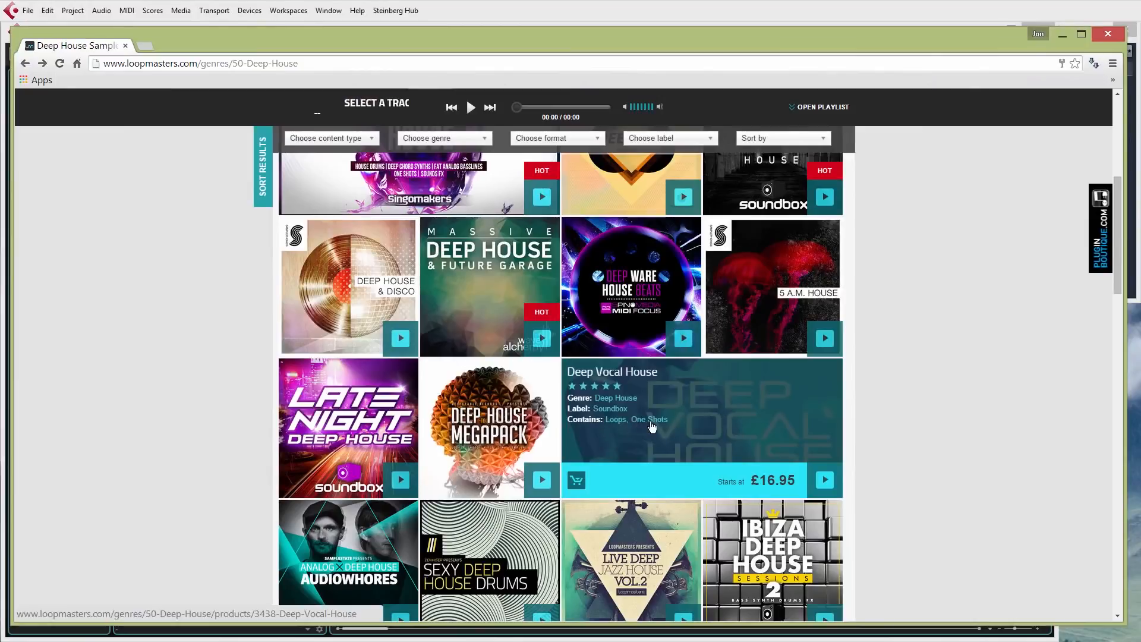
click(735, 424)
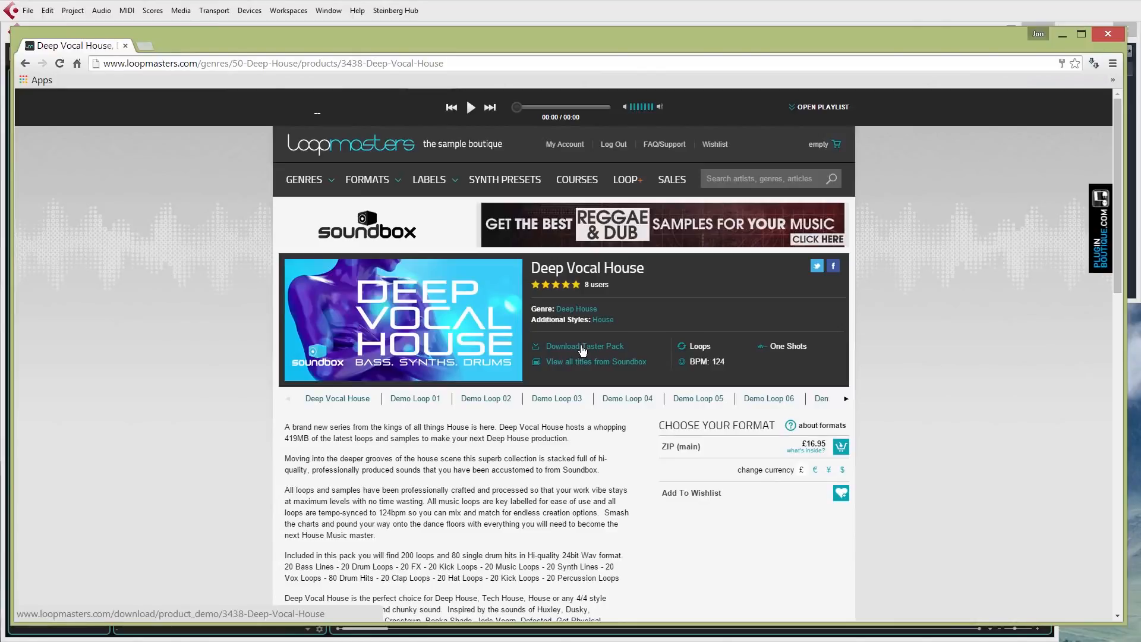
click(582, 351)
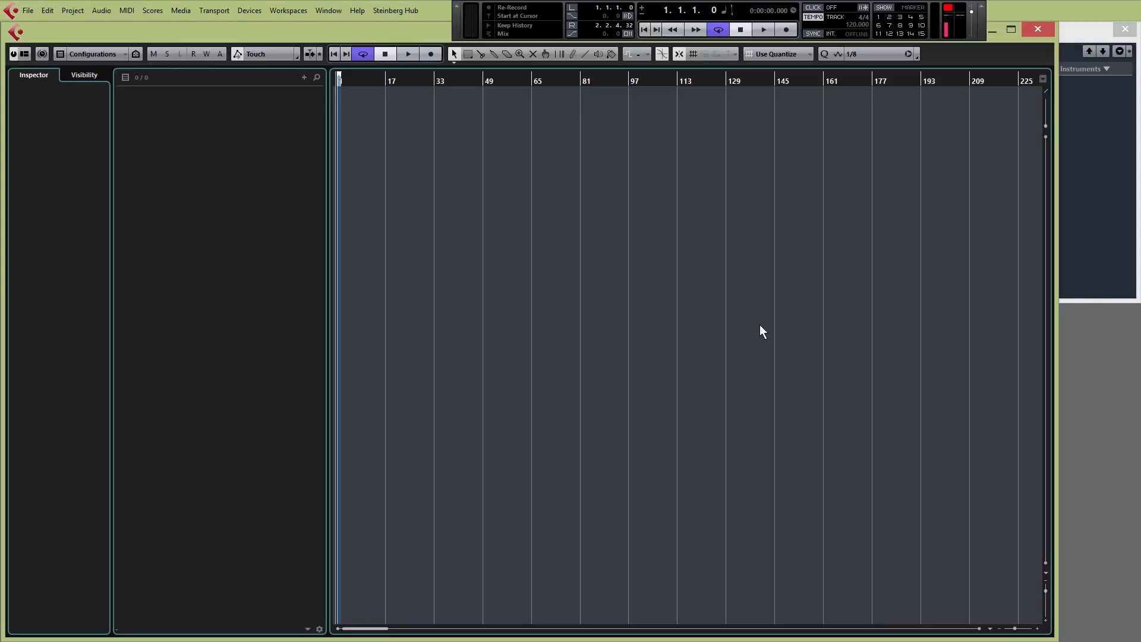
Step: Switch to Cubase, open the project's Pool and start a media import
click(74, 10)
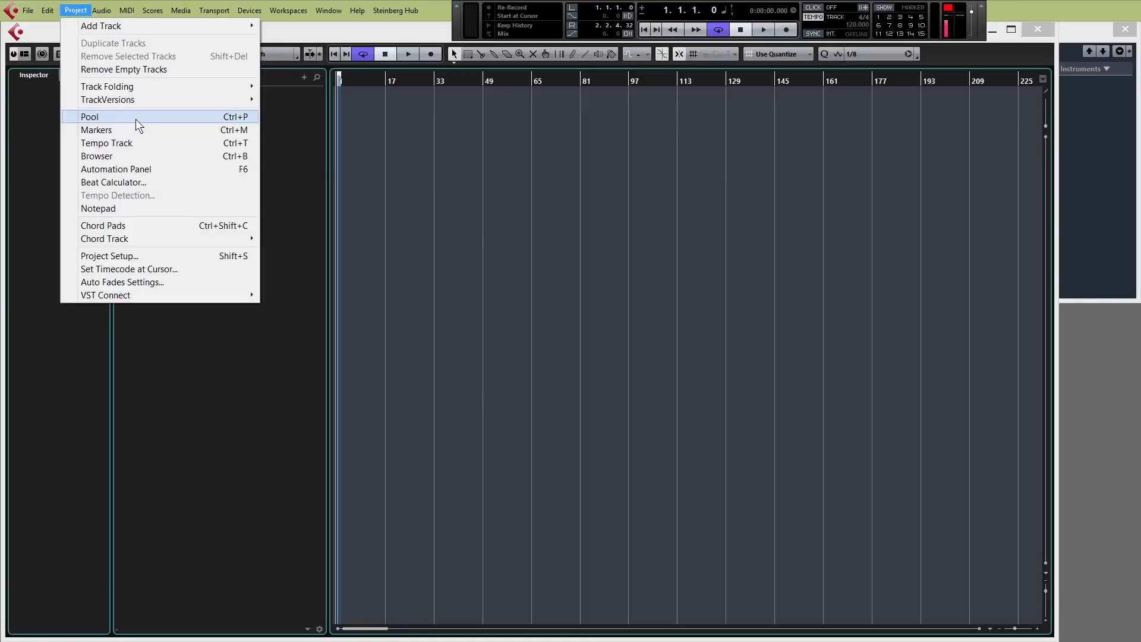
click(205, 119)
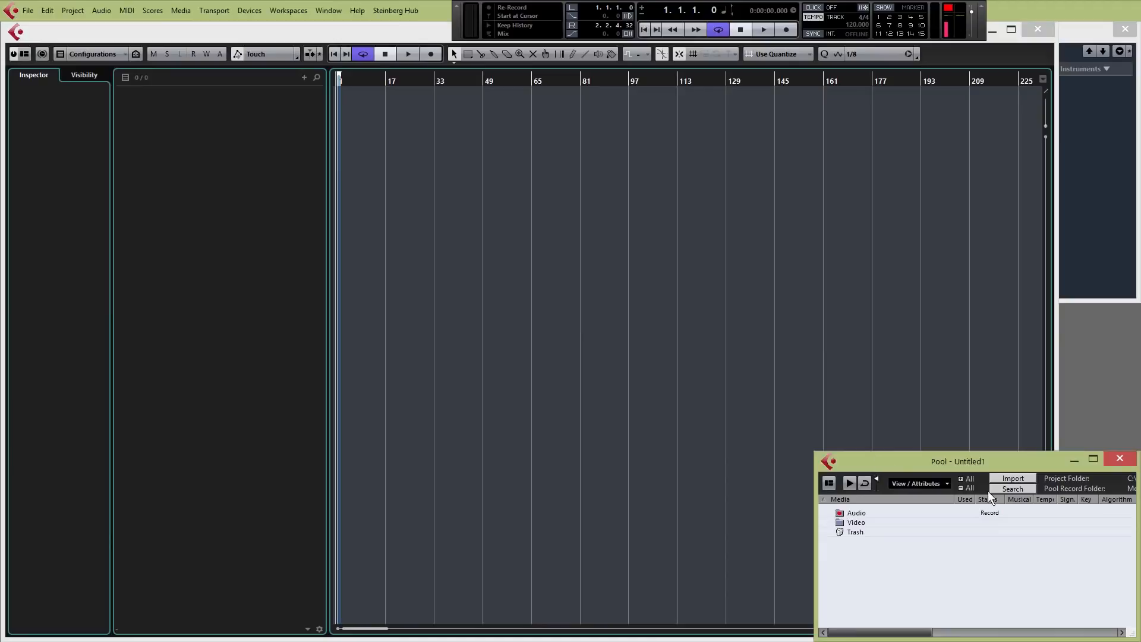
click(1003, 479)
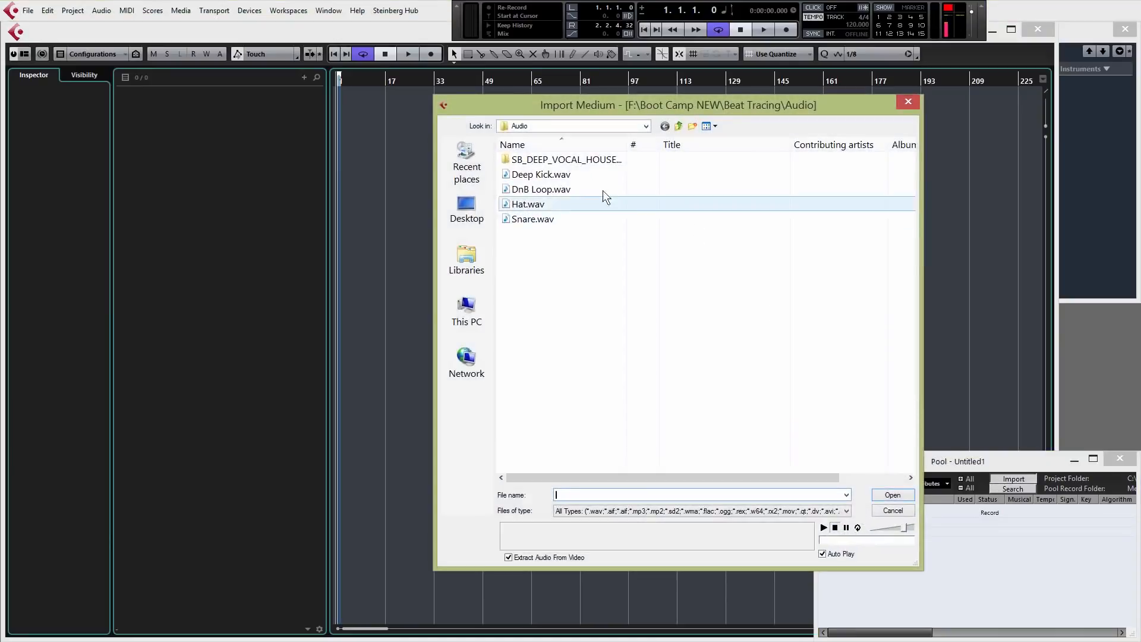
Step: Audition Deep Kick.wav, DnB Loop.wav, Hat.wav and Snare.wav from the Audio folder in the import dialog
click(569, 174)
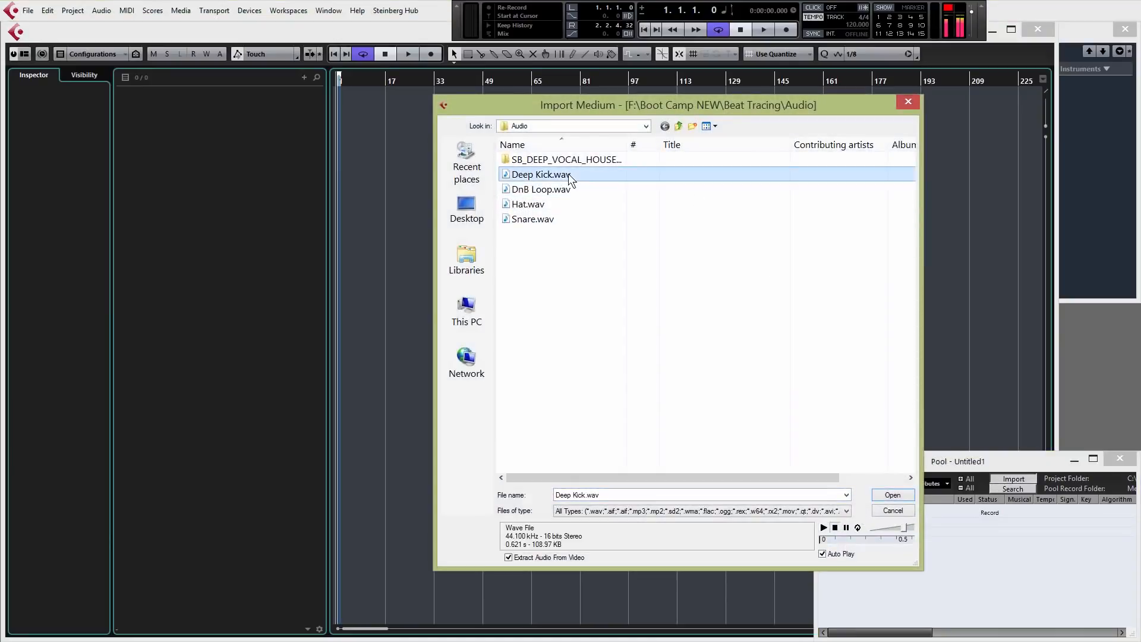
click(562, 192)
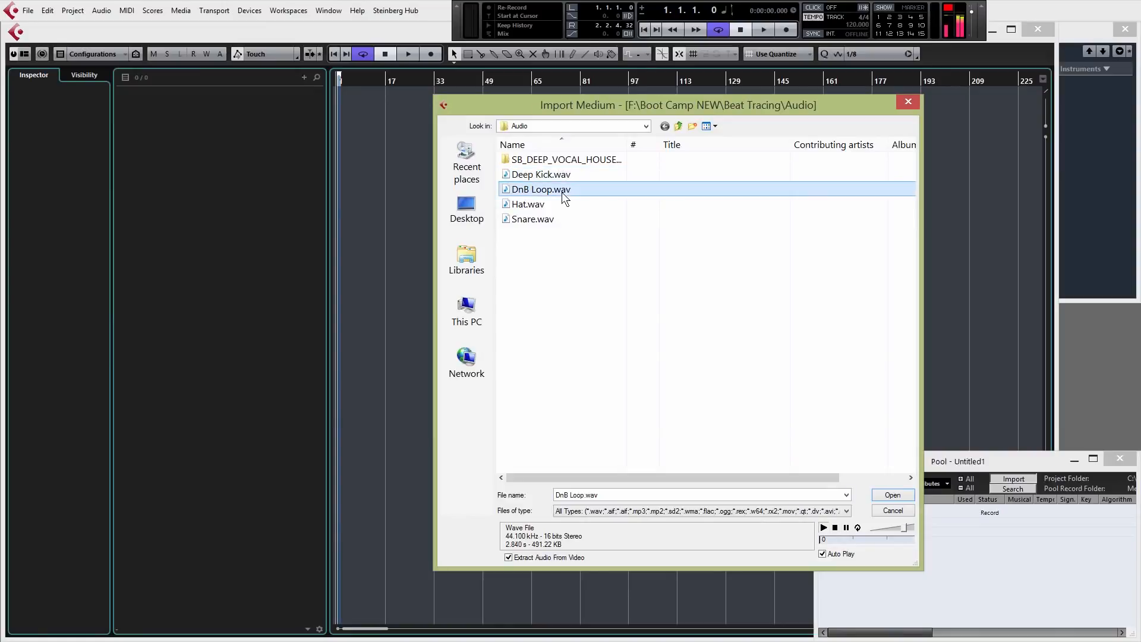
click(540, 206)
click(542, 221)
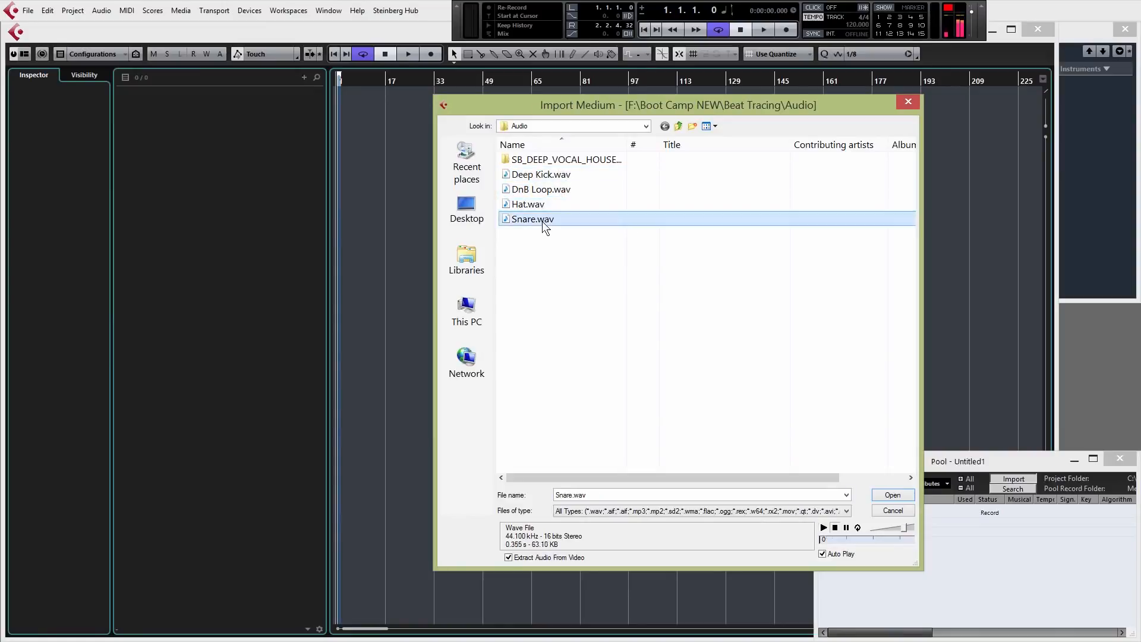
click(540, 202)
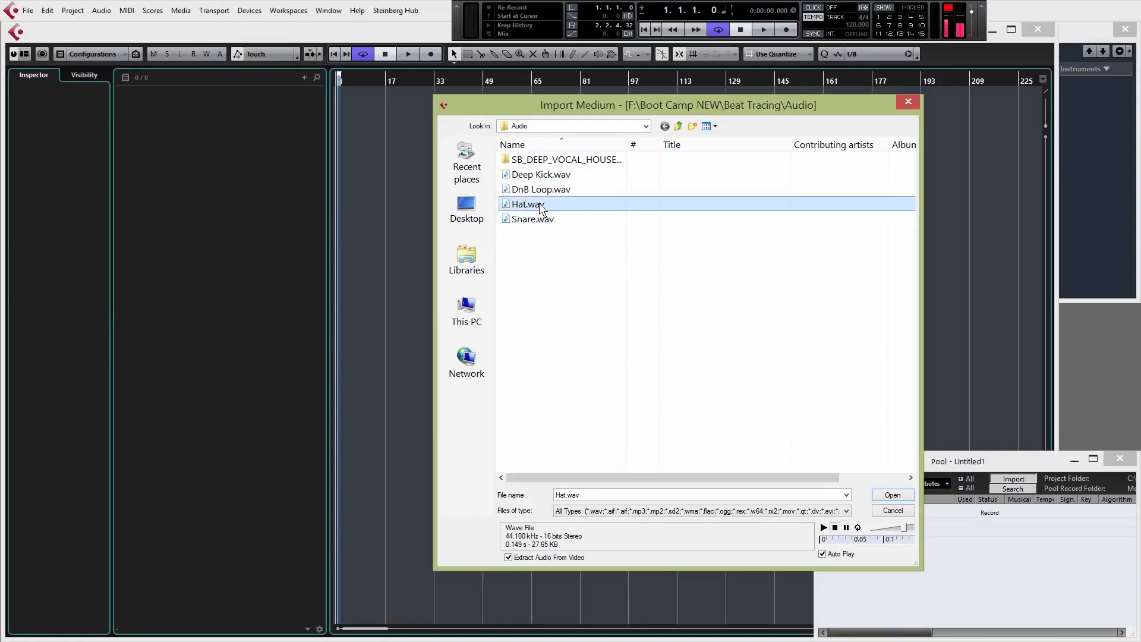
click(554, 174)
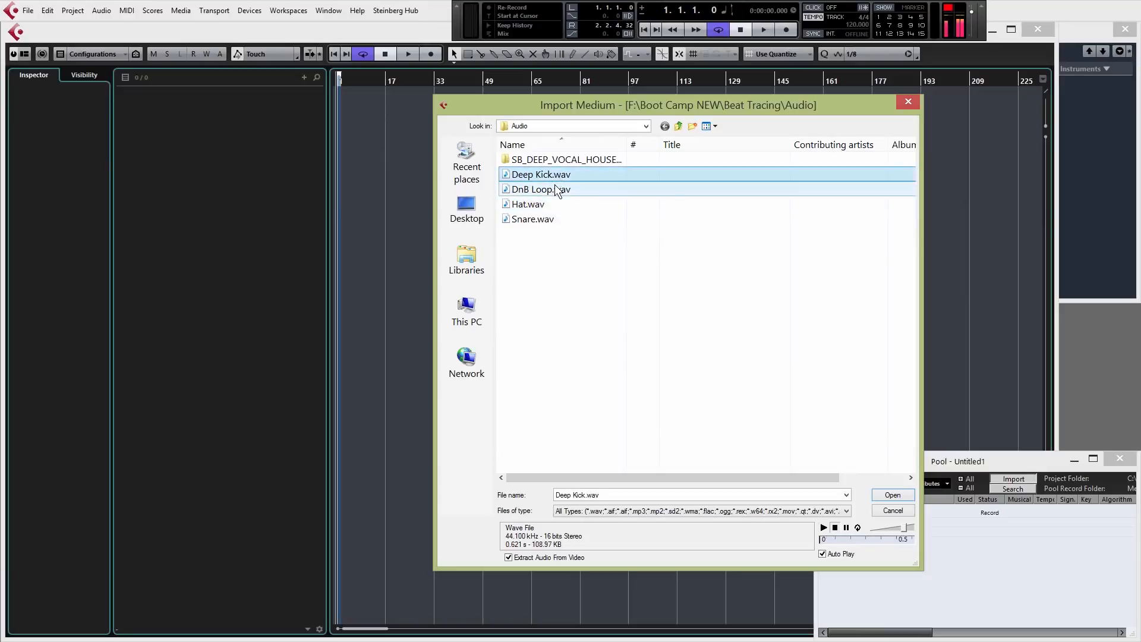
click(825, 527)
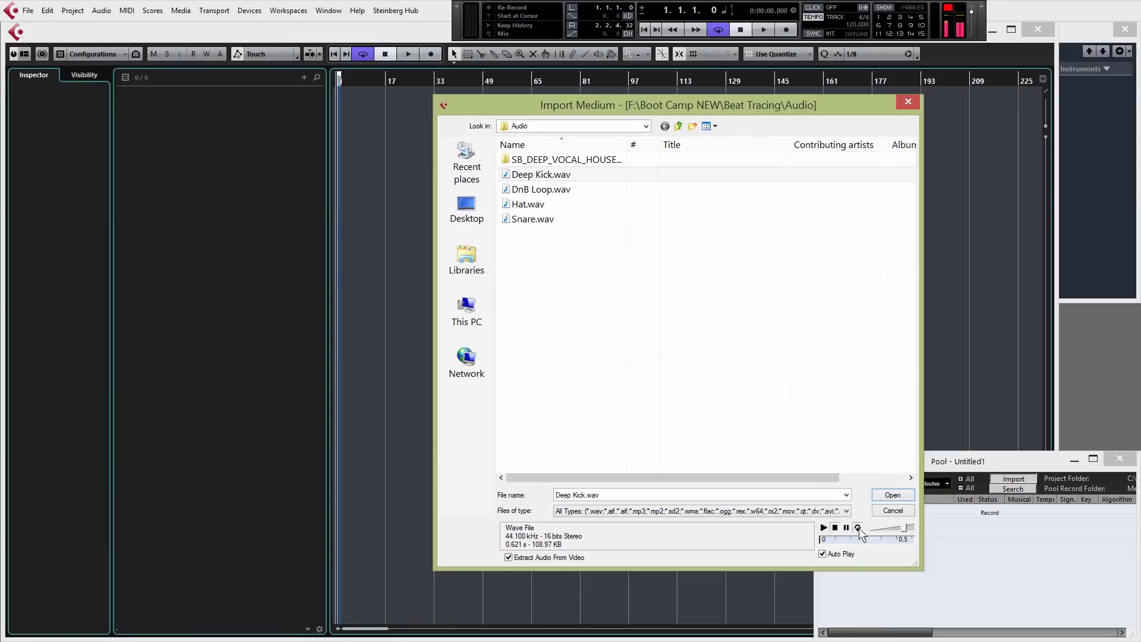
click(533, 219)
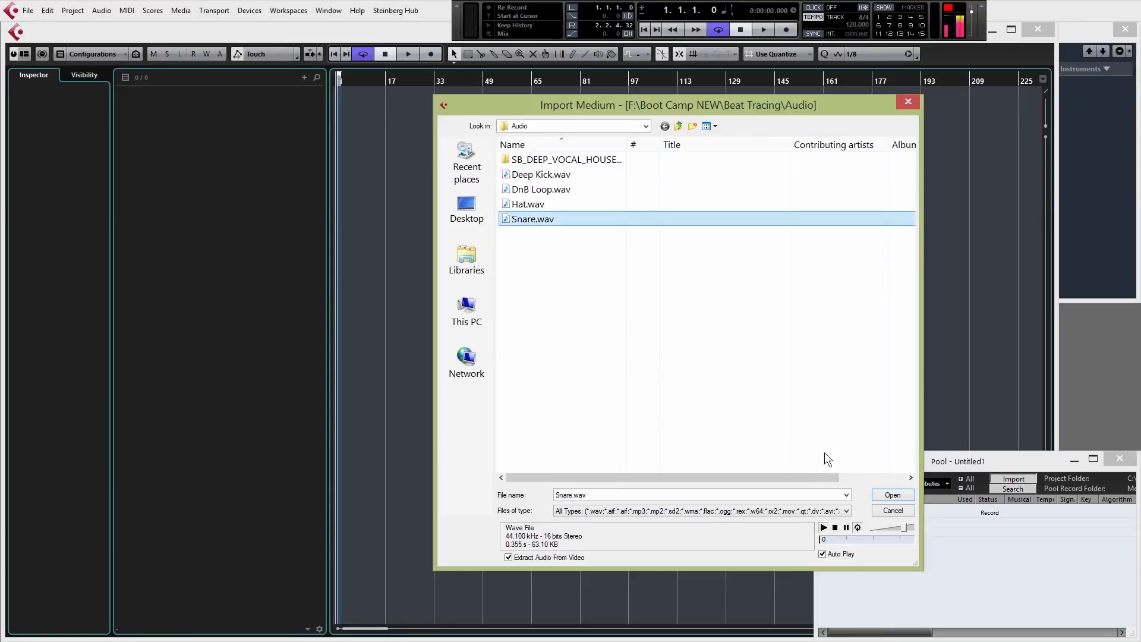
click(861, 528)
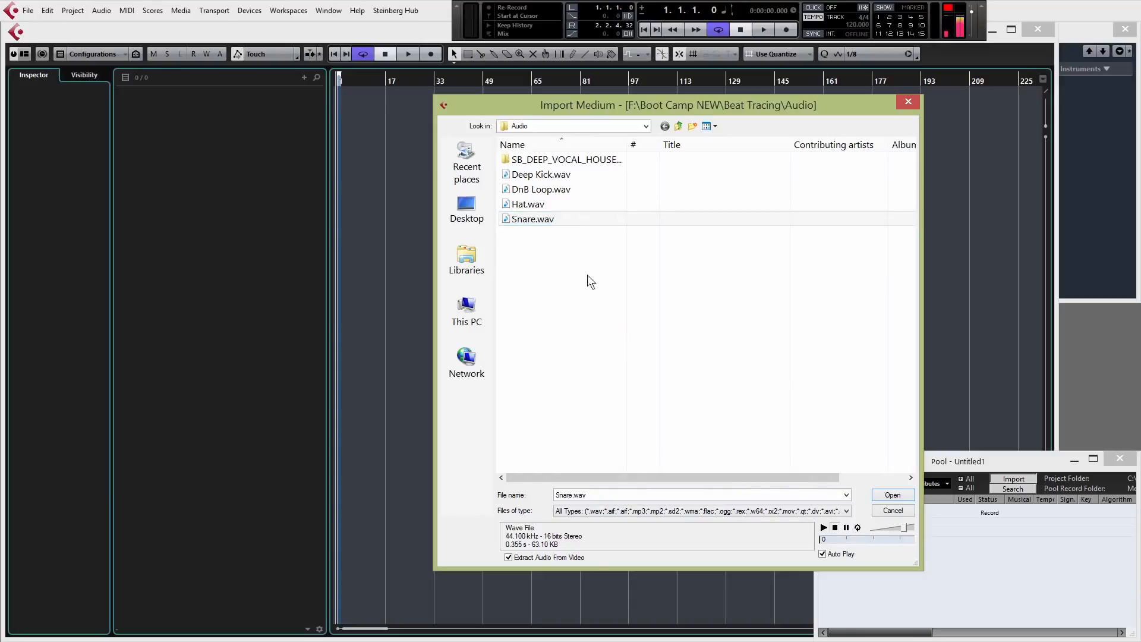
Step: Import Deep Kick.wav into the Pool, accepting the import options
click(549, 178)
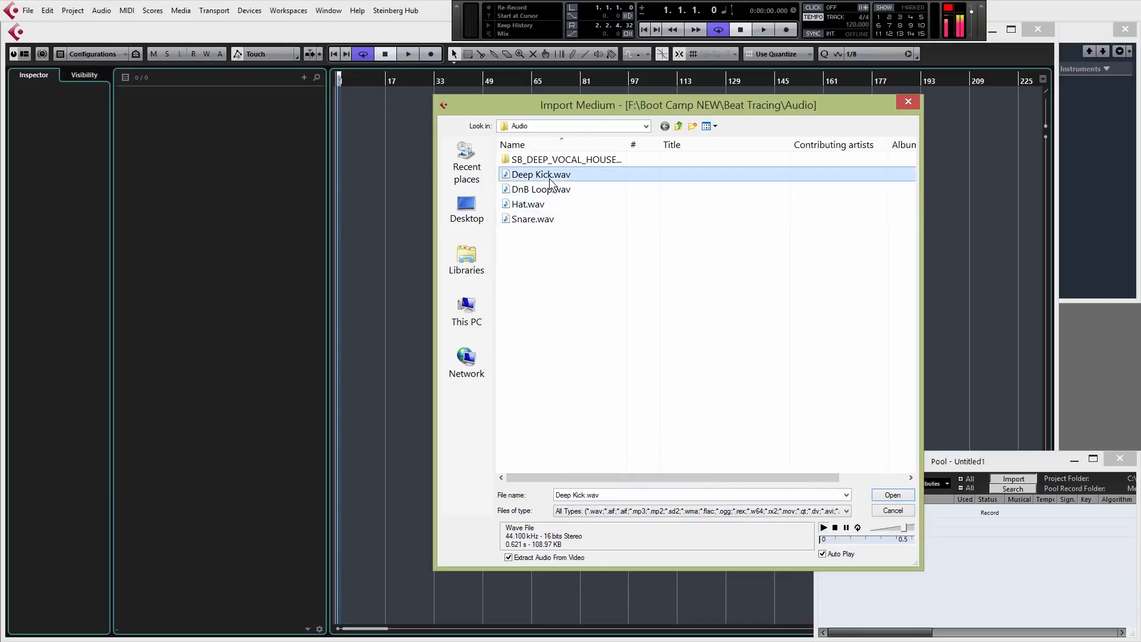
click(892, 496)
click(919, 515)
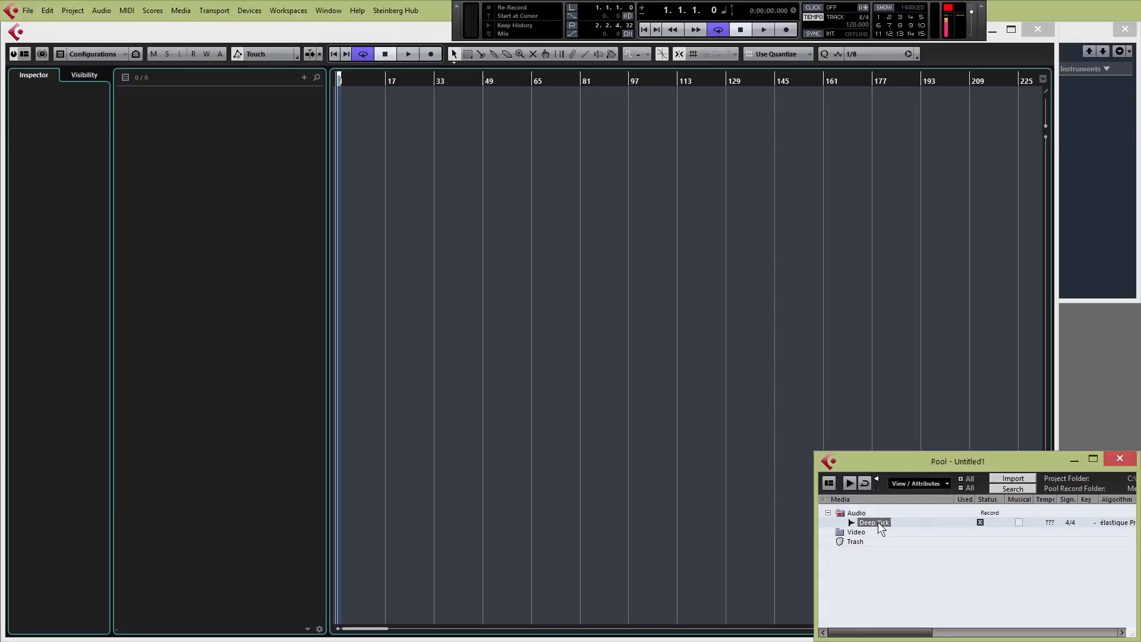
Step: Place the Deep Kick sample from the Pool on a new audio track at bar 9 of the project
drag(878, 522, 361, 102)
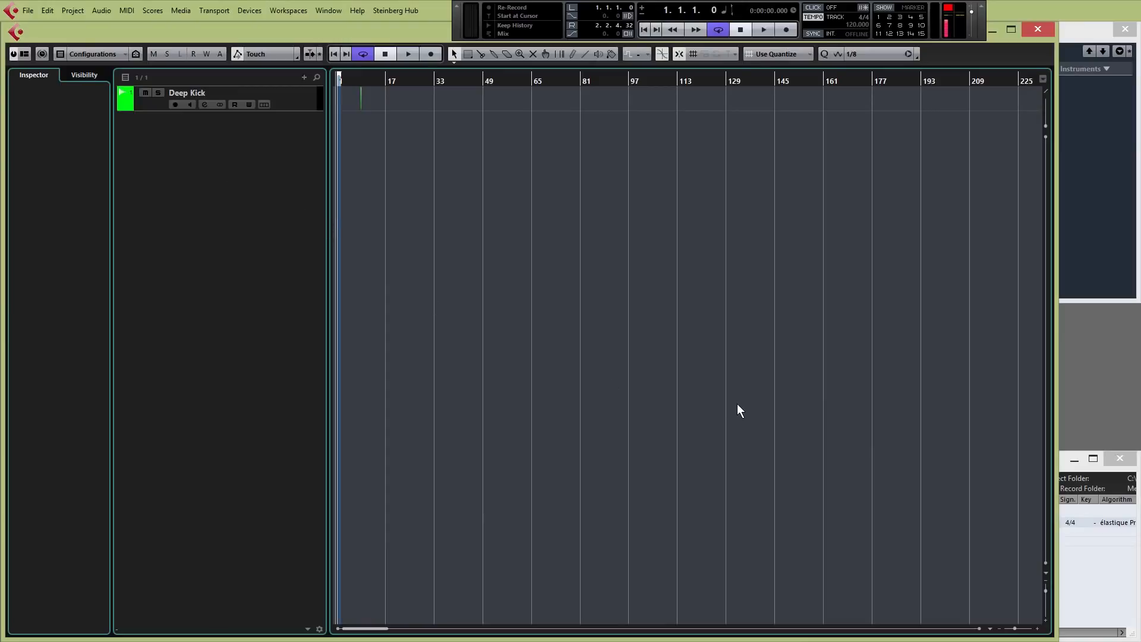
click(1038, 629)
click(1038, 629)
click(1038, 629)
click(1038, 629)
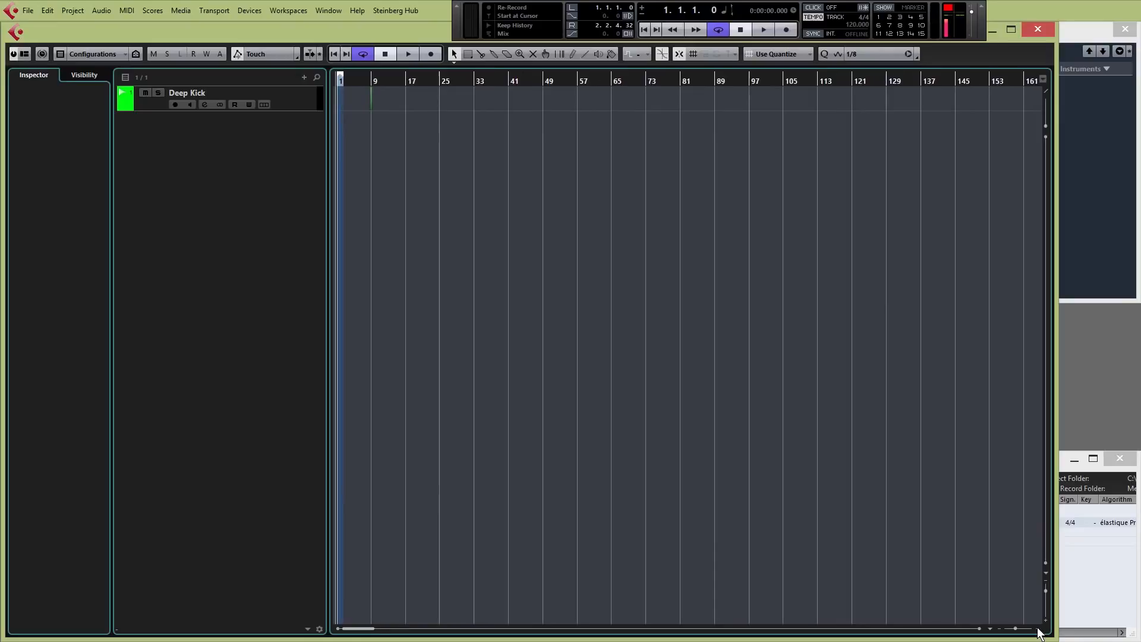
Step: Move the Deep Kick event from bar 9 to the start of bar 1 on its track
click(1038, 629)
click(1037, 629)
click(1038, 629)
click(1038, 629)
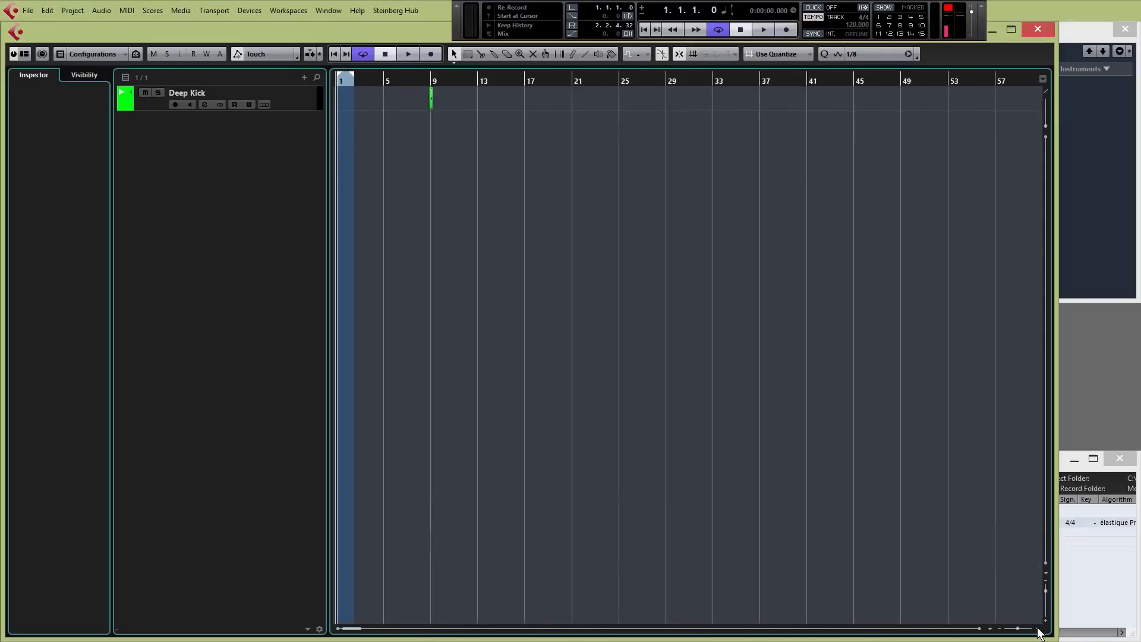
click(1038, 629)
click(1037, 629)
click(1038, 629)
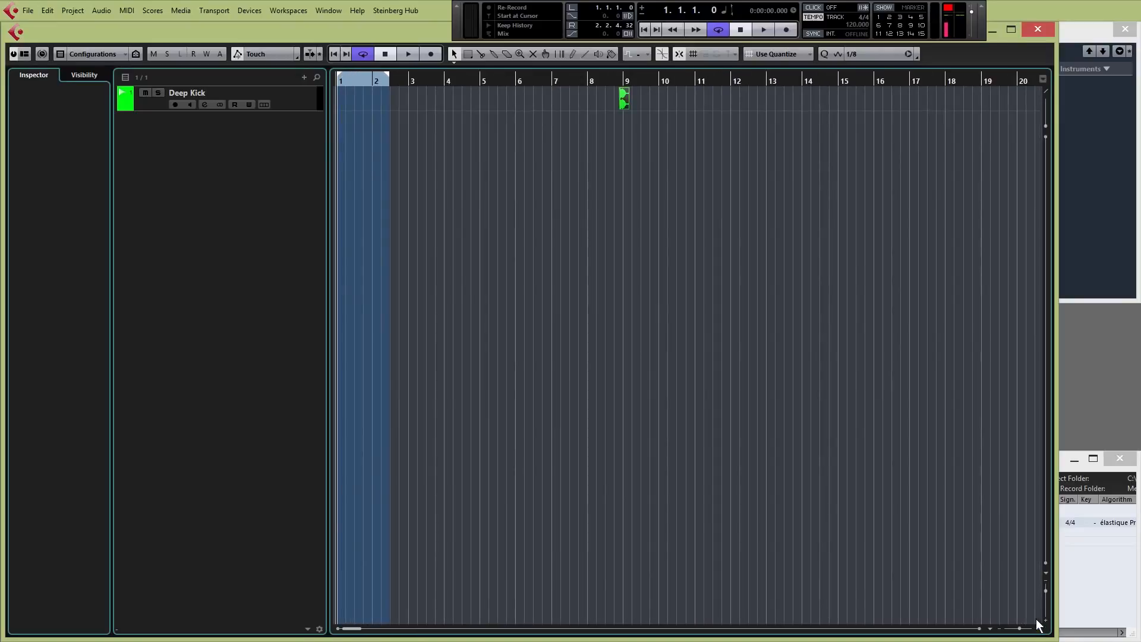
click(1046, 620)
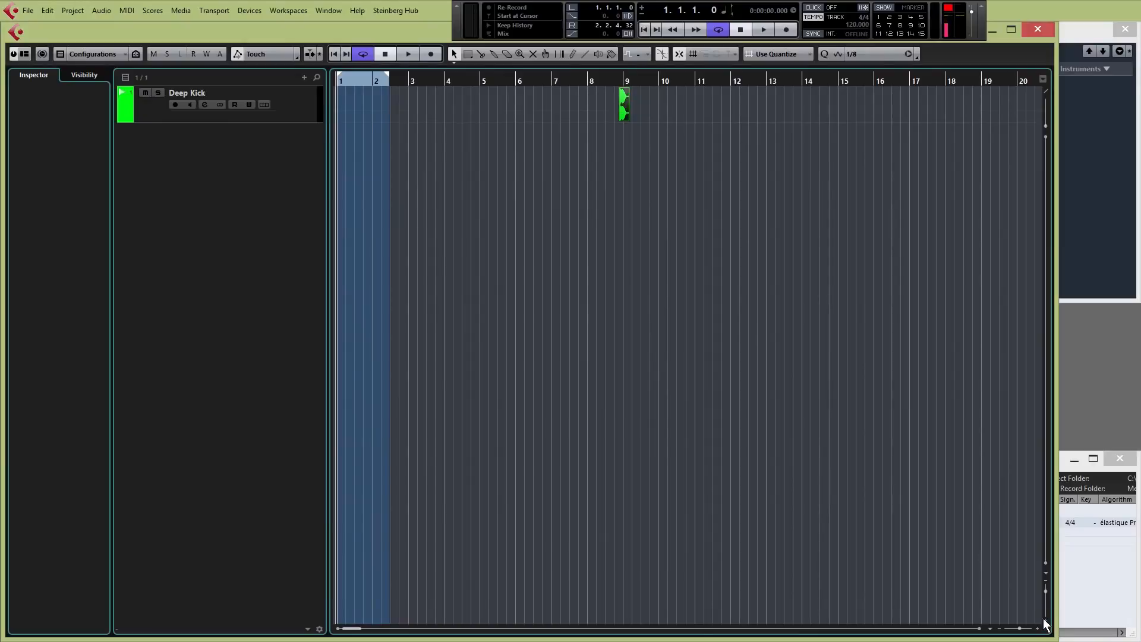
click(1045, 620)
click(1045, 620)
click(1045, 620)
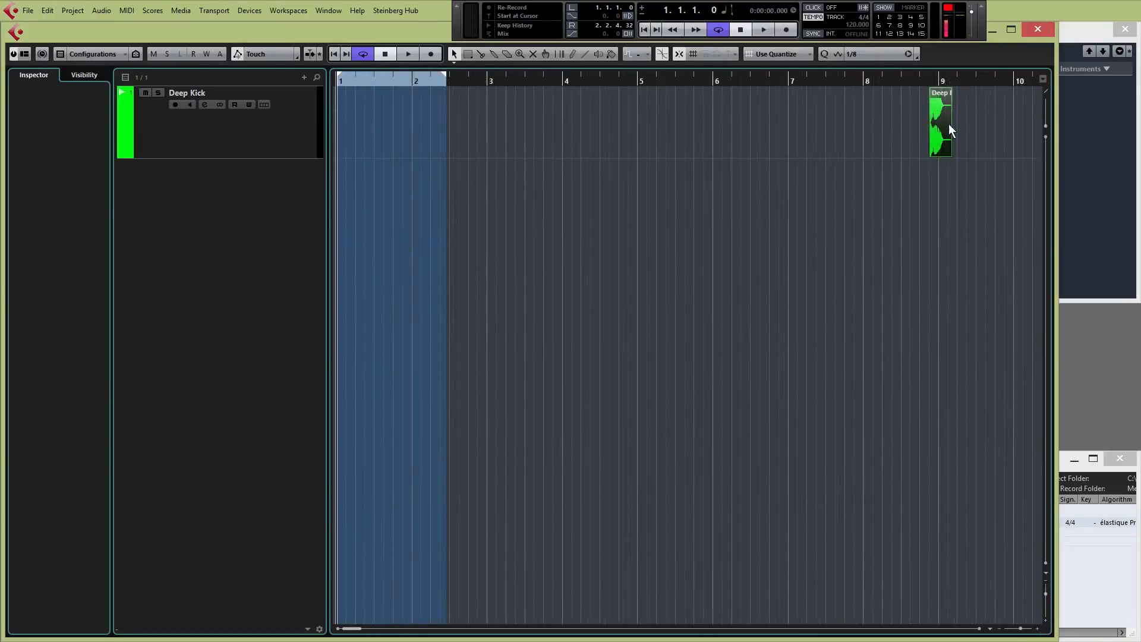
drag(939, 118, 345, 106)
click(550, 180)
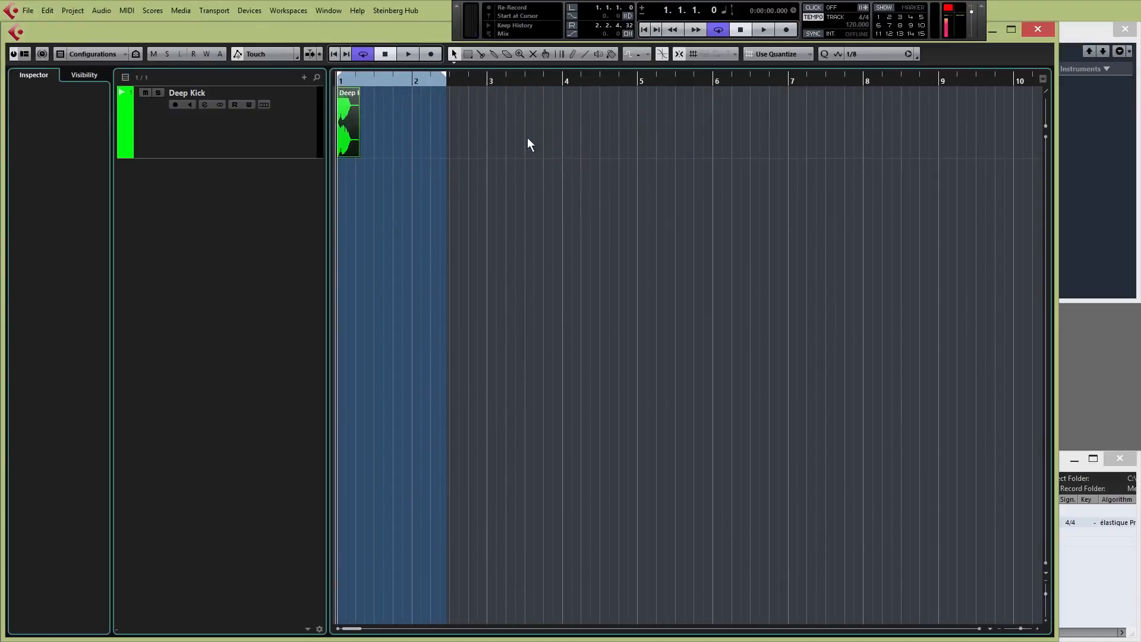
Step: Extend the cycle range's right locator to bar 3 so the loop covers bars 1 and 2
click(438, 76)
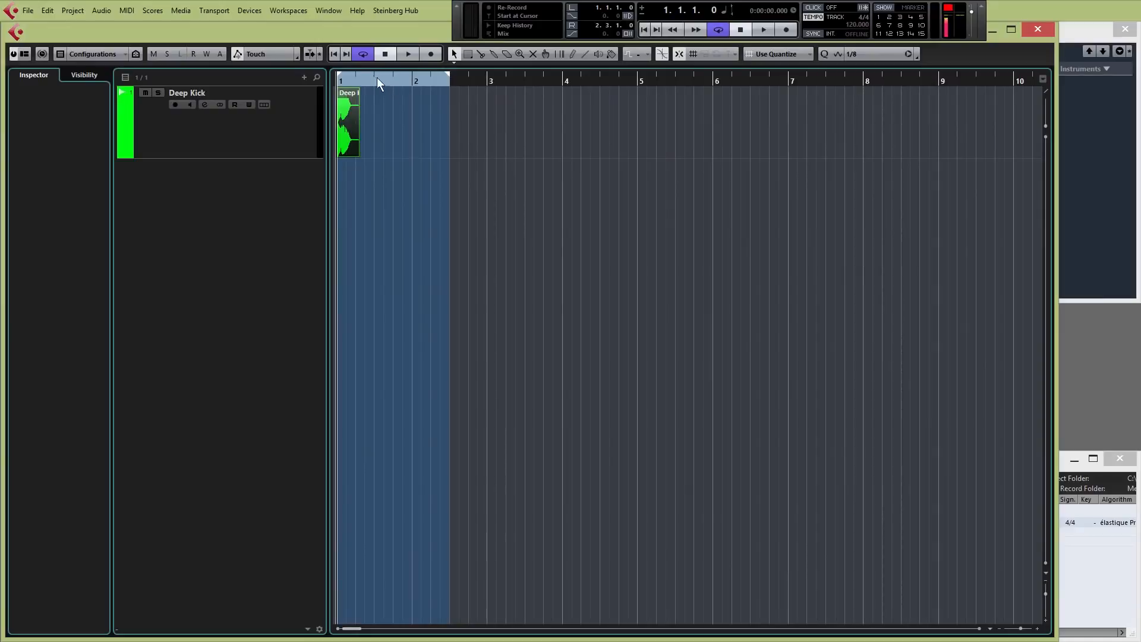
mouse_move(450, 79)
mouse_down()
mouse_move(523, 84)
mouse_move(488, 87)
mouse_up()
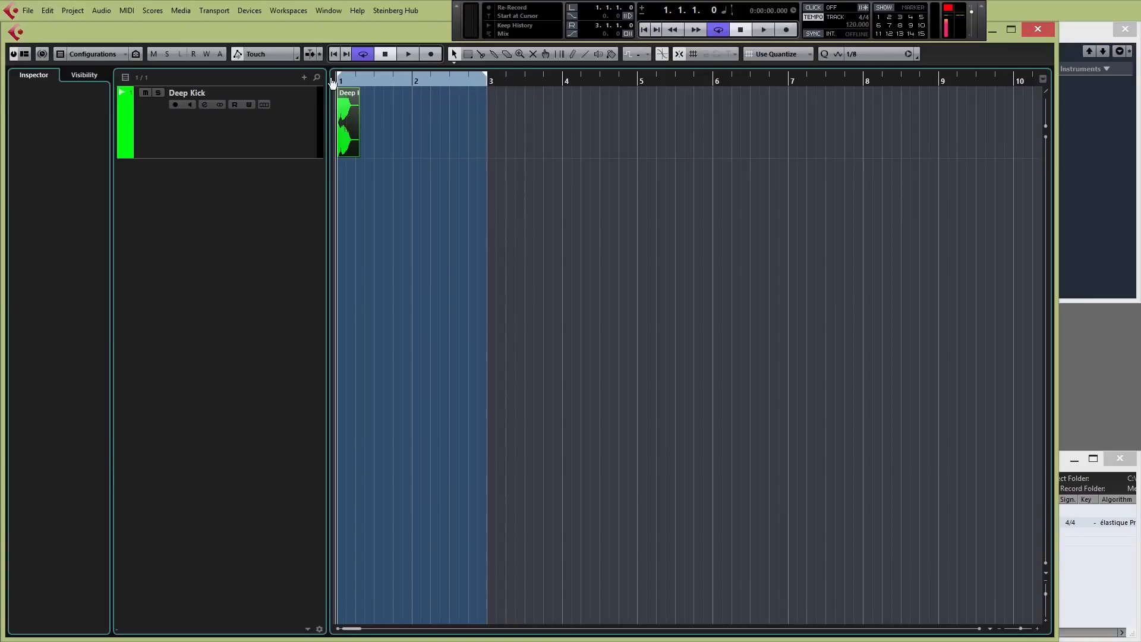
Step: Trim the Deep Kick event to a one-beat length ending at 1.2 and add a short fade-out at its end
drag(339, 79, 407, 101)
key(h)
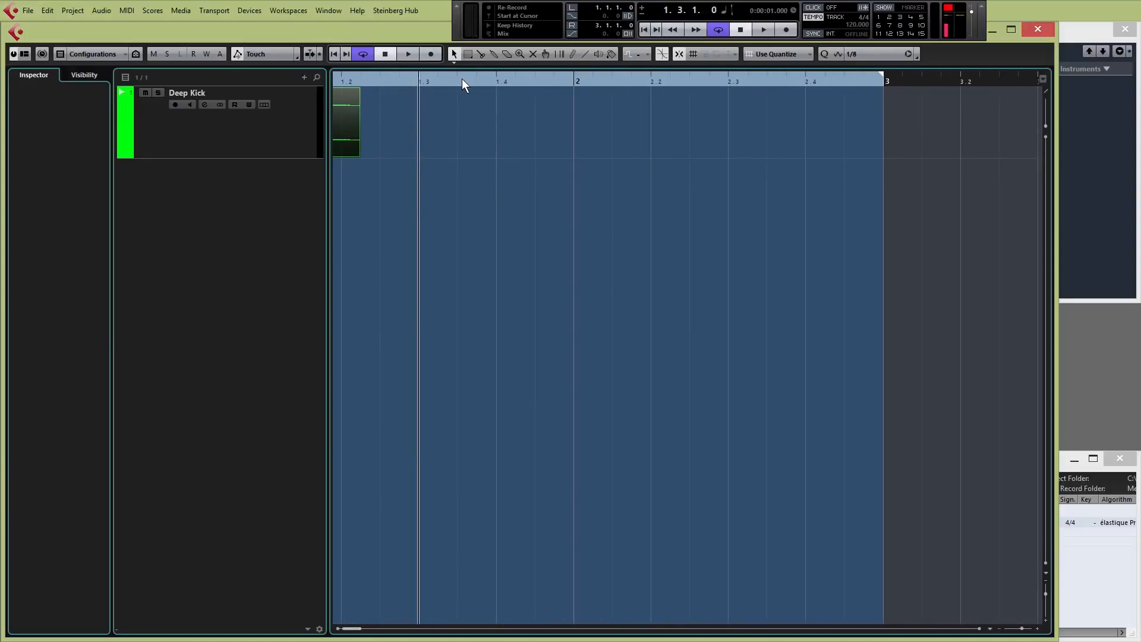
drag(352, 629, 344, 628)
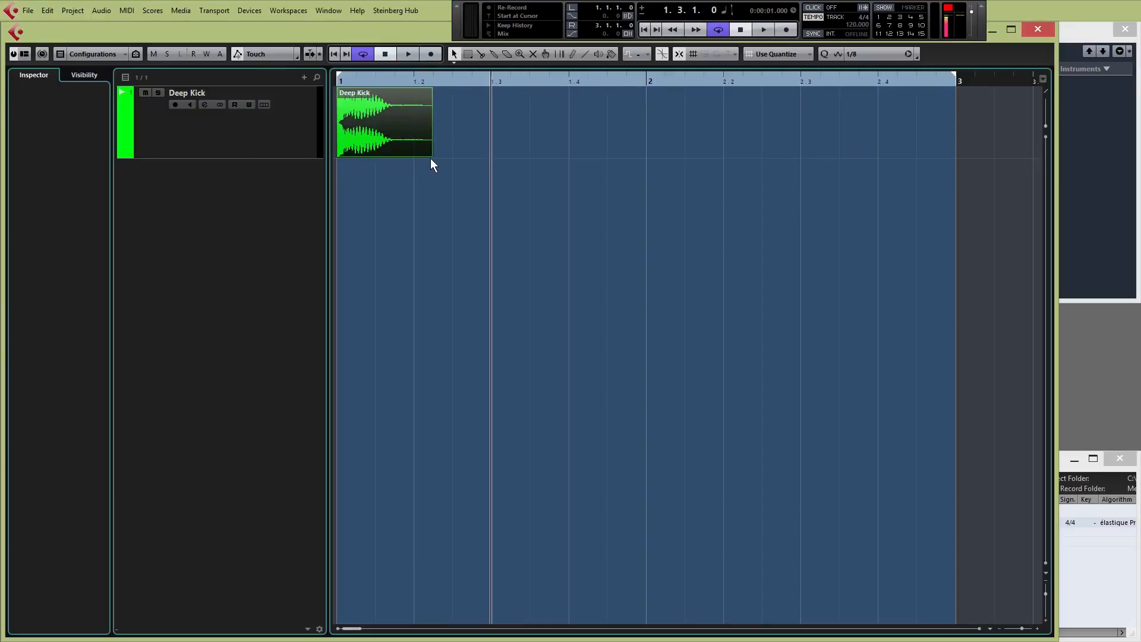
mouse_move(430, 155)
drag(431, 154, 410, 152)
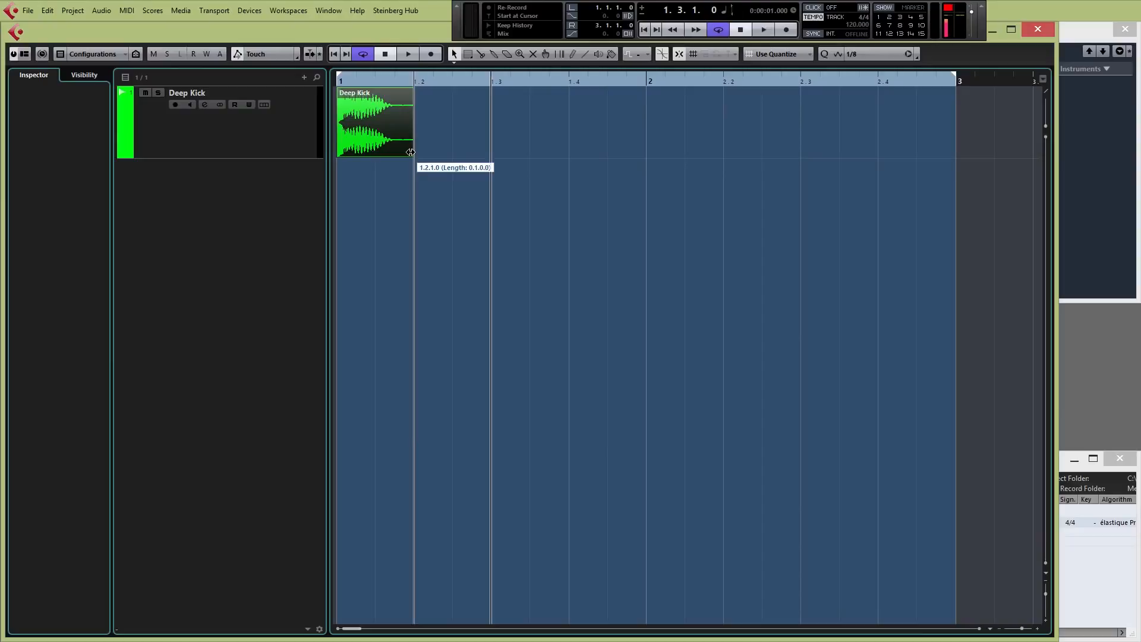
drag(410, 152, 410, 152)
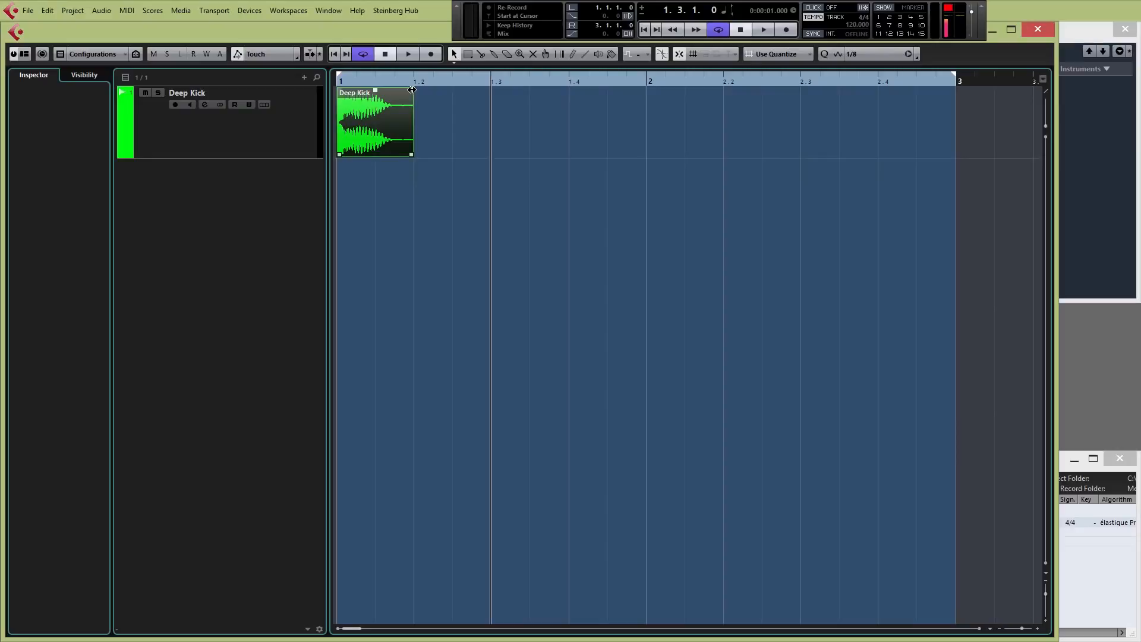
drag(411, 89, 403, 93)
Step: Copy the trimmed Deep Kick event onto every beat of bars 1 and 2
drag(380, 112, 449, 115)
mouse_move(527, 120)
mouse_down()
mouse_move(362, 117)
mouse_move(508, 126)
mouse_up()
click(707, 123)
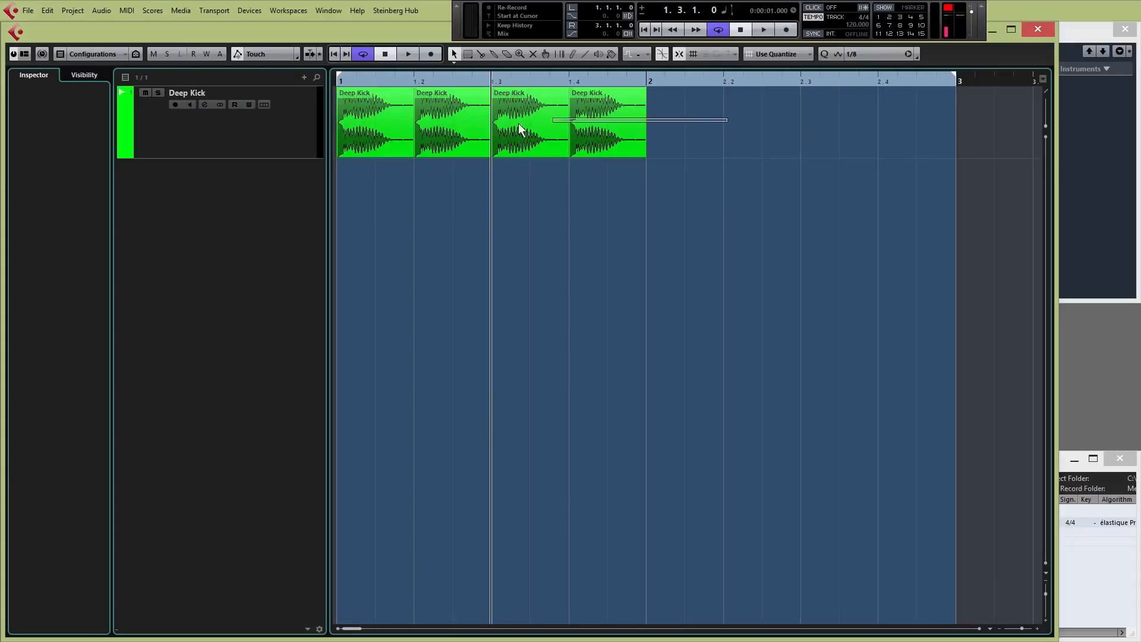
key(ctrl+a)
drag(392, 126, 681, 123)
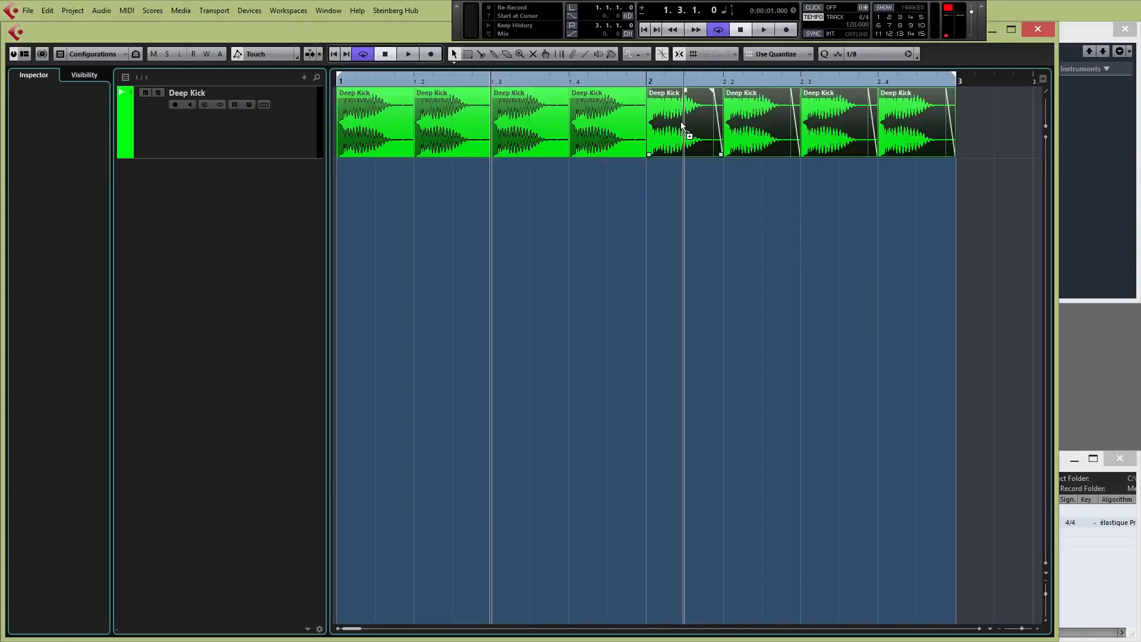
Step: Toggle cycle mode off and back on, and hide and reshow the Transport panel
click(716, 29)
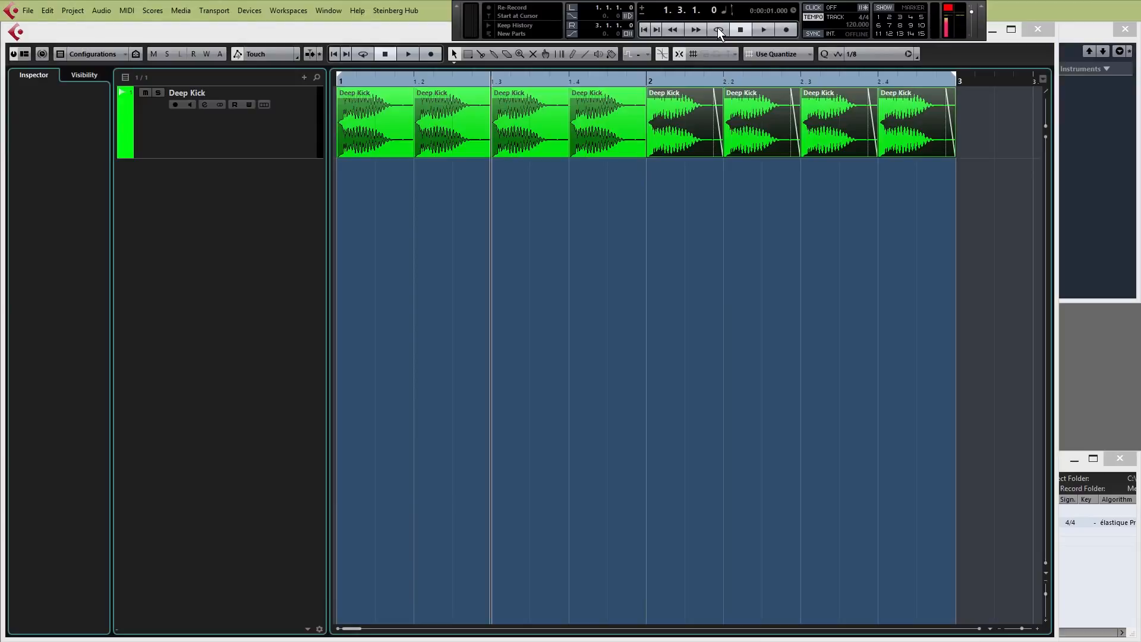
click(718, 29)
key(F2)
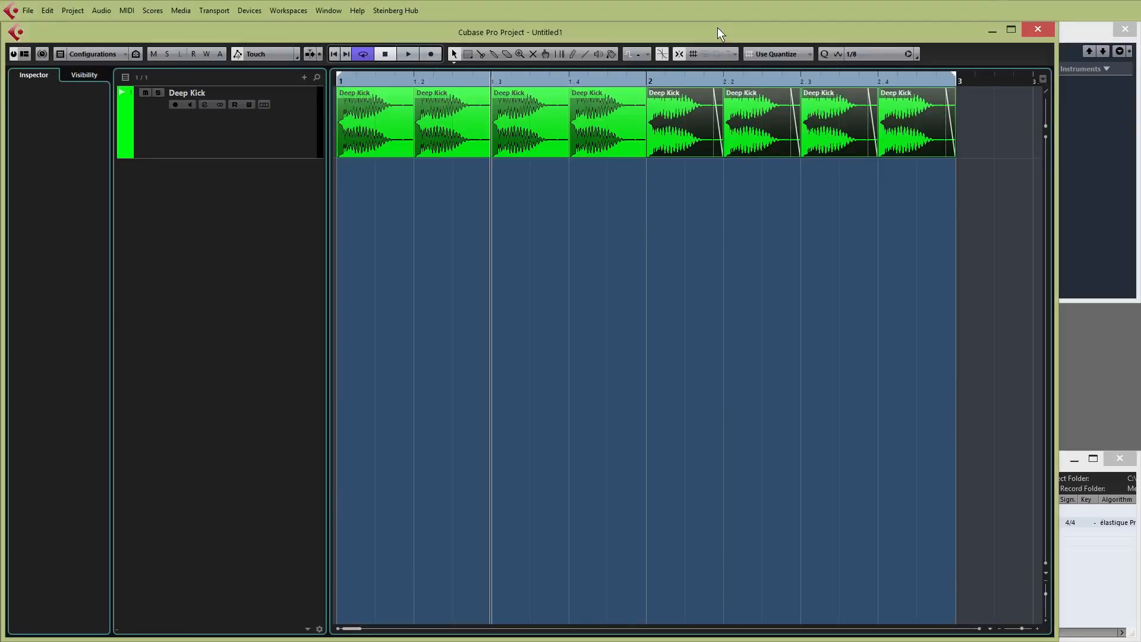
key(F2)
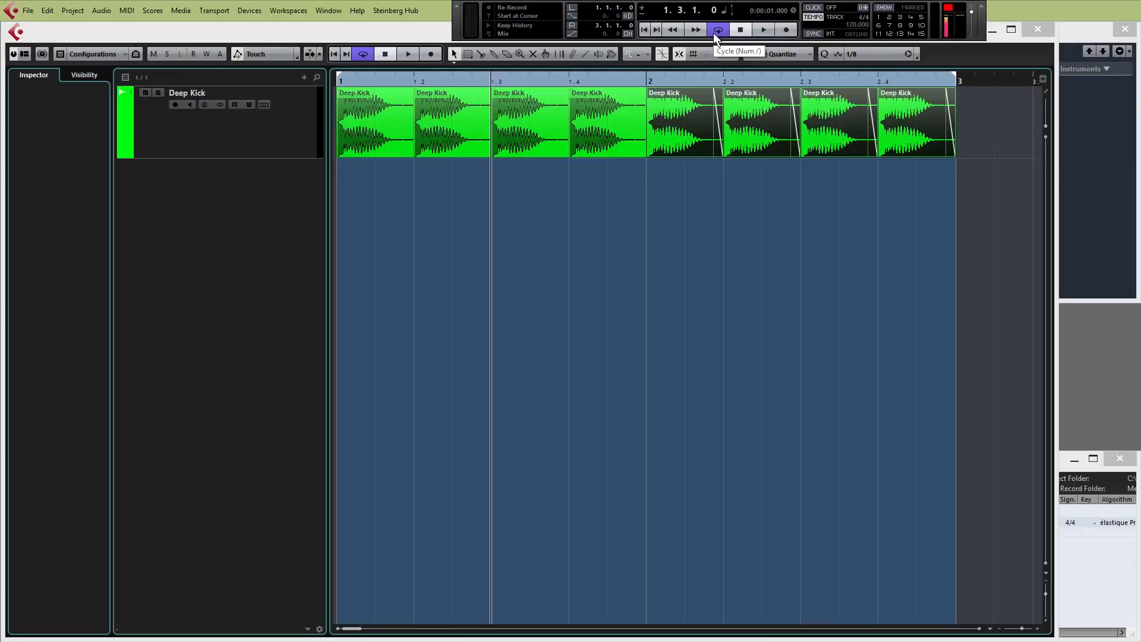
Step: Play the kick pattern briefly with cycle mode on and stop playback
click(770, 31)
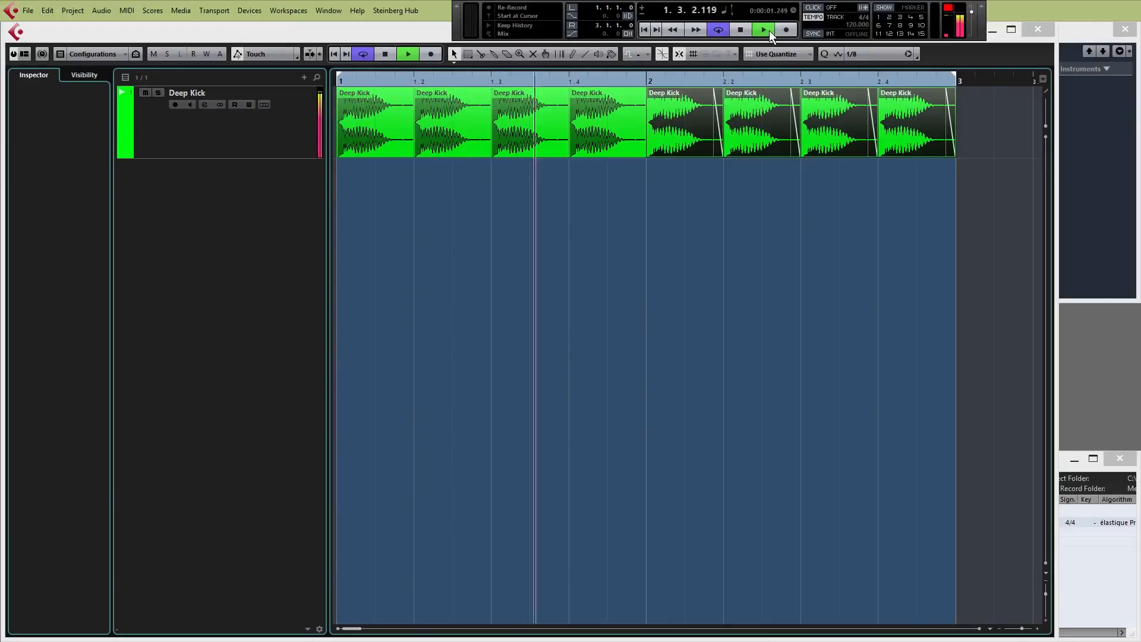
click(769, 30)
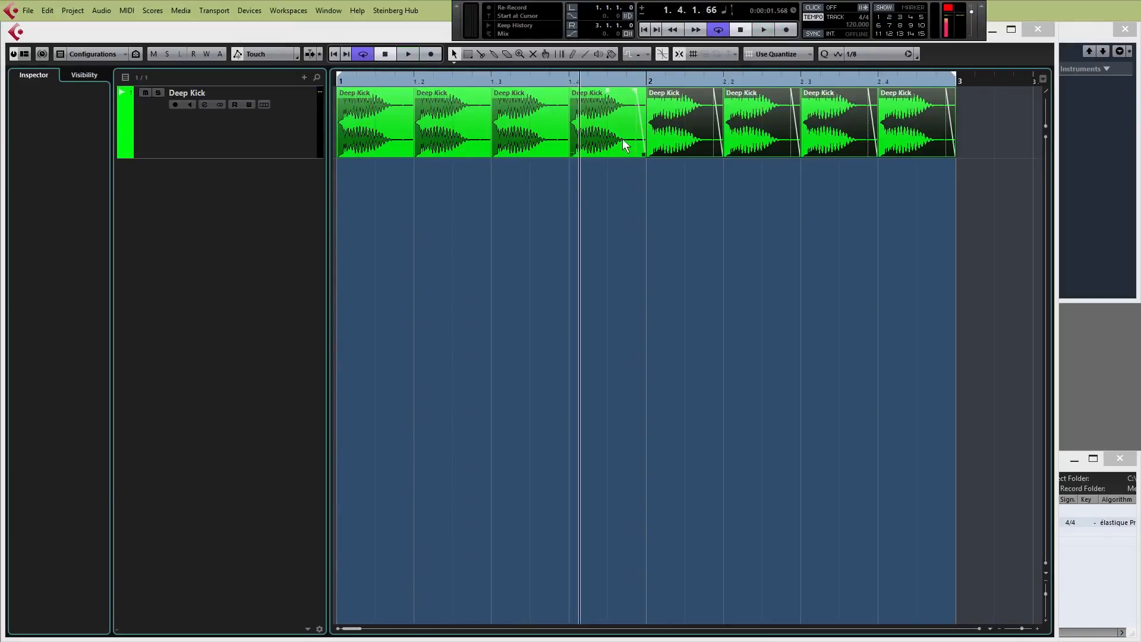
Step: Move the Deep Kick event on beat 4 of bar 1 onto a new audio track below
drag(613, 121, 612, 174)
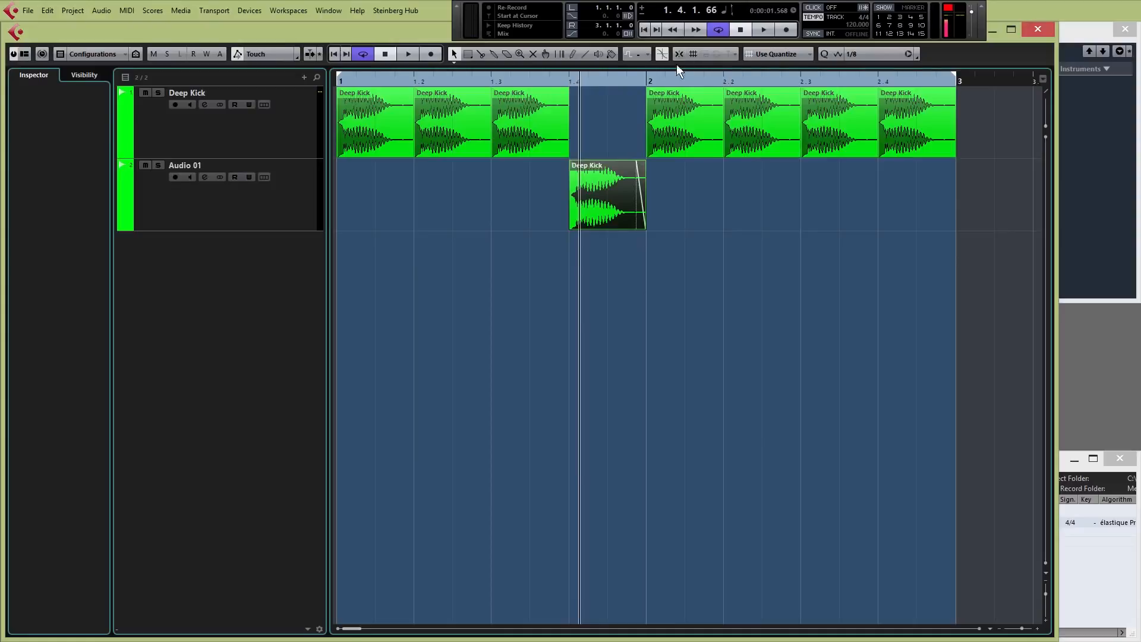
mouse_move(604, 186)
mouse_down()
mouse_move(768, 178)
mouse_move(418, 194)
mouse_move(800, 209)
mouse_move(576, 214)
mouse_move(791, 221)
mouse_move(608, 223)
mouse_move(692, 196)
mouse_move(614, 199)
mouse_up()
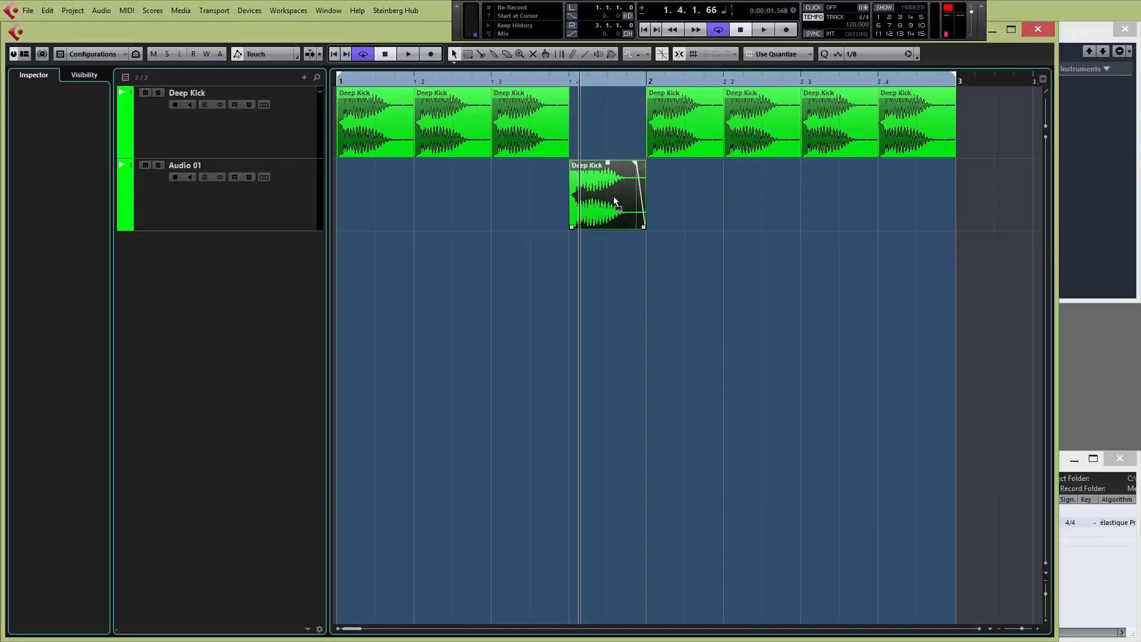
Step: Set the quantize value to 1/1 and move the lower track's Deep Kick event to the start of bar 2
click(879, 55)
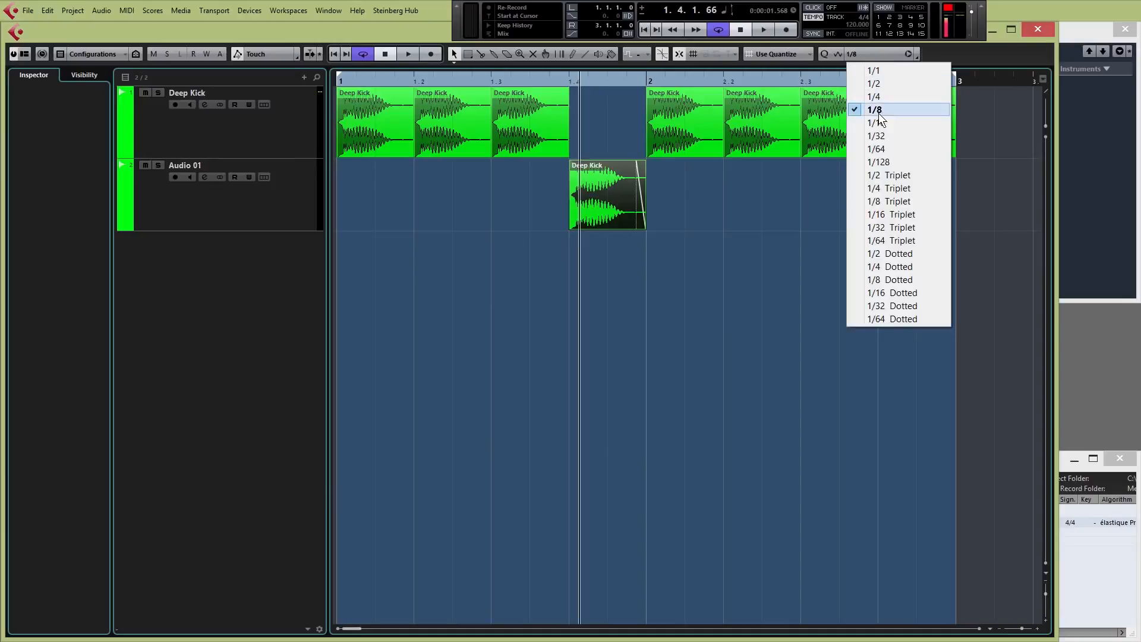
click(882, 70)
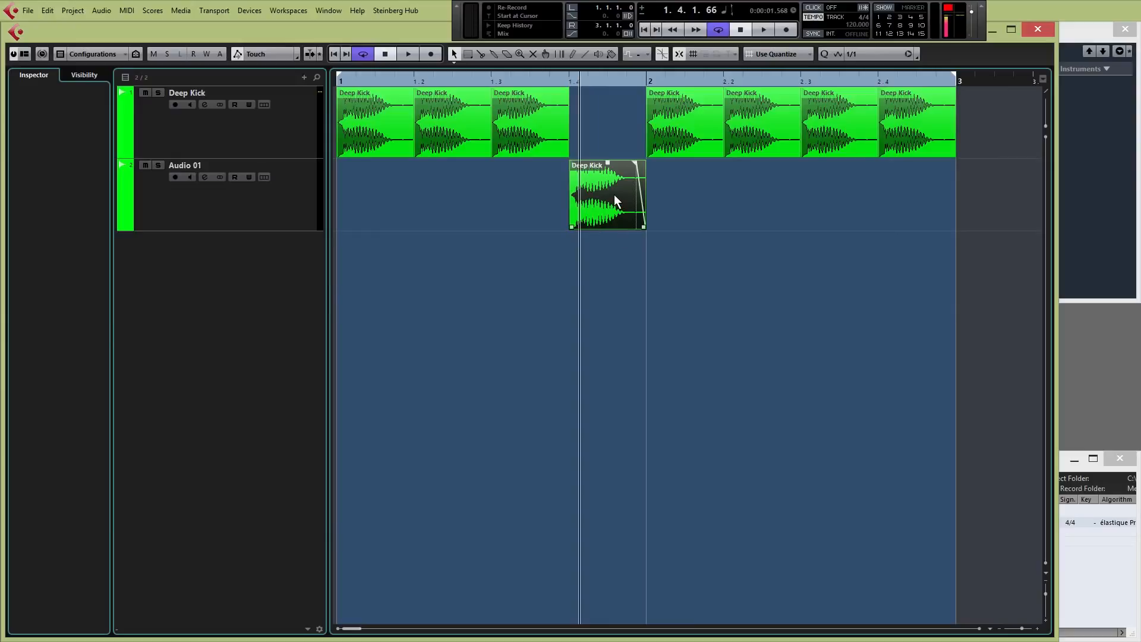
drag(615, 194, 557, 206)
Step: Set the quantize value to 1/8 and move the lower kick event back to beat 4 of bar 1 on the Deep Kick track
click(869, 56)
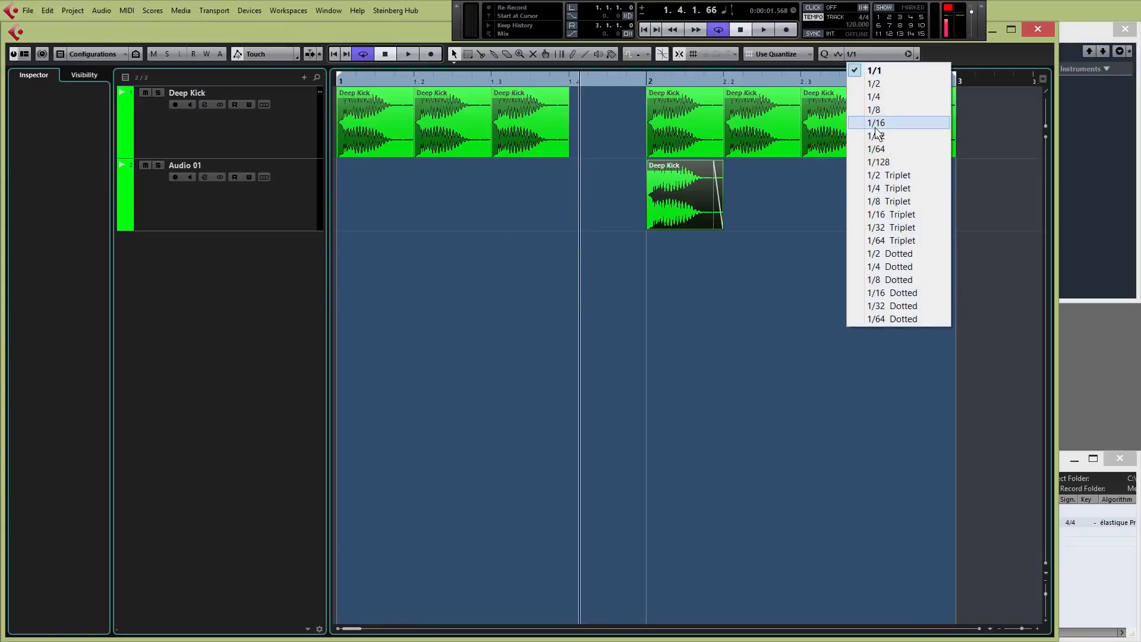
click(886, 113)
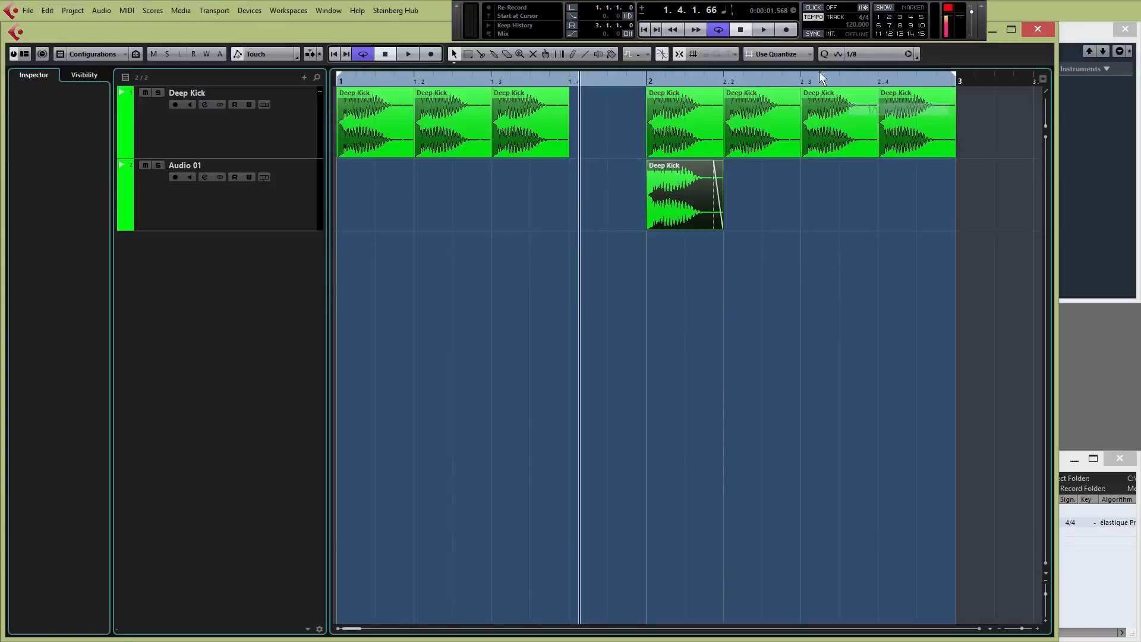
click(784, 56)
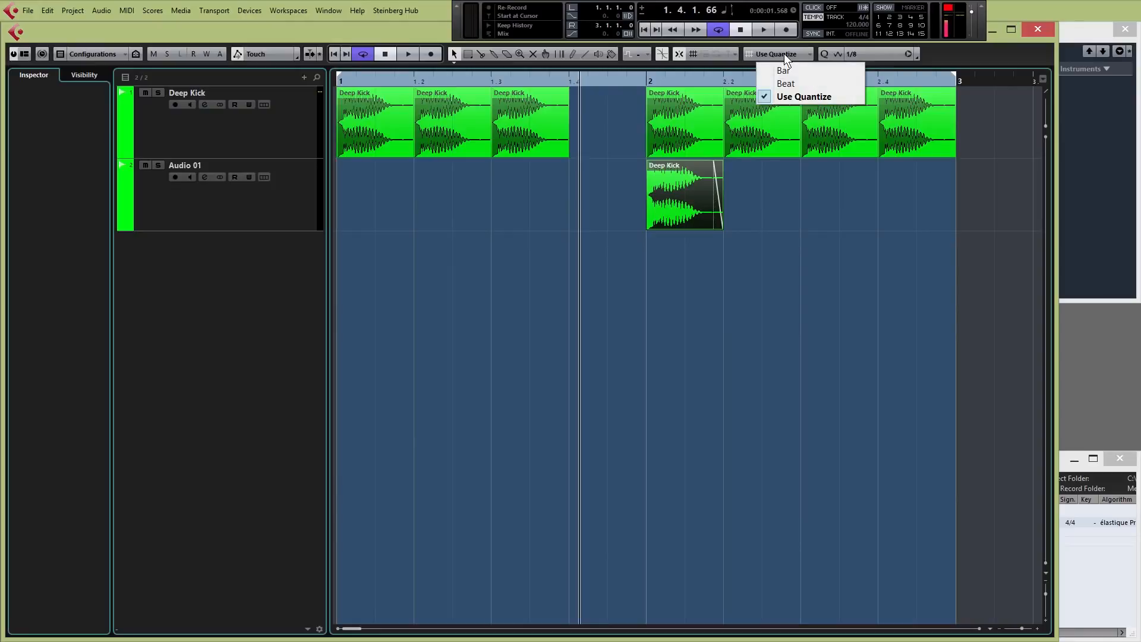
click(783, 53)
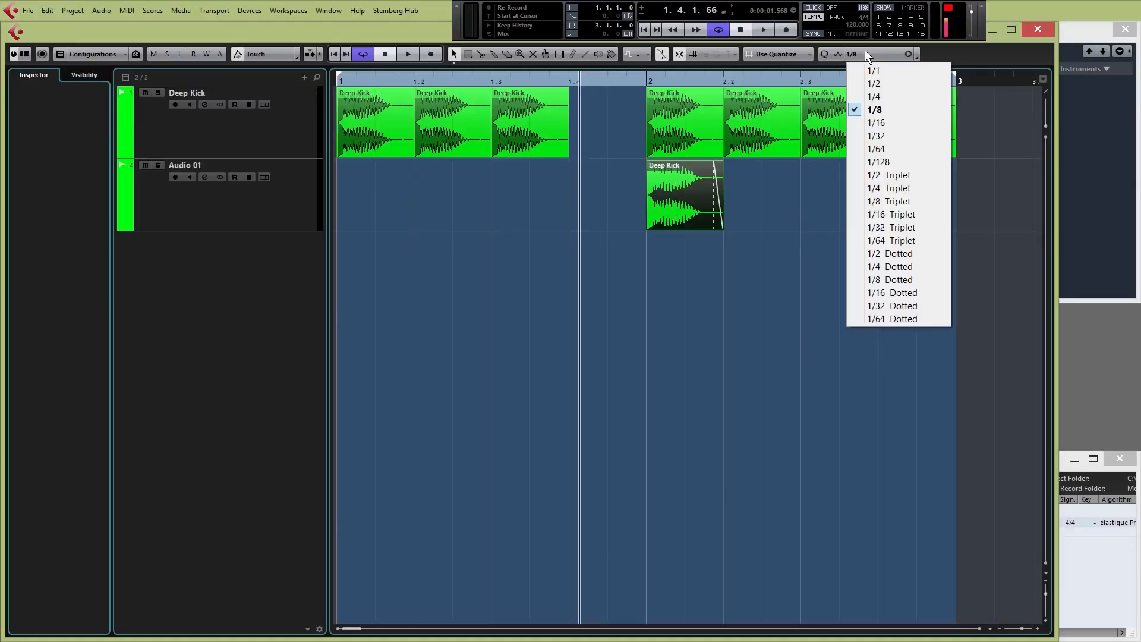
click(881, 110)
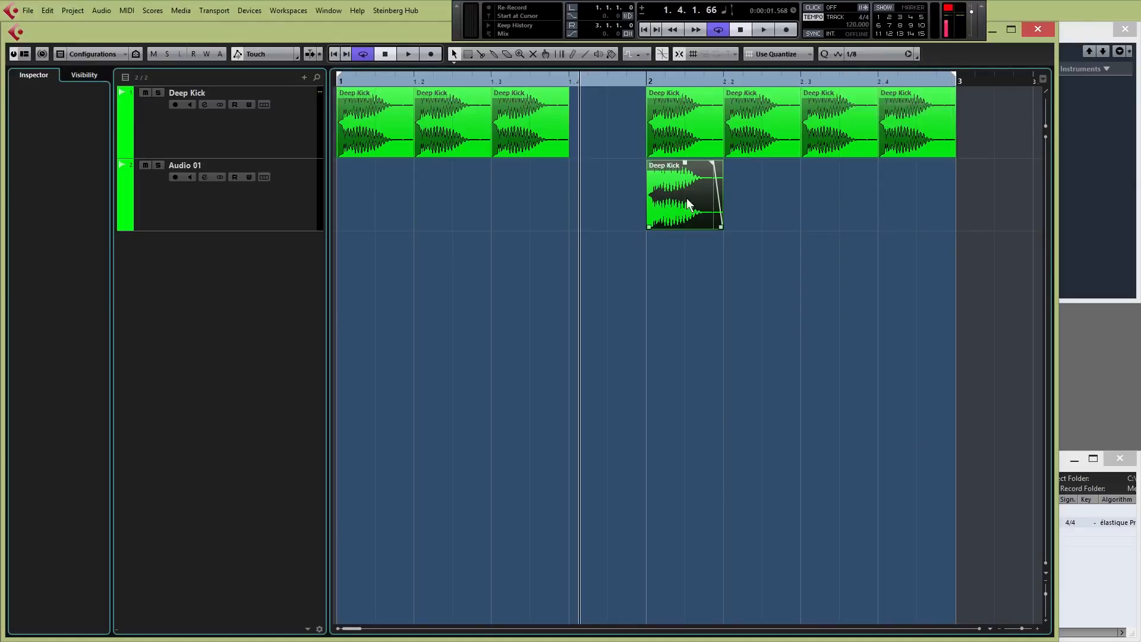
drag(657, 205, 613, 137)
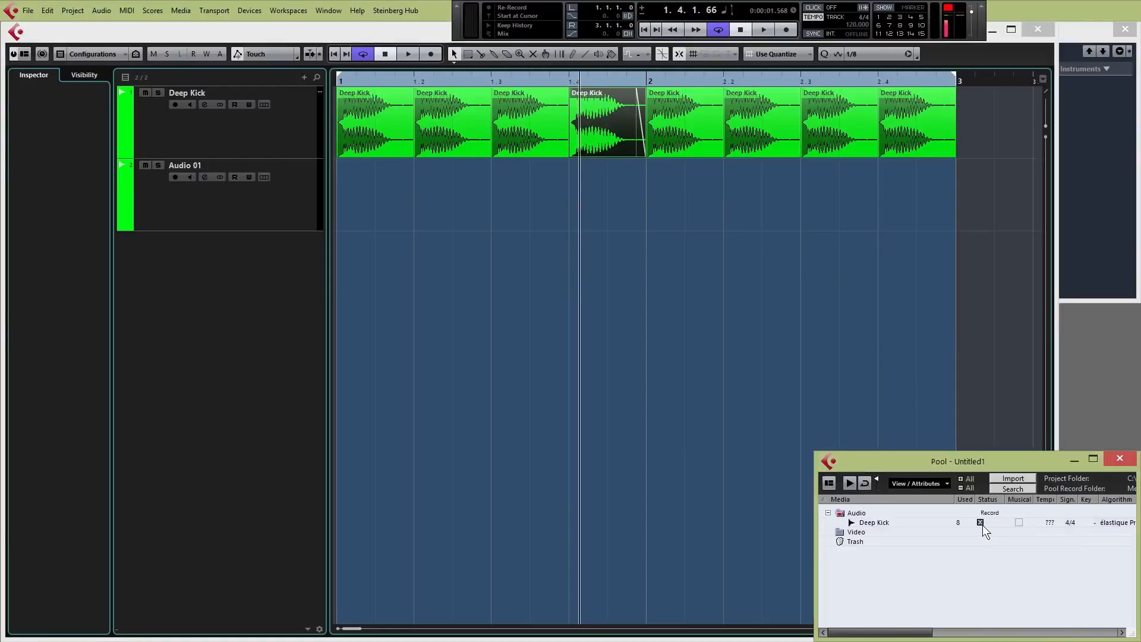
Step: Import Snare.wav from the Audio folder into the Pool, accepting the import options
click(1014, 479)
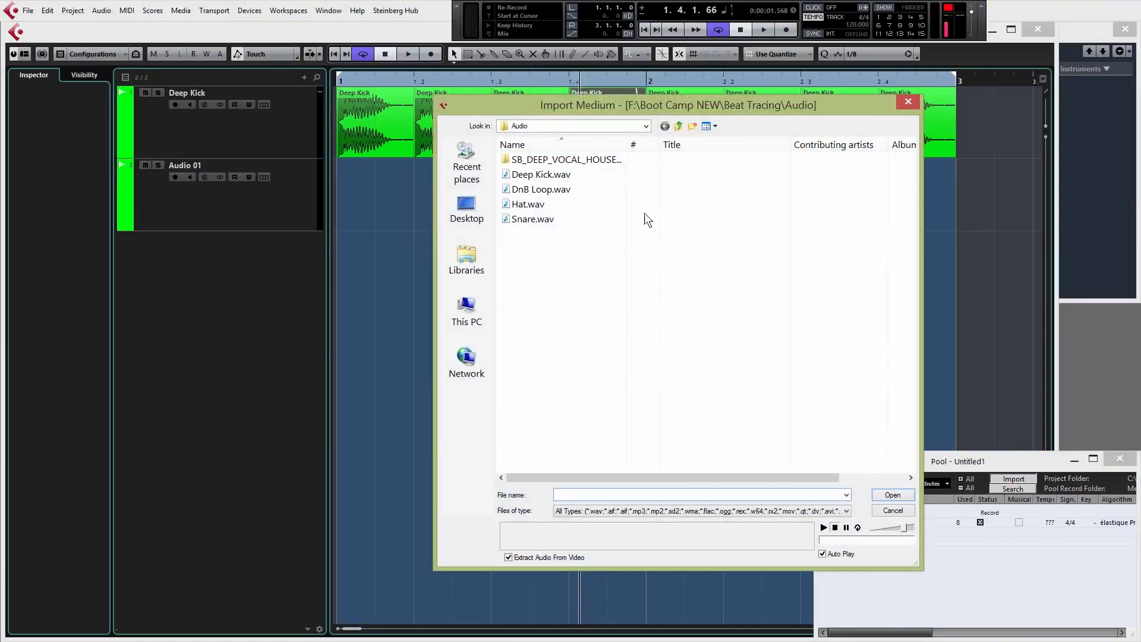
click(552, 220)
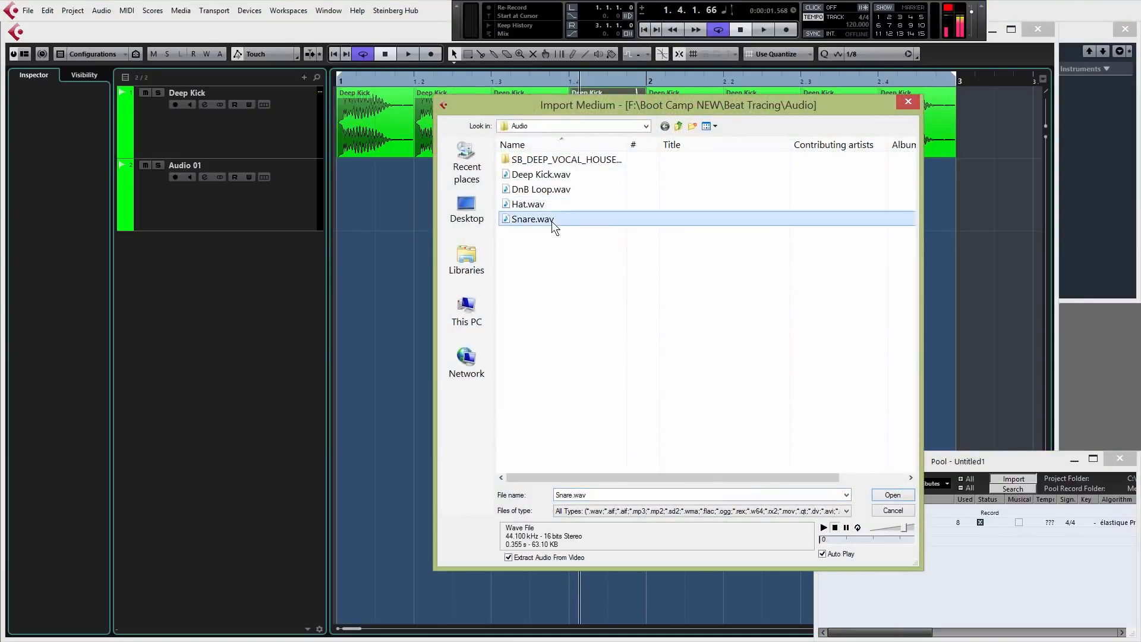
click(908, 495)
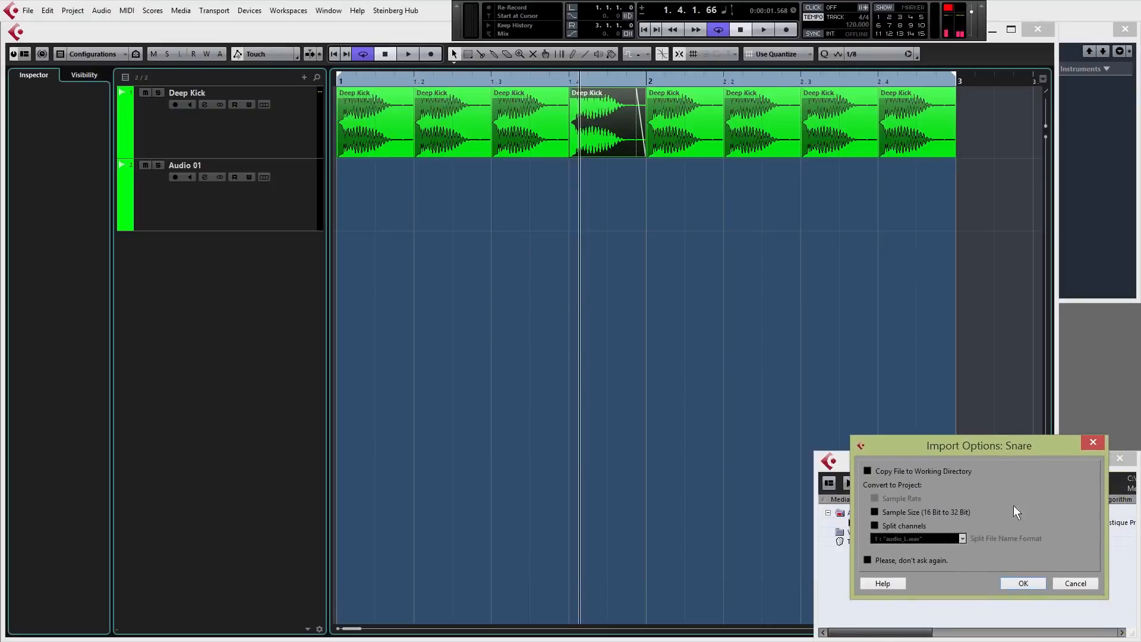
click(1023, 584)
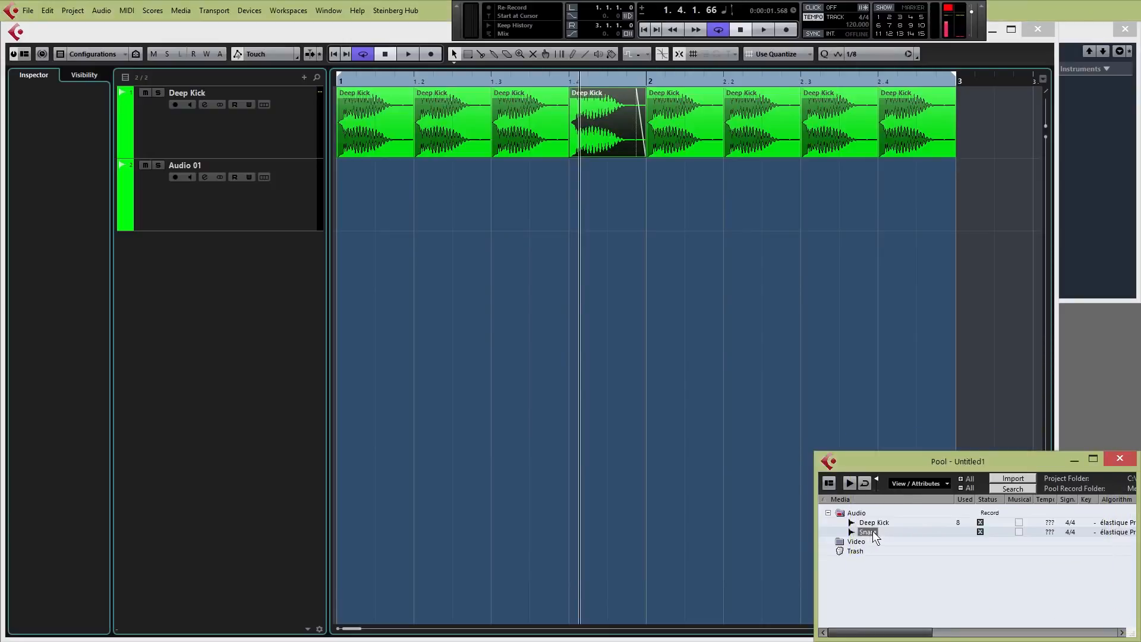
Step: Place the Snare from the Pool on the Audio 01 track at 1.2 and copy it to 1.4, 2.2 and 2.4
mouse_move(873, 530)
mouse_down()
mouse_move(479, 184)
mouse_move(428, 179)
mouse_up()
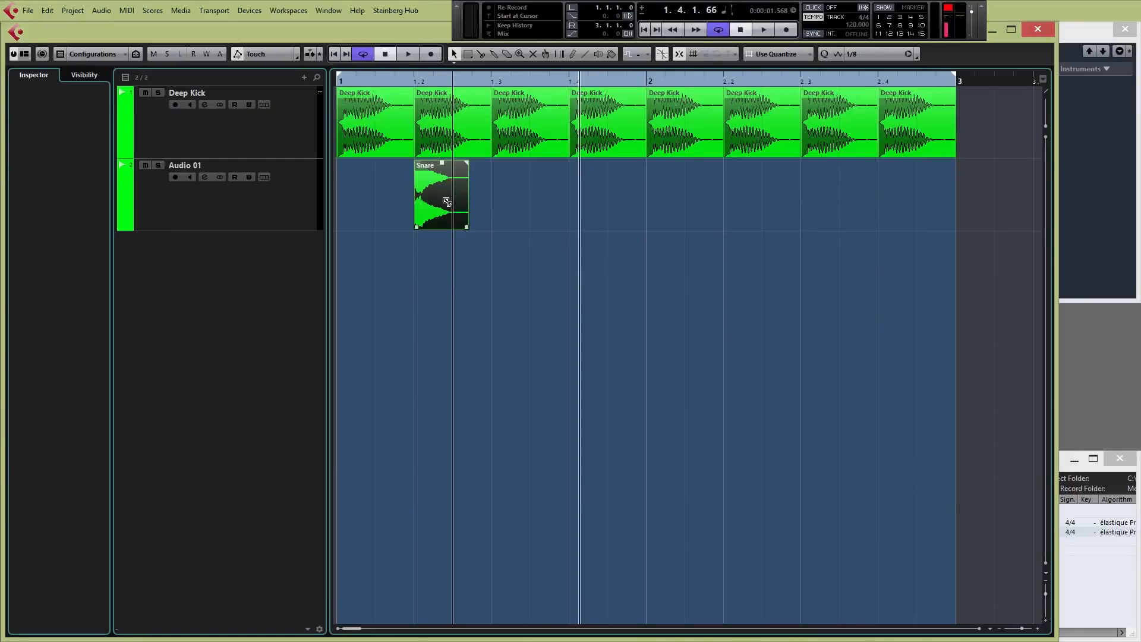
drag(444, 198, 611, 202)
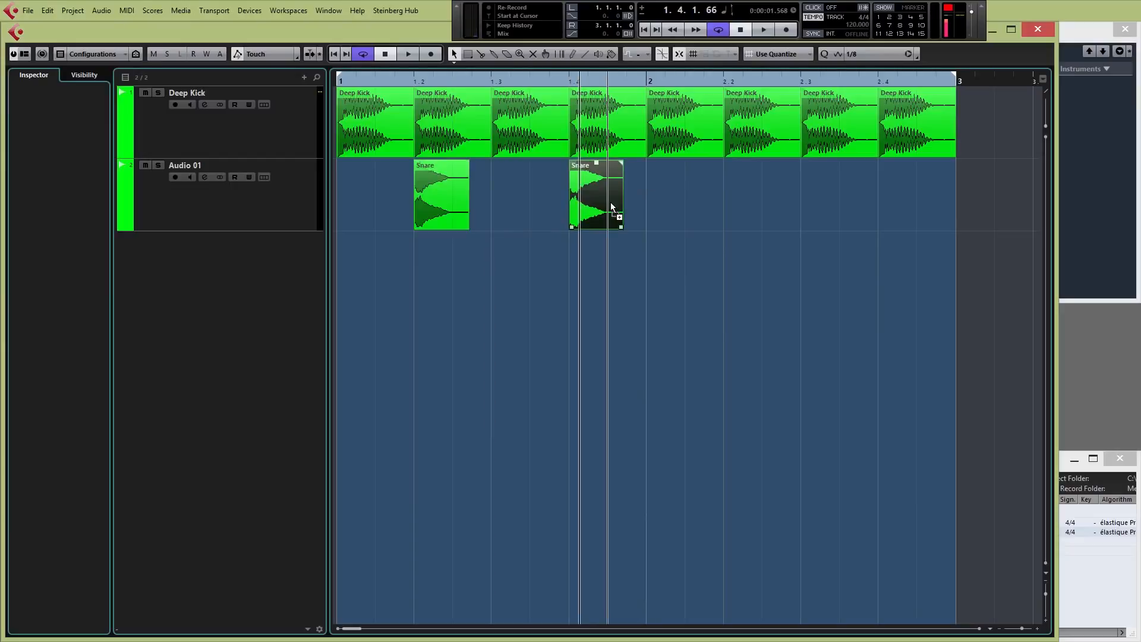
drag(682, 196, 724, 208)
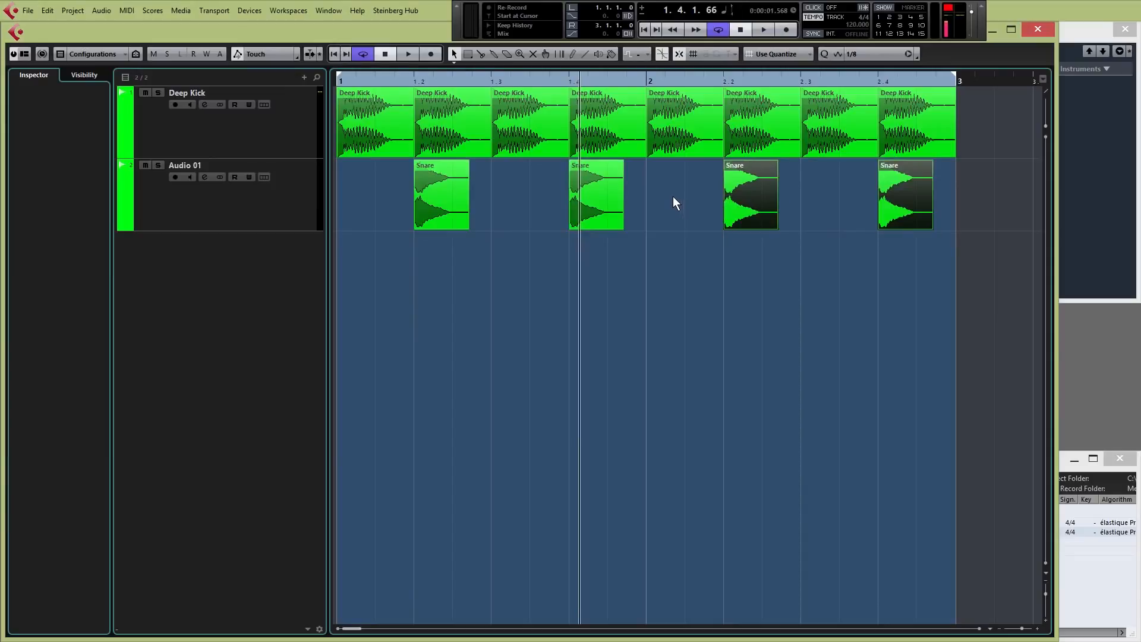
Step: Play back the kick and snare pattern to check its timing
key(space)
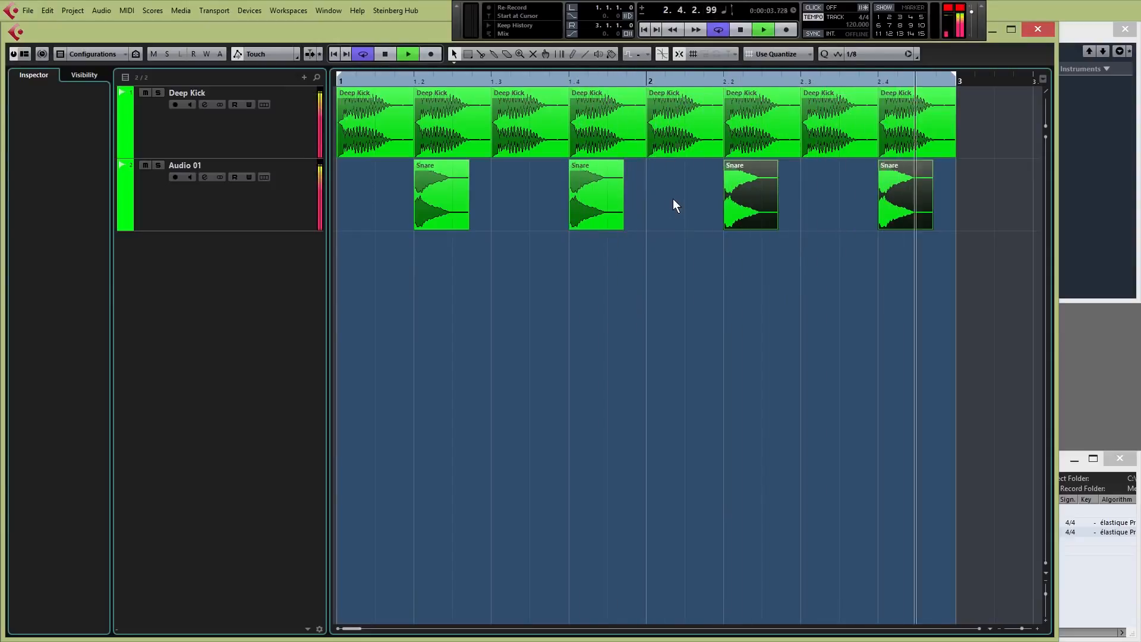
key(space)
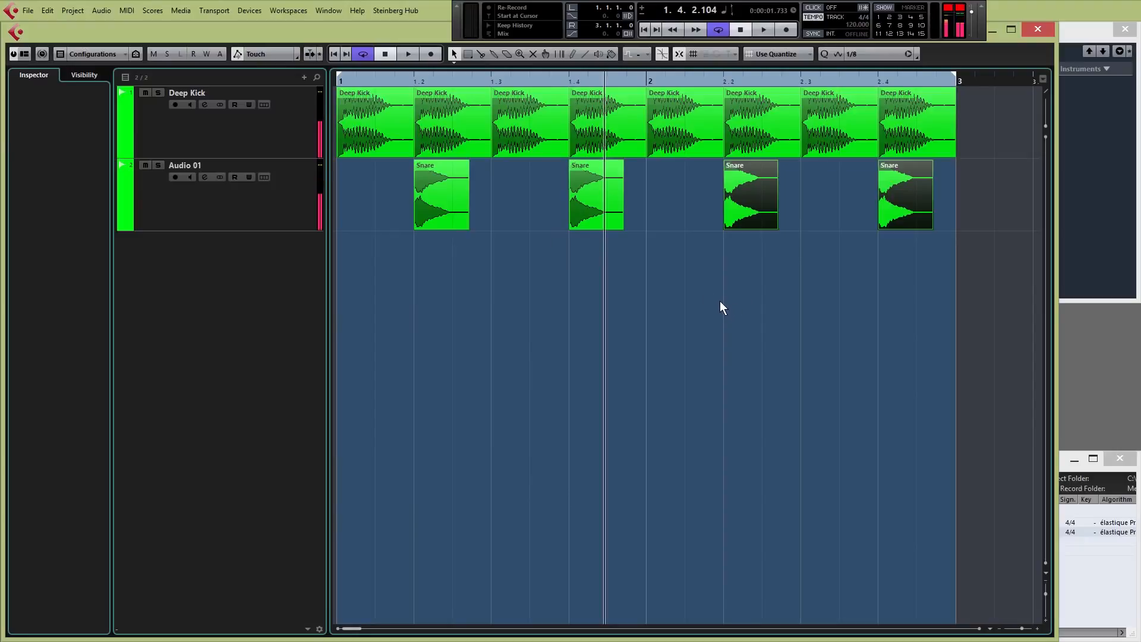
Step: Import Hat.wav into the Pool, accepting the import options, and place it at the start of bar 1 on a new track below Audio 01
click(1081, 584)
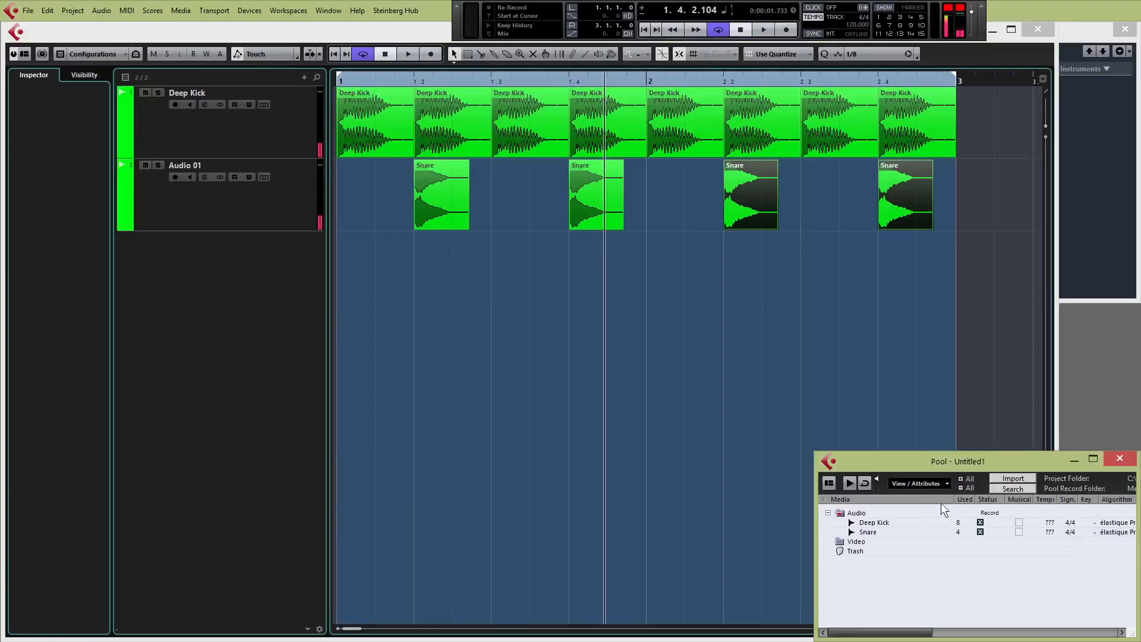
click(1011, 479)
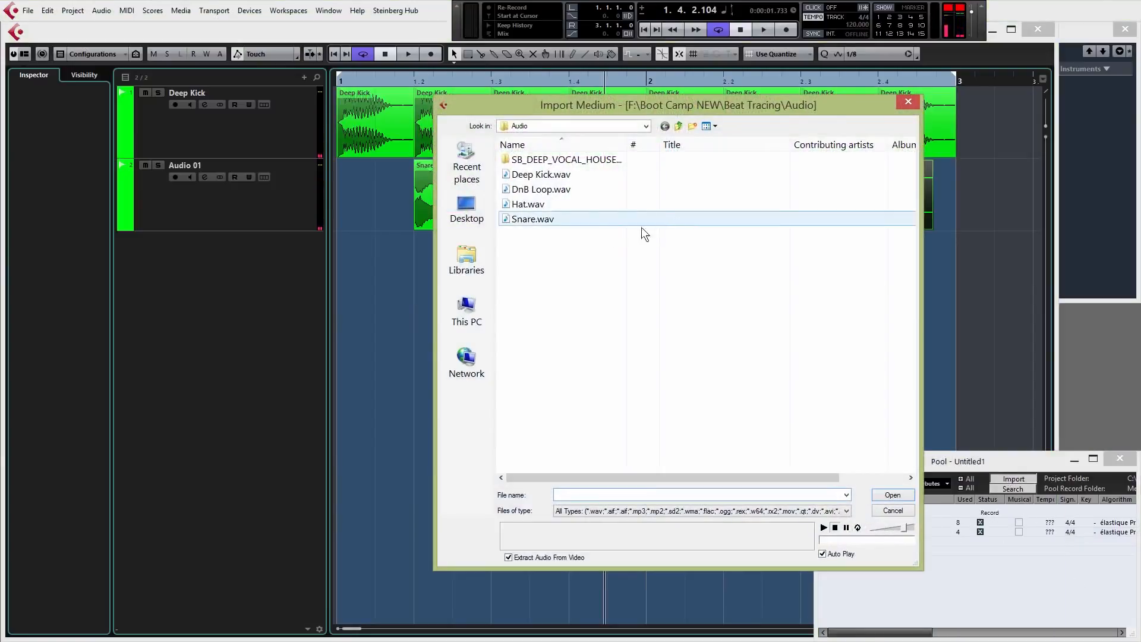
click(531, 206)
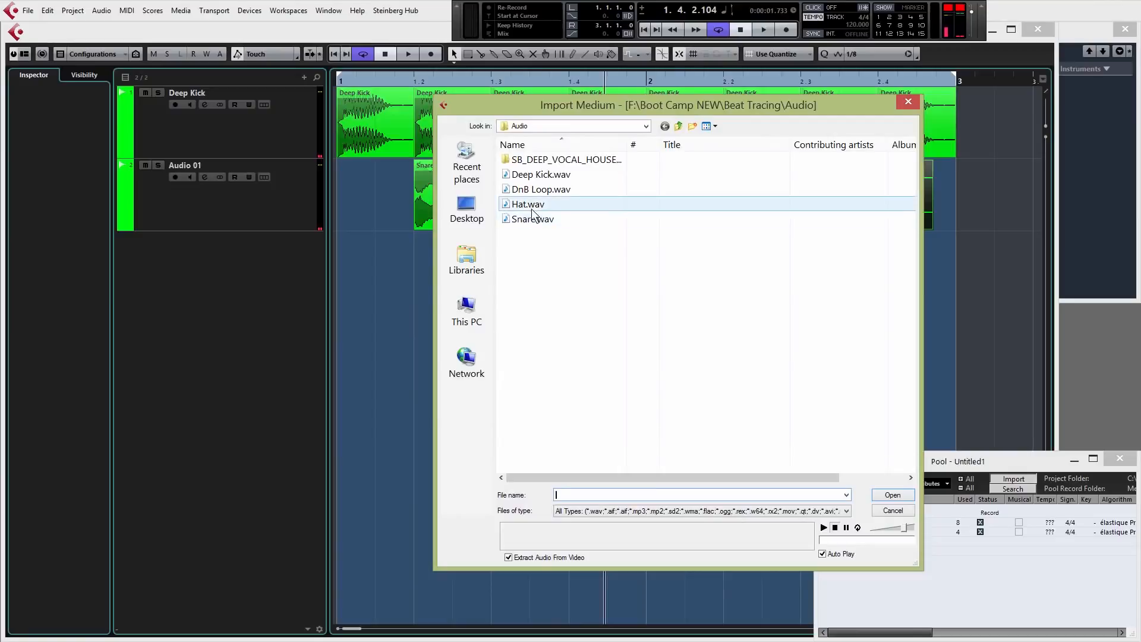
click(888, 495)
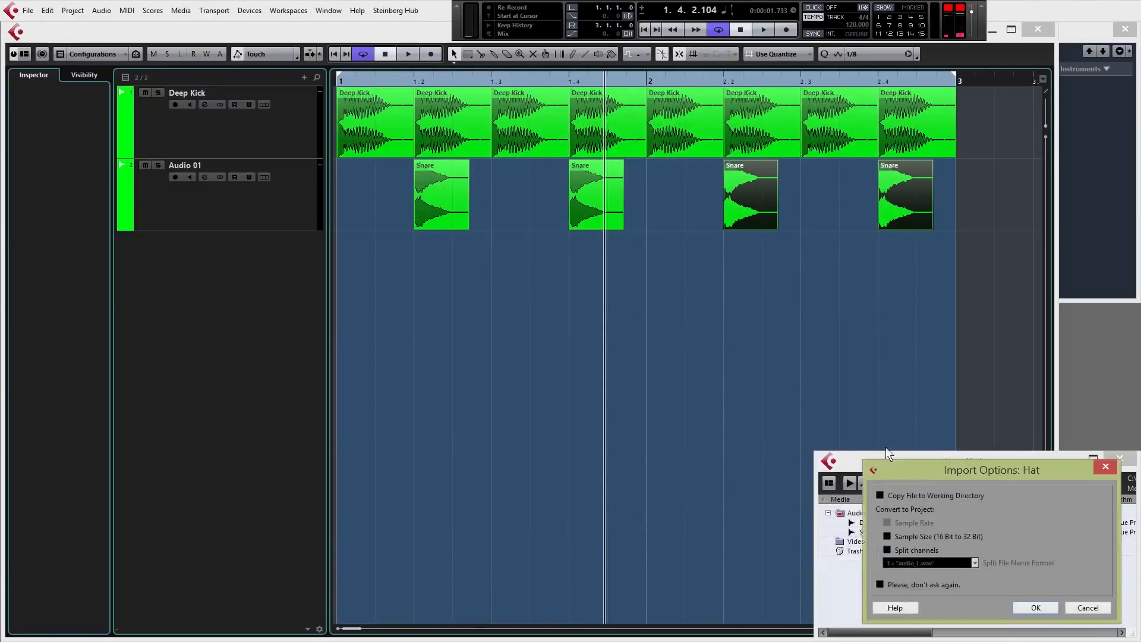
click(964, 568)
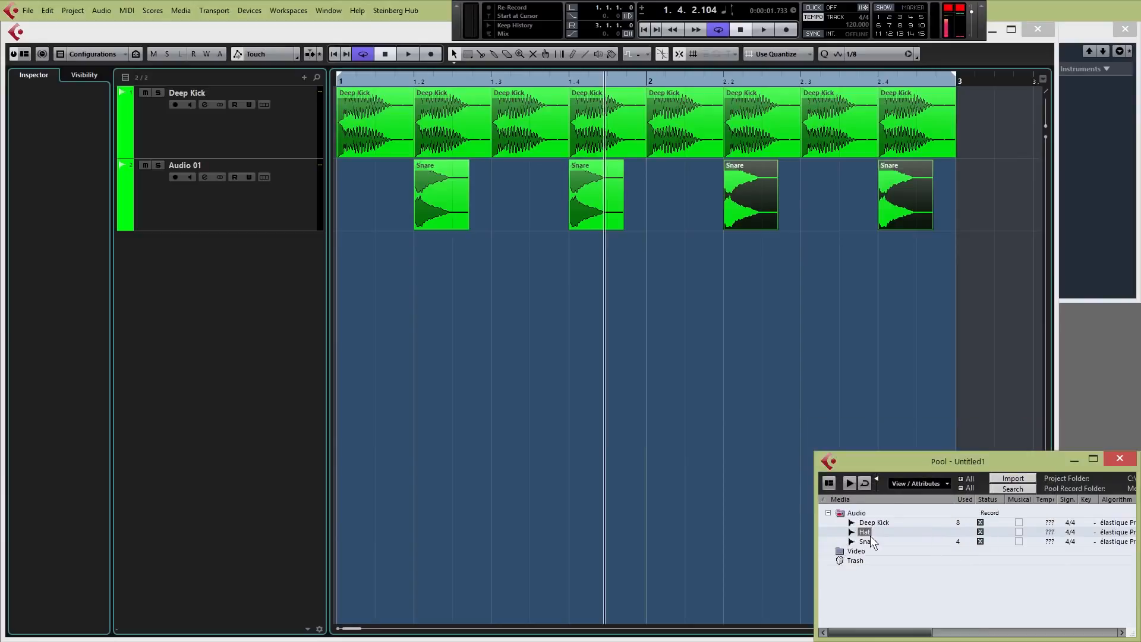
drag(866, 532, 347, 265)
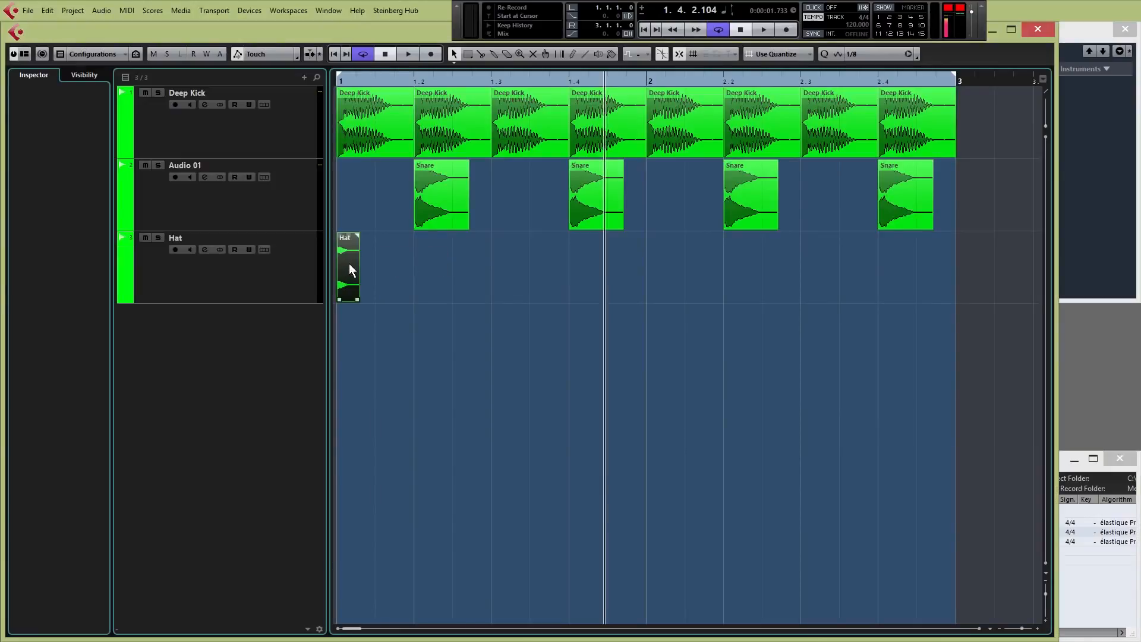
click(236, 286)
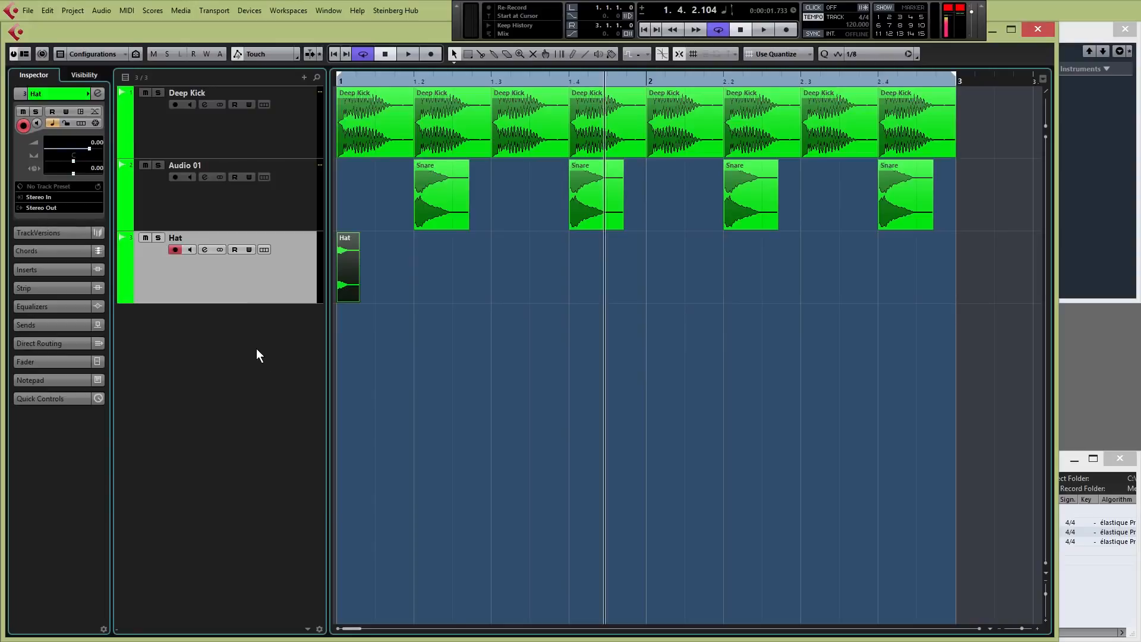
right_click(257, 350)
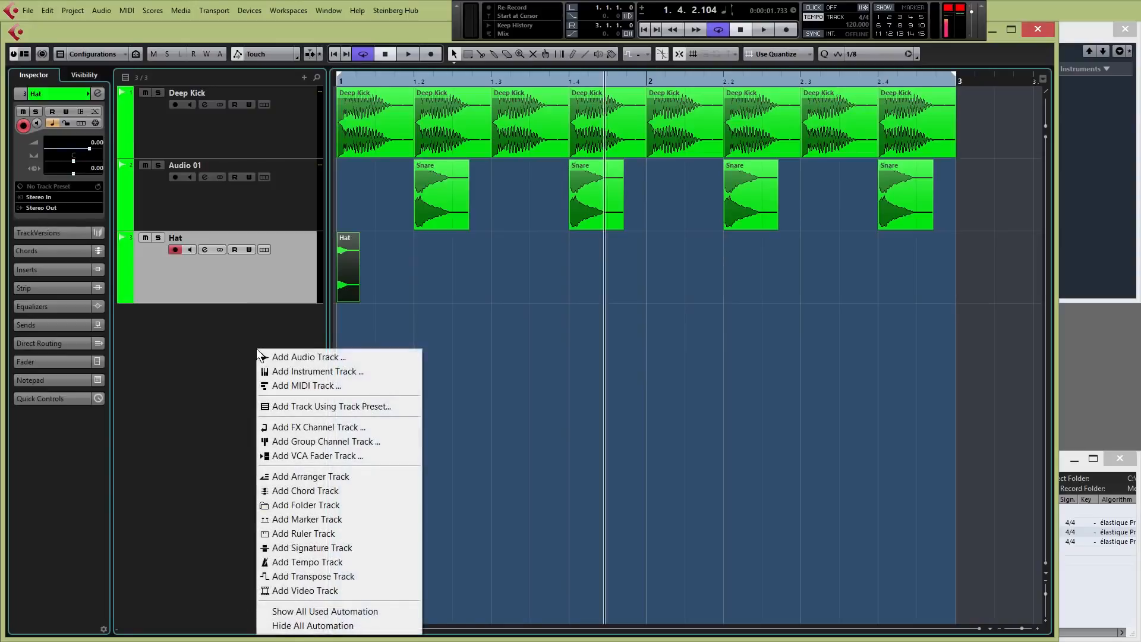
click(363, 358)
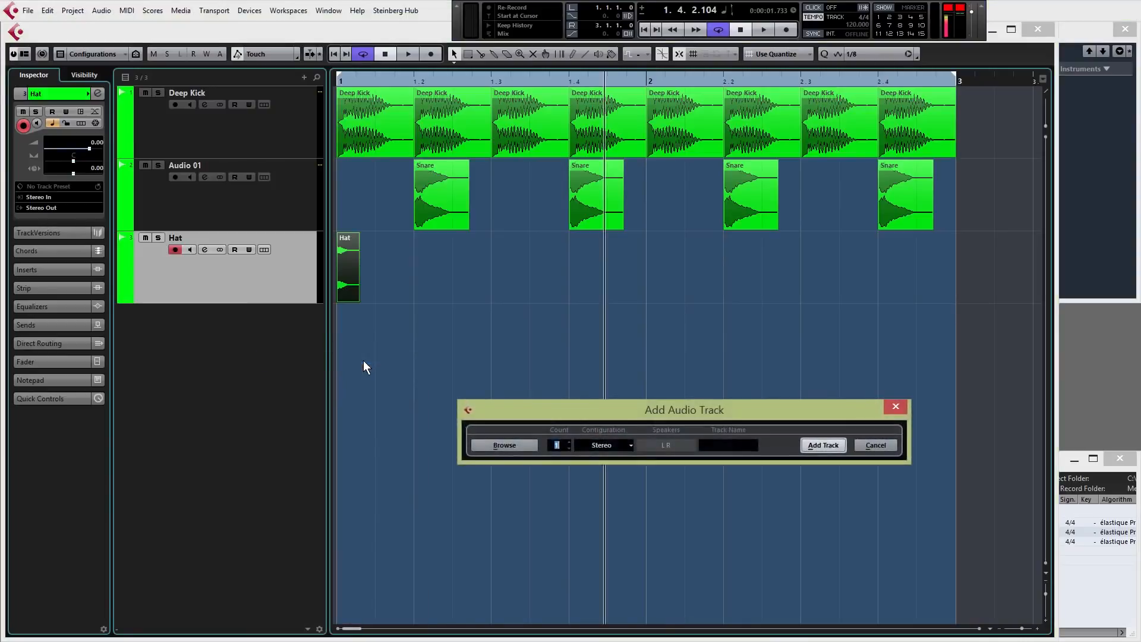
click(627, 446)
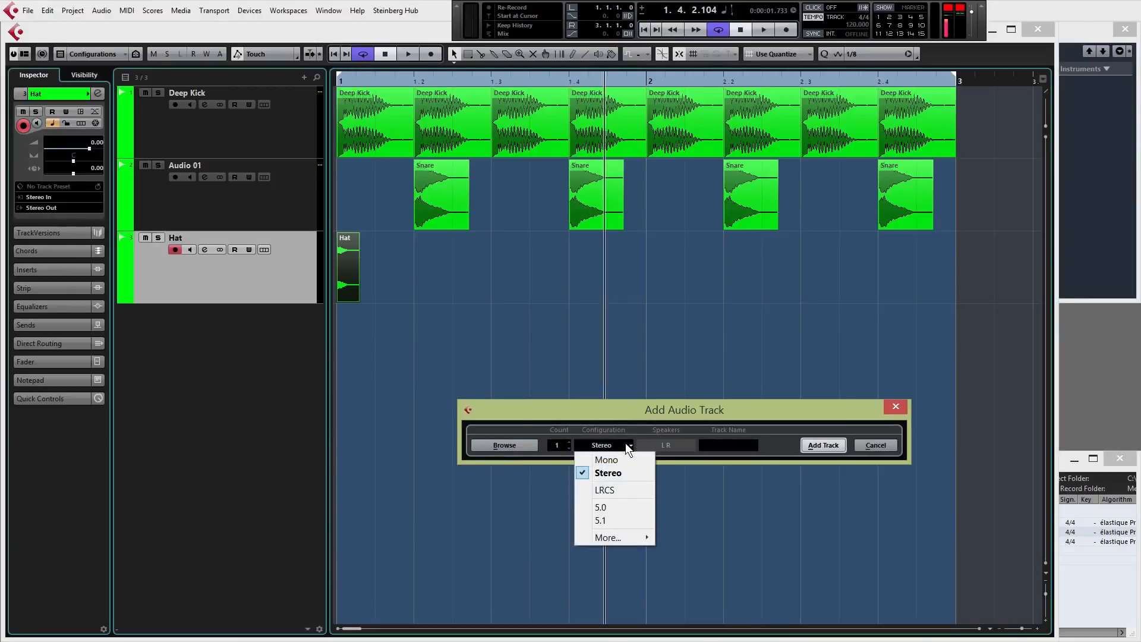
click(810, 403)
click(873, 446)
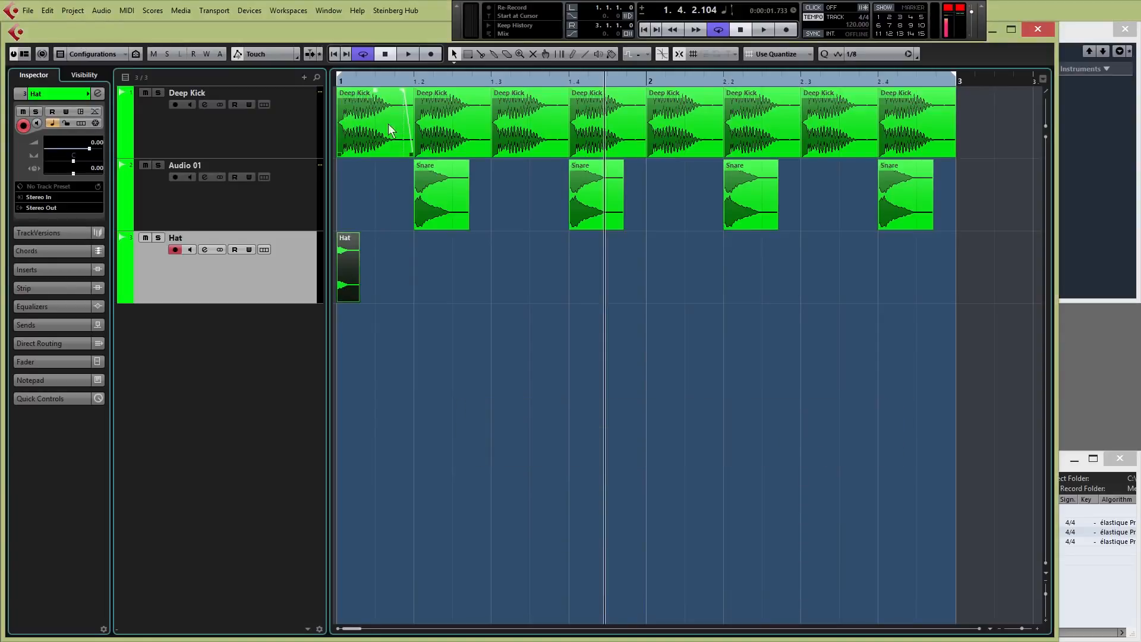
Step: Move the Hat event to the off-beat after beat 1, copy it to every off-beat across both bars, and play the loop
drag(343, 255, 374, 257)
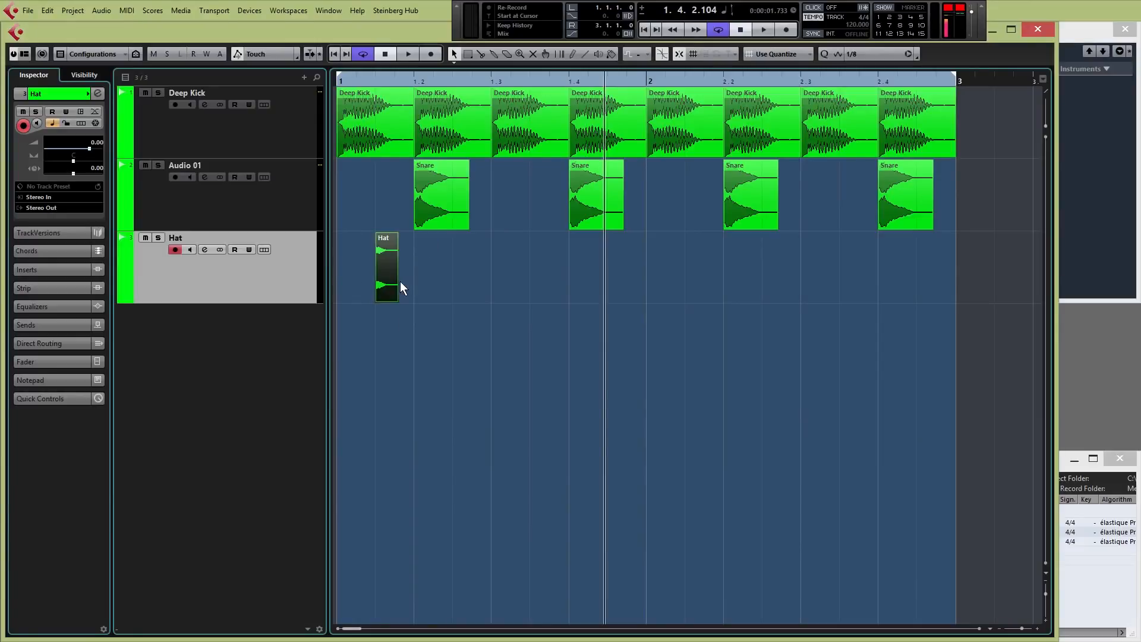
drag(398, 269, 459, 272)
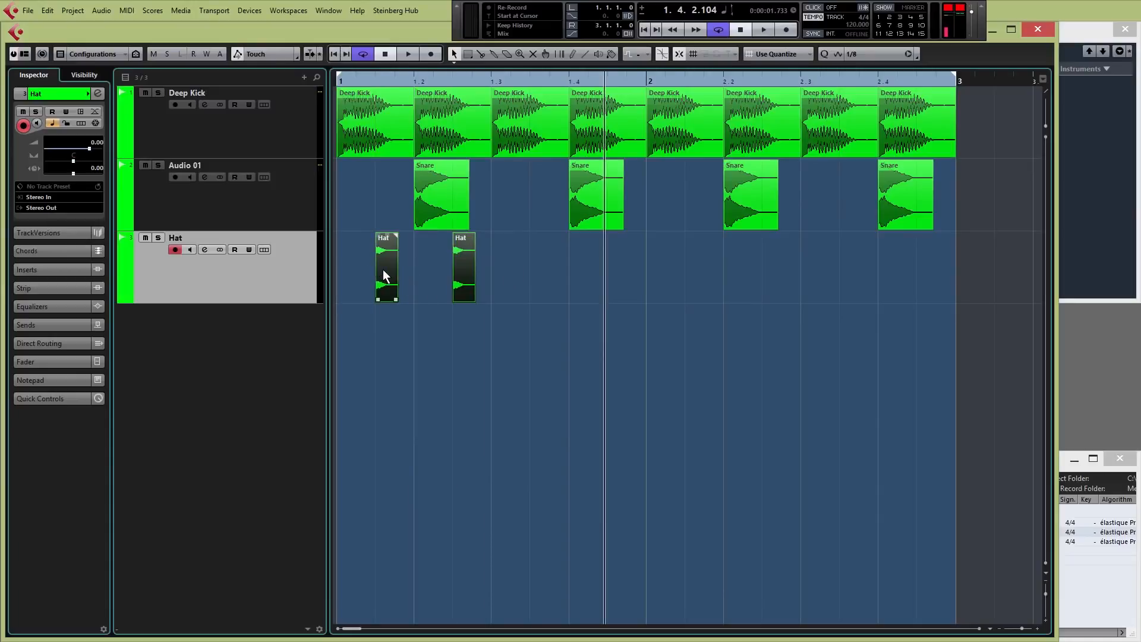
drag(383, 270, 539, 282)
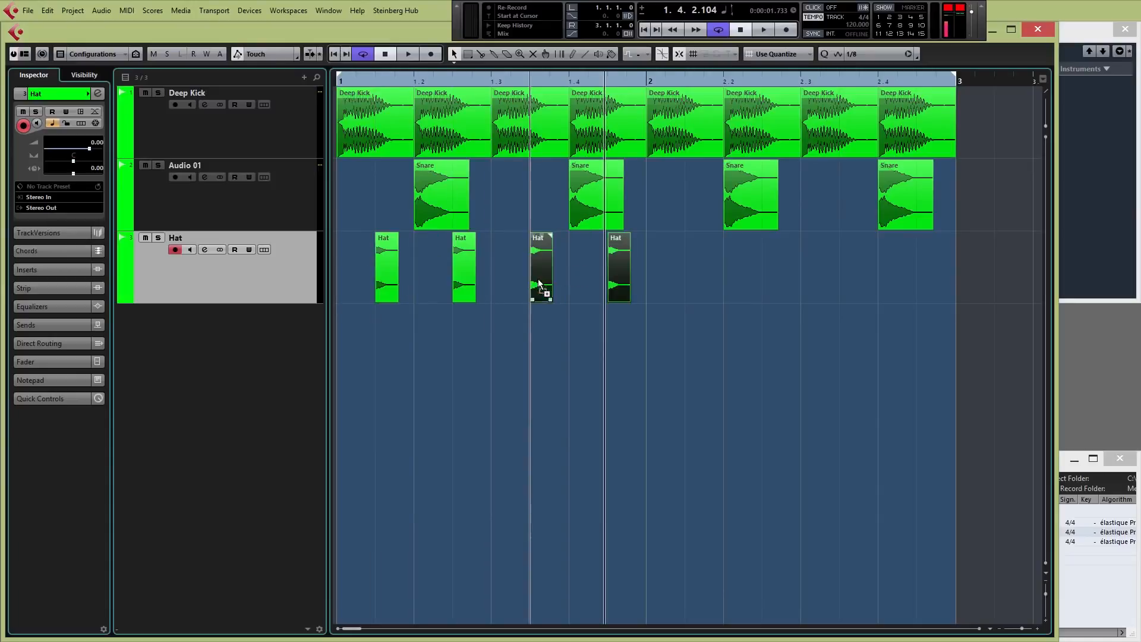
drag(677, 278, 706, 282)
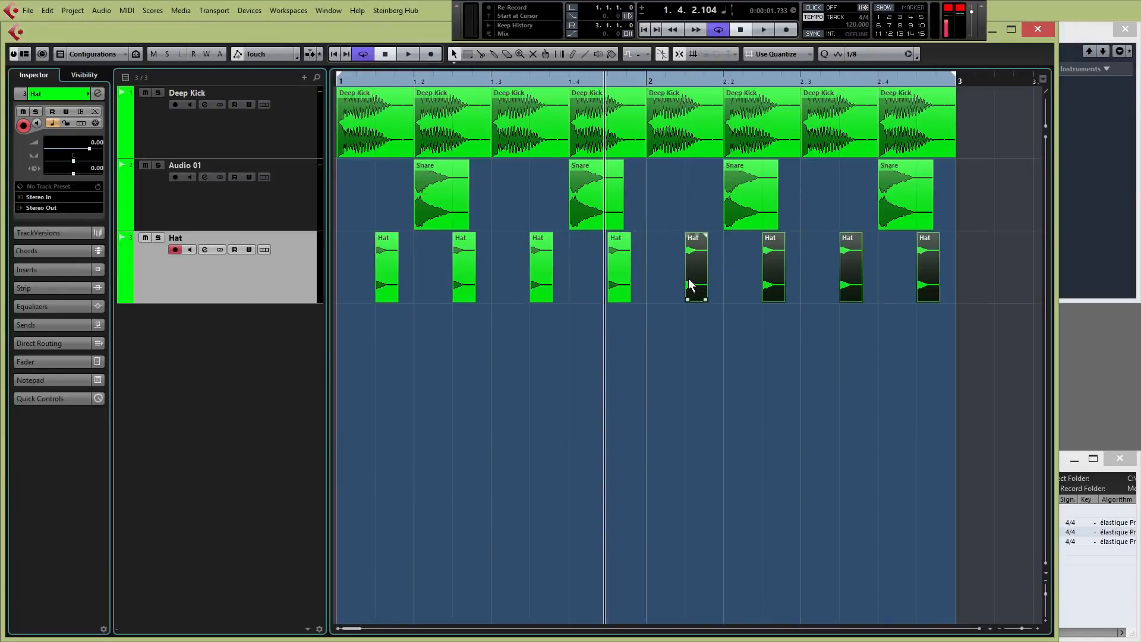
key(space)
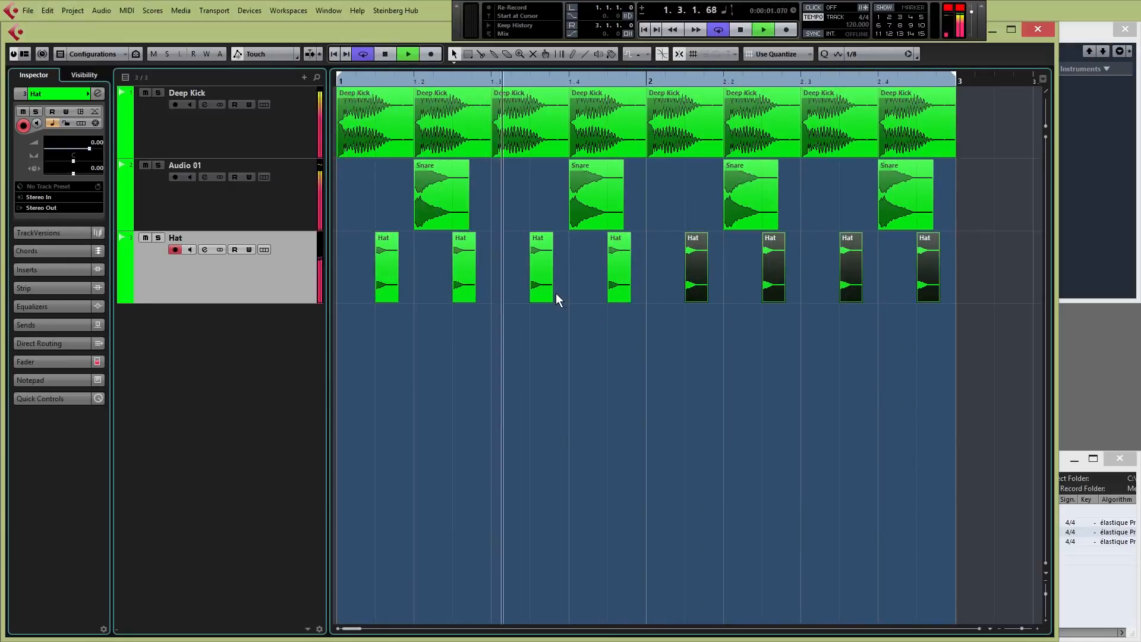
key(space)
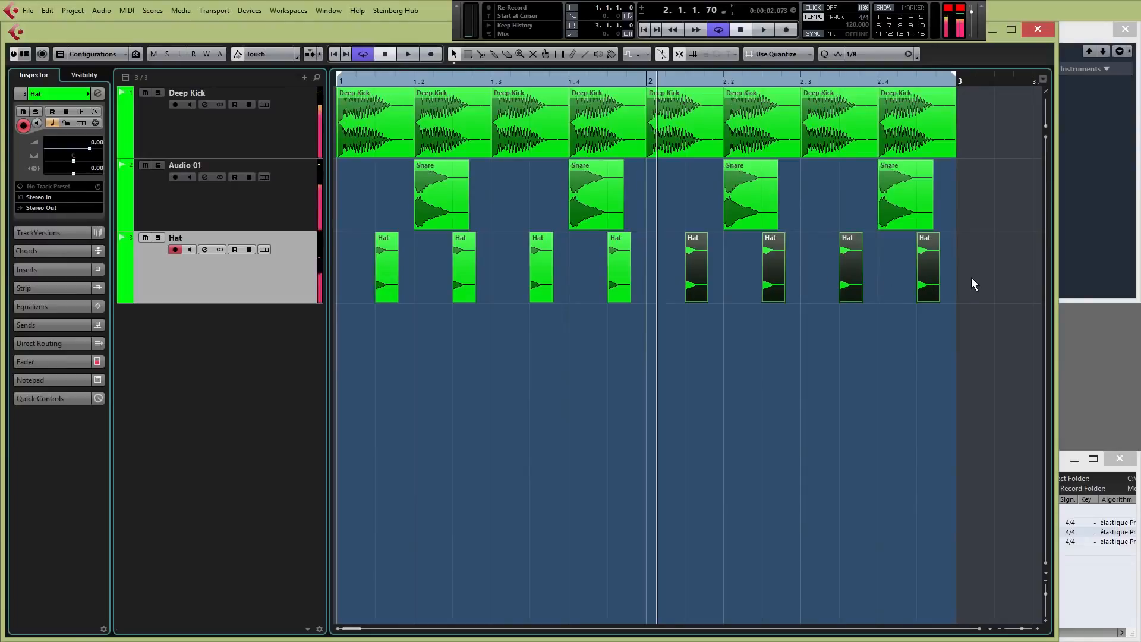
Step: Select all Hat events, raise their event volume together, and play back the louder hats
drag(946, 276, 358, 273)
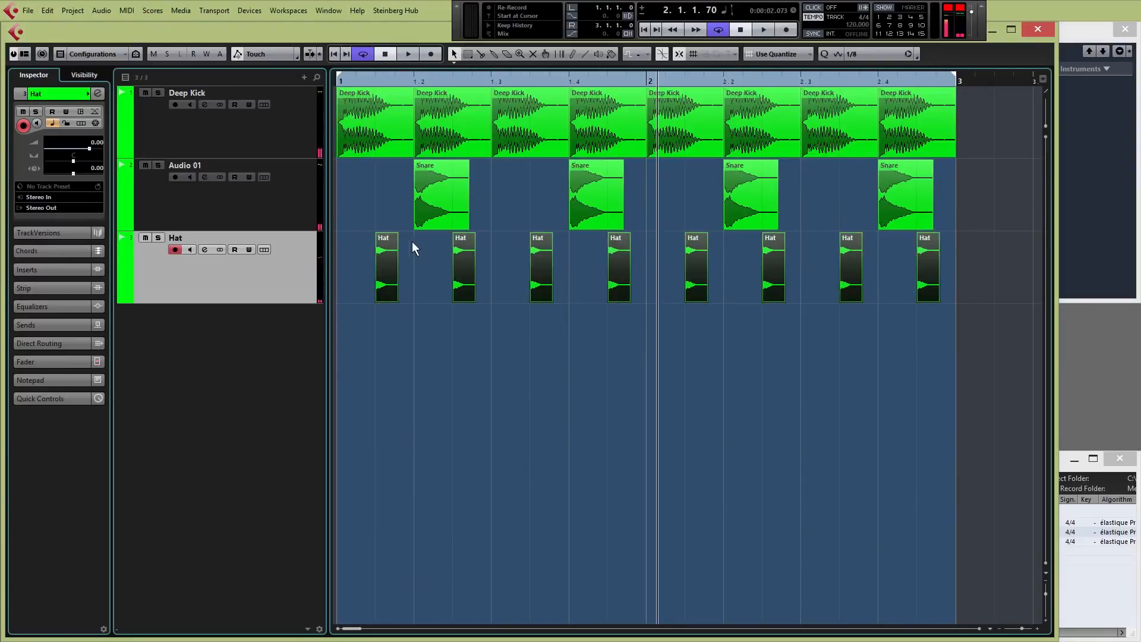
click(1038, 629)
click(1038, 629)
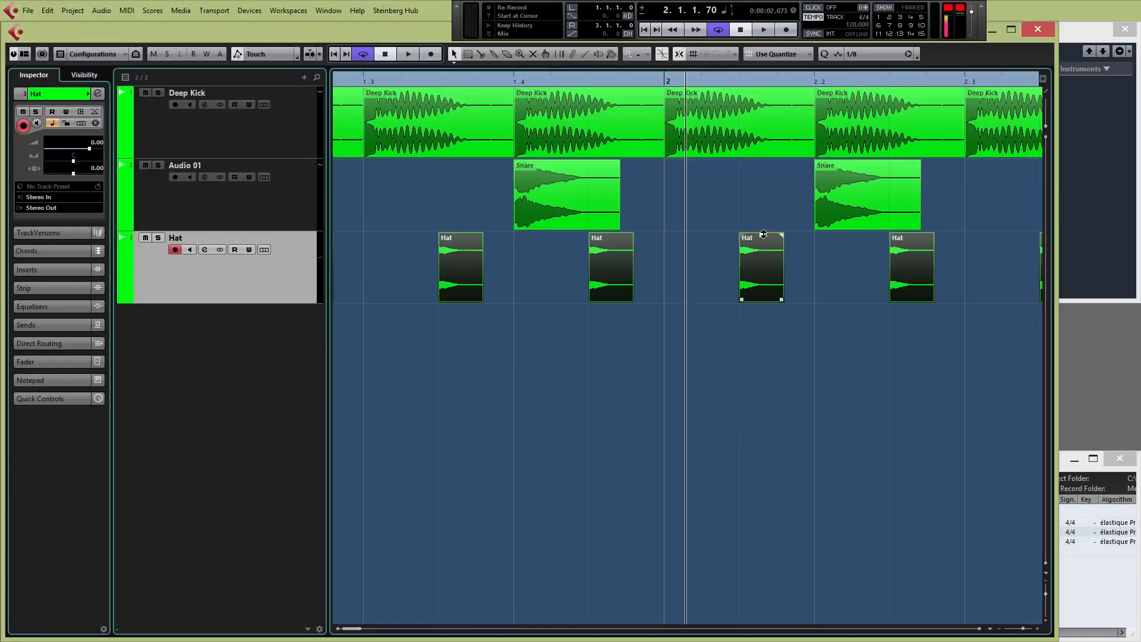
drag(763, 235, 762, 138)
key(space)
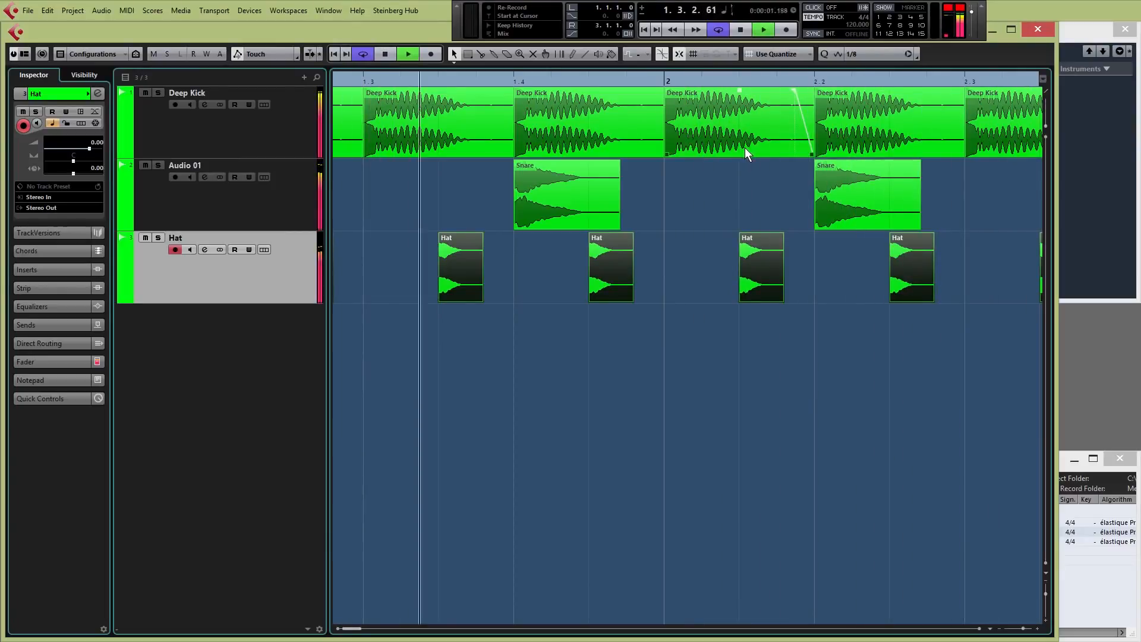
key(space)
Step: Try a fade-in on the start of the Snare event at 1.4 and play it back
click(568, 191)
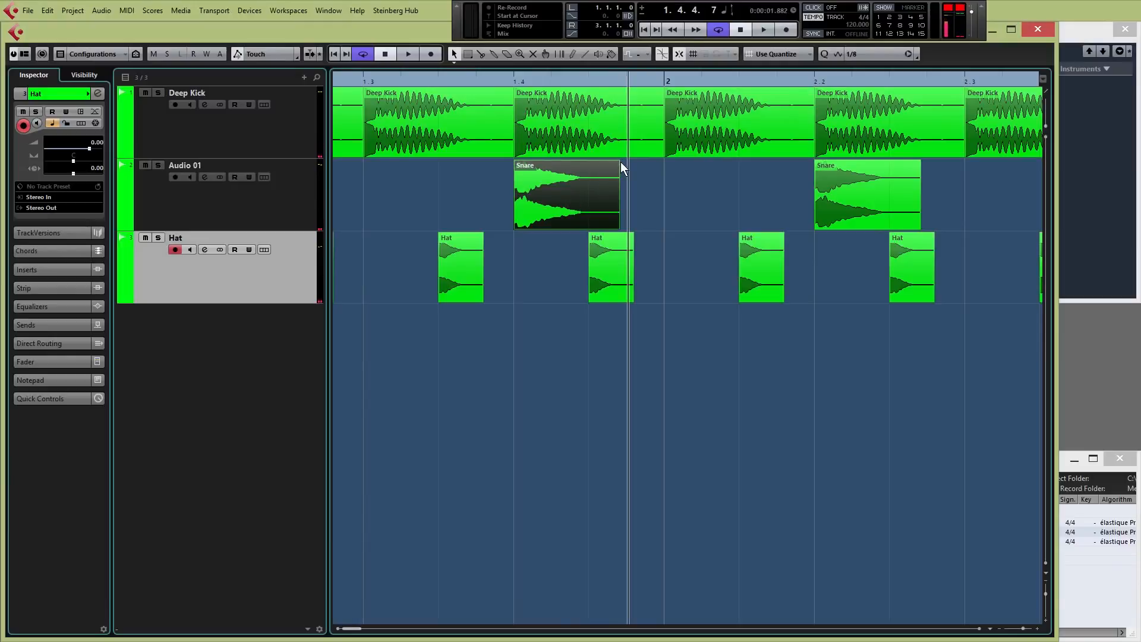
mouse_move(620, 161)
mouse_down()
mouse_move(565, 167)
mouse_move(619, 163)
mouse_up()
drag(516, 163, 553, 167)
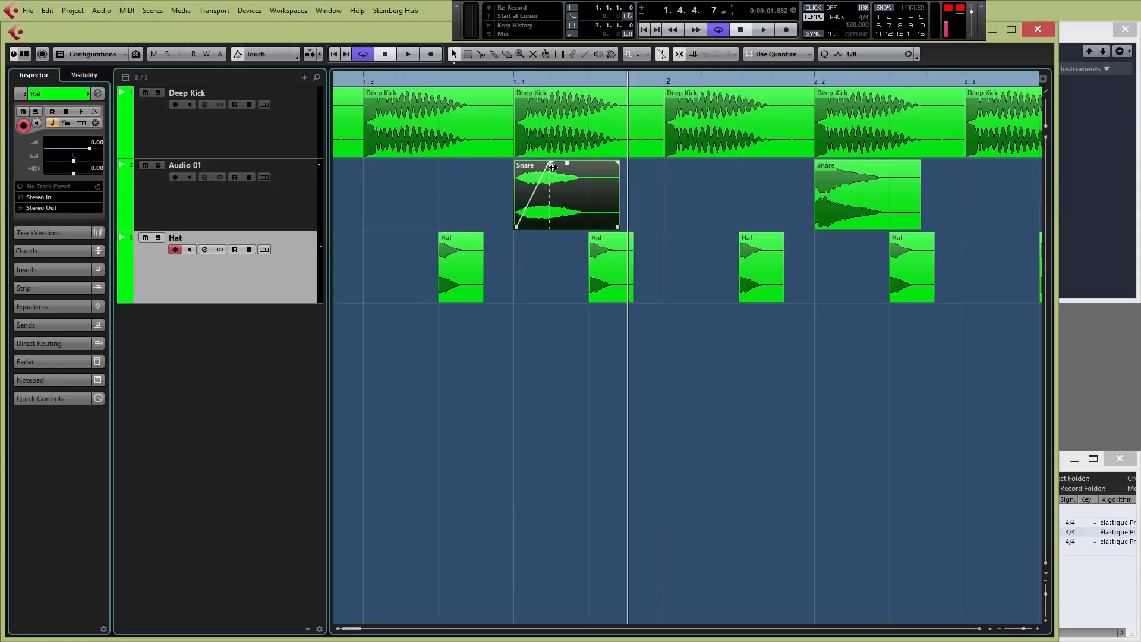
key(space)
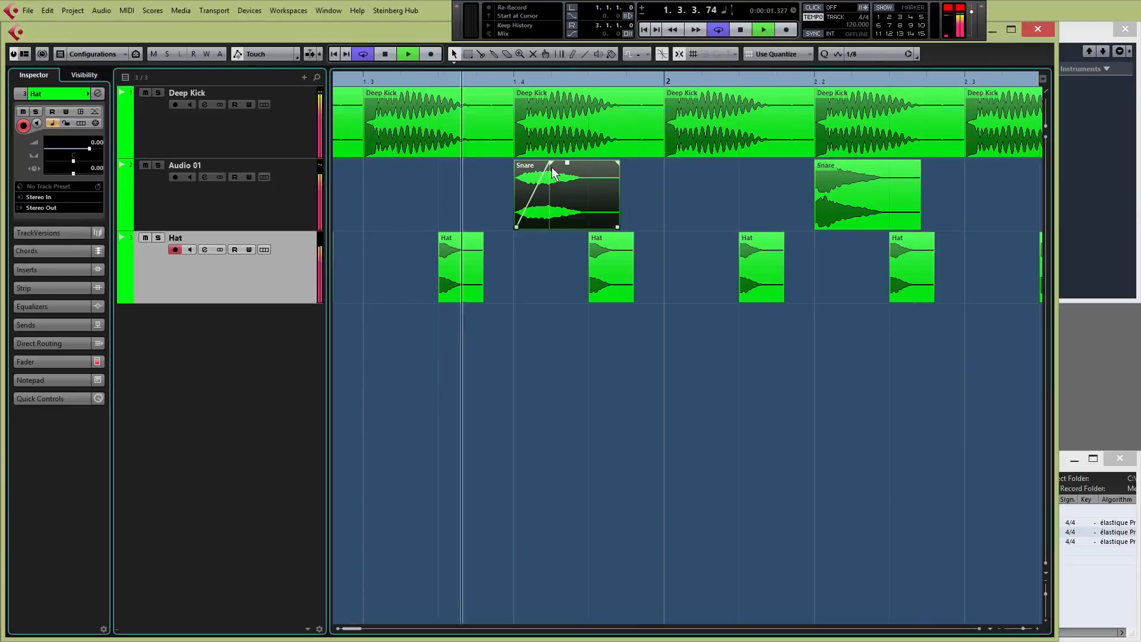
key(space)
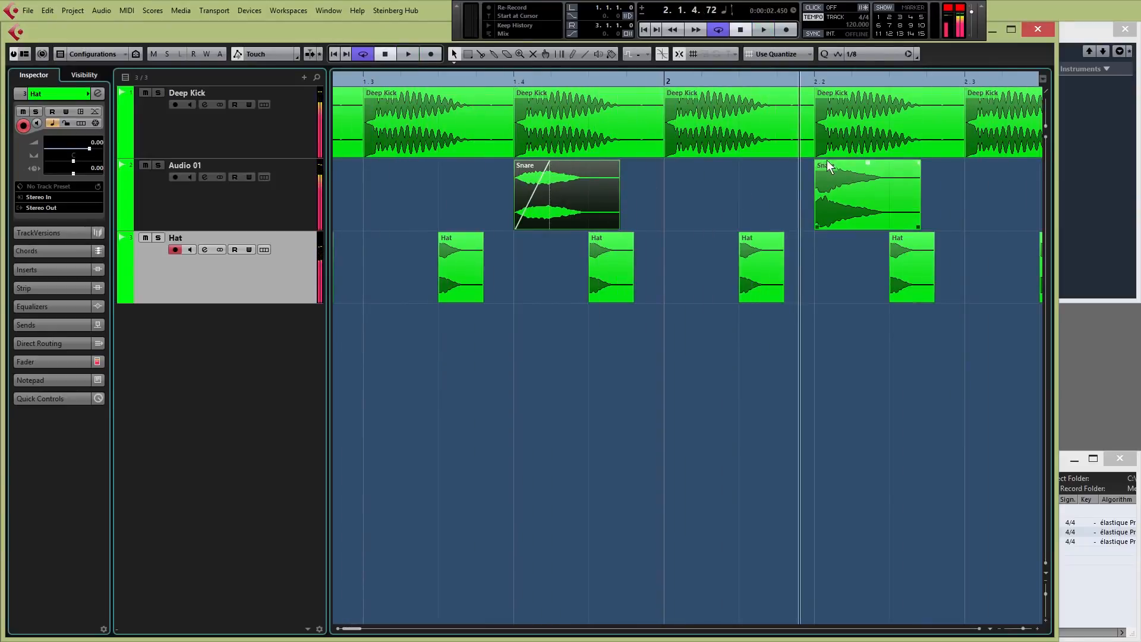
Step: Try a short fade-in on the Snare event at 2.2 and play from just before 1.4
drag(817, 162, 841, 166)
click(488, 80)
key(space)
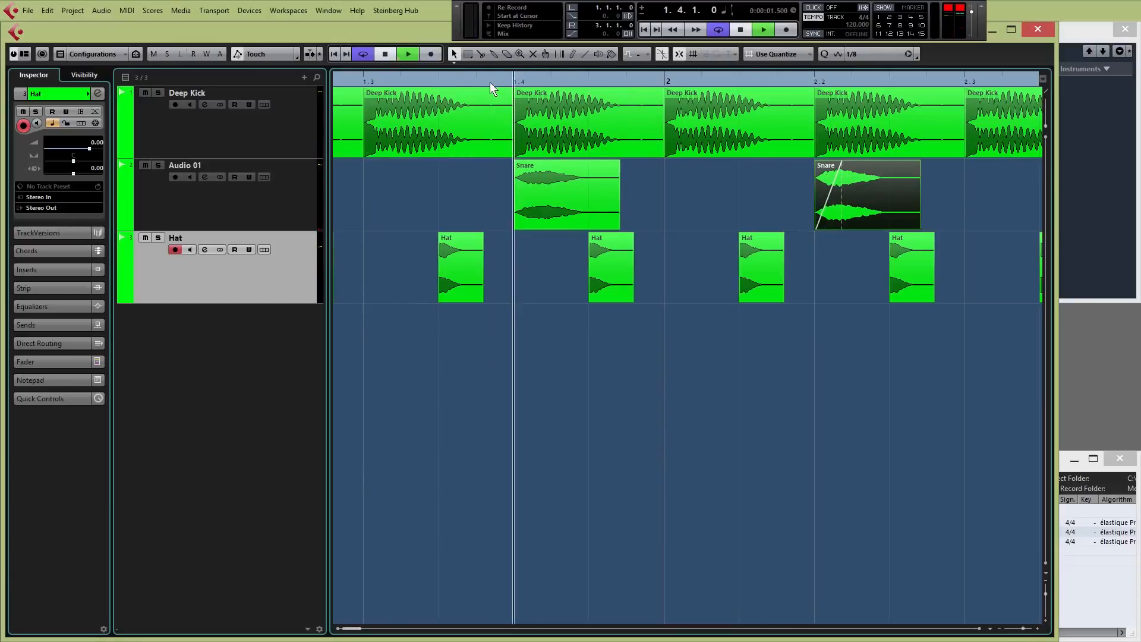
key(space)
Step: Undo the fade and volume edits on the Snare events at 1.4 and 2.2, keeping the raised volume on the Hat events
key(ctrl+z)
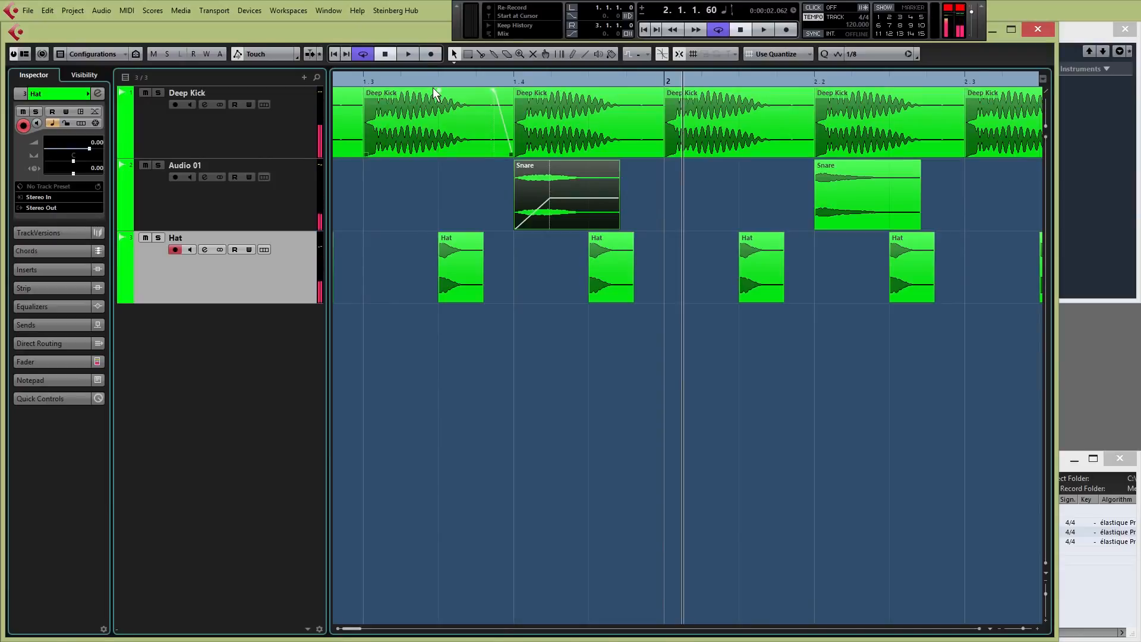
key(ctrl+z)
key(ctrl+z)
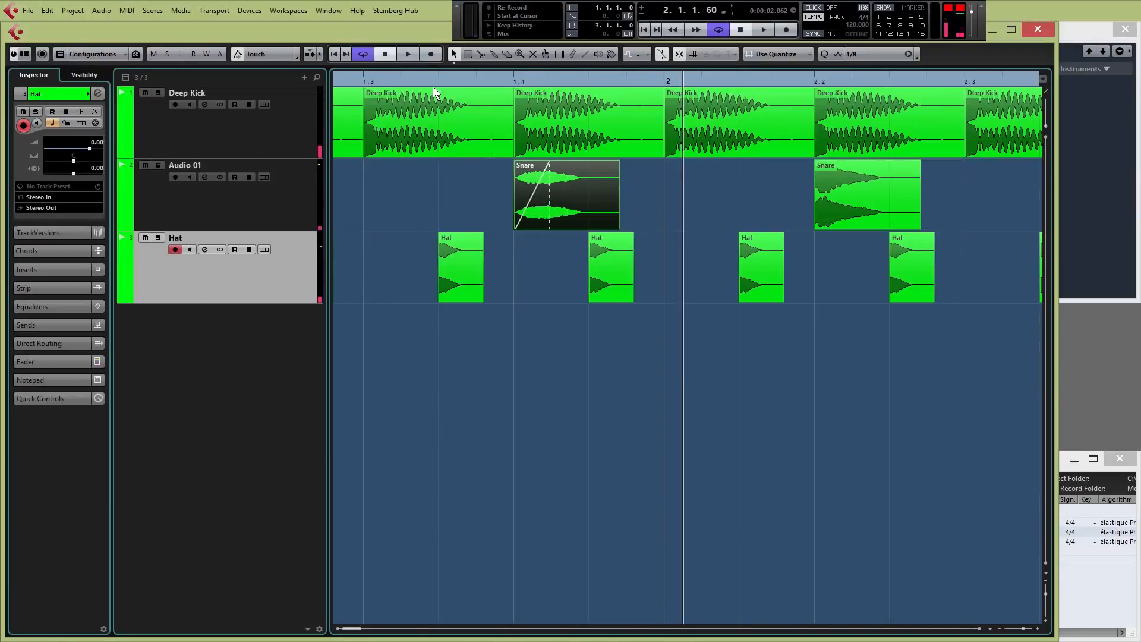
key(ctrl+z)
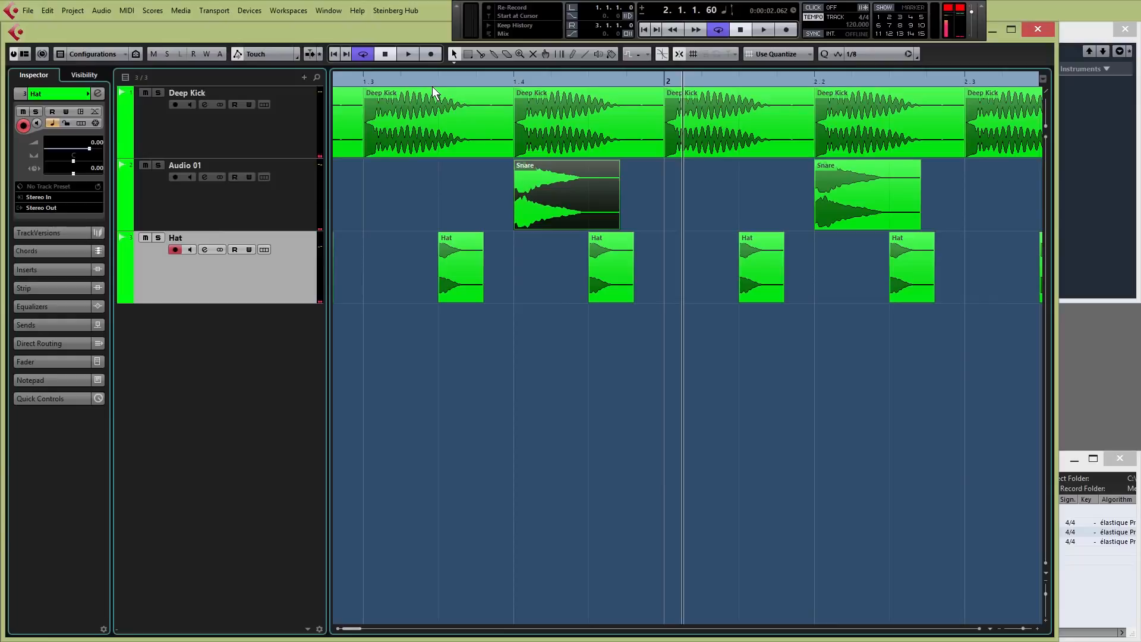
key(ctrl+z)
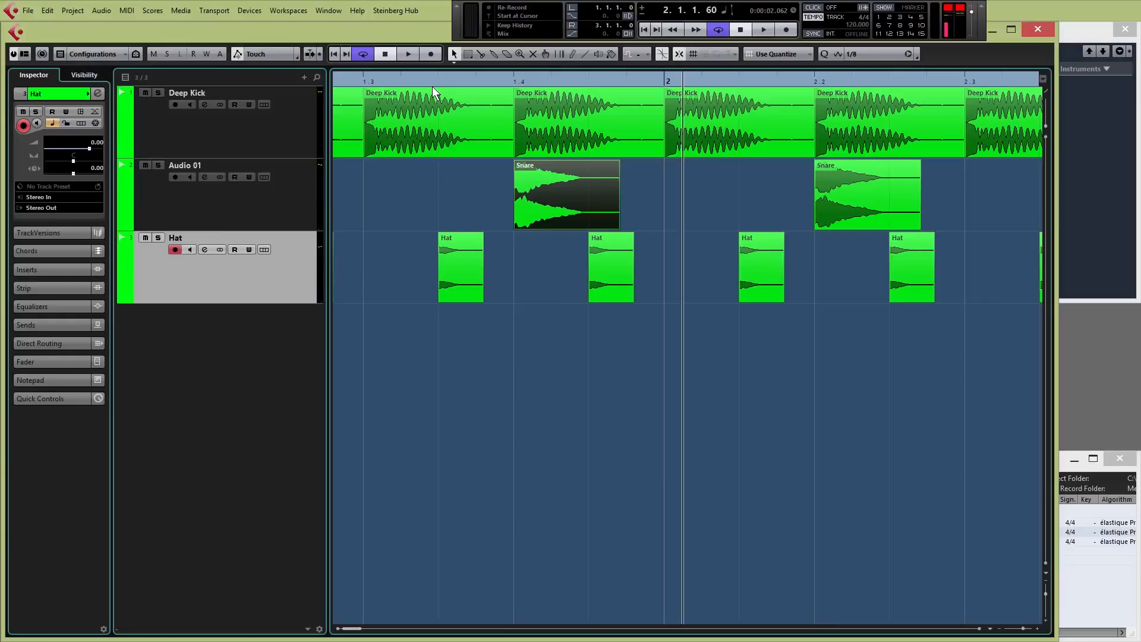
key(ctrl+z)
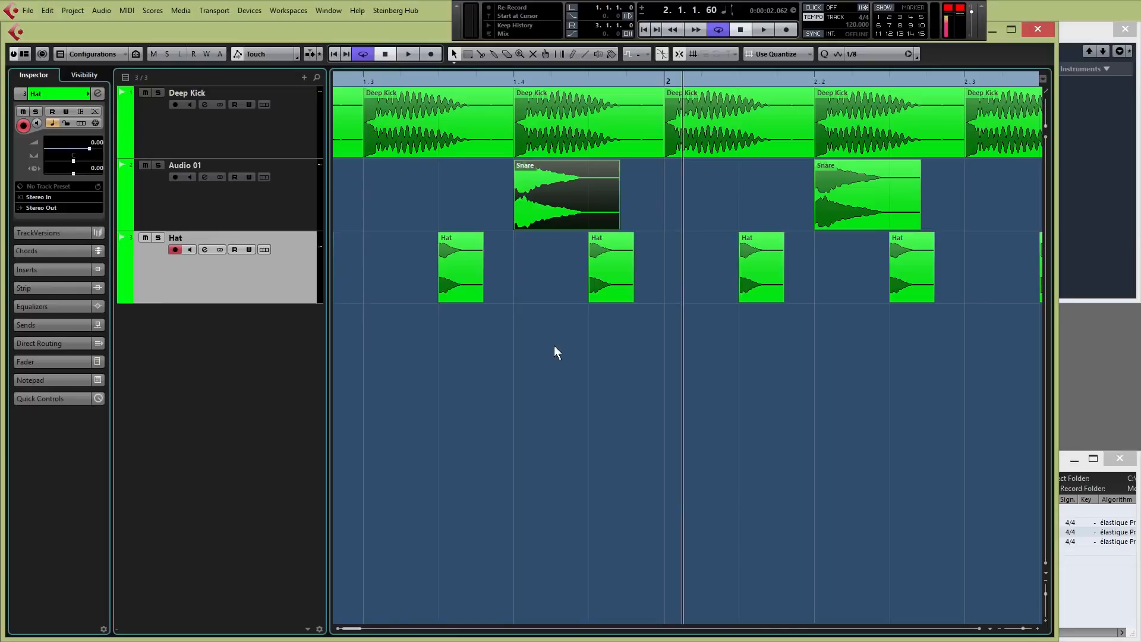
Step: Rename the Audio 01 channel to Snare in the MixConsole and close the mixer
key(F3)
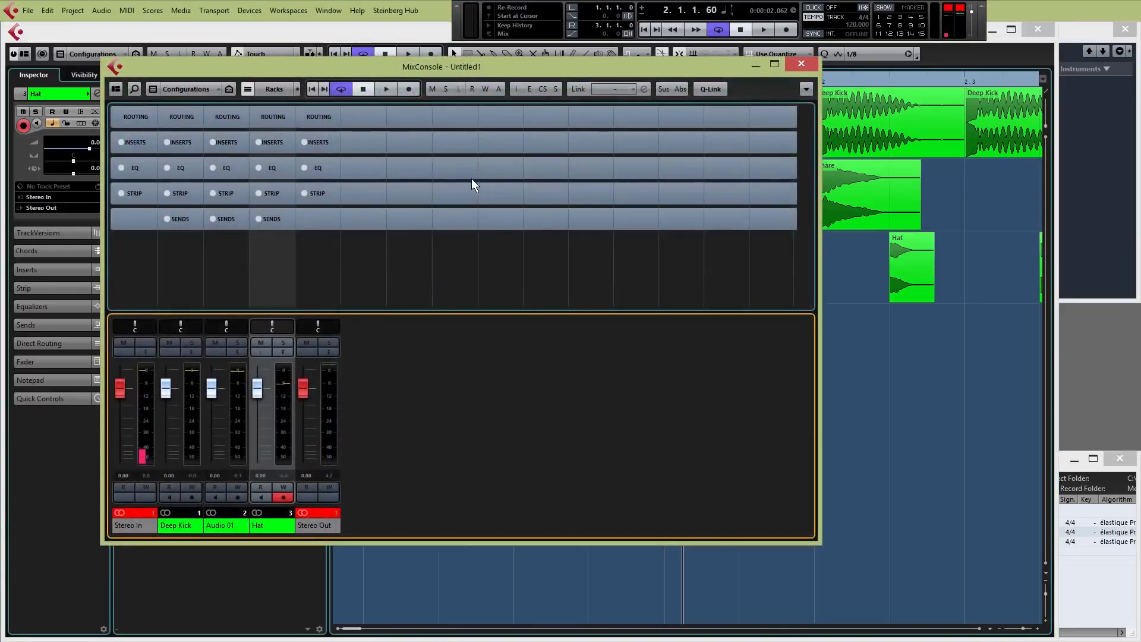
drag(466, 64, 688, 104)
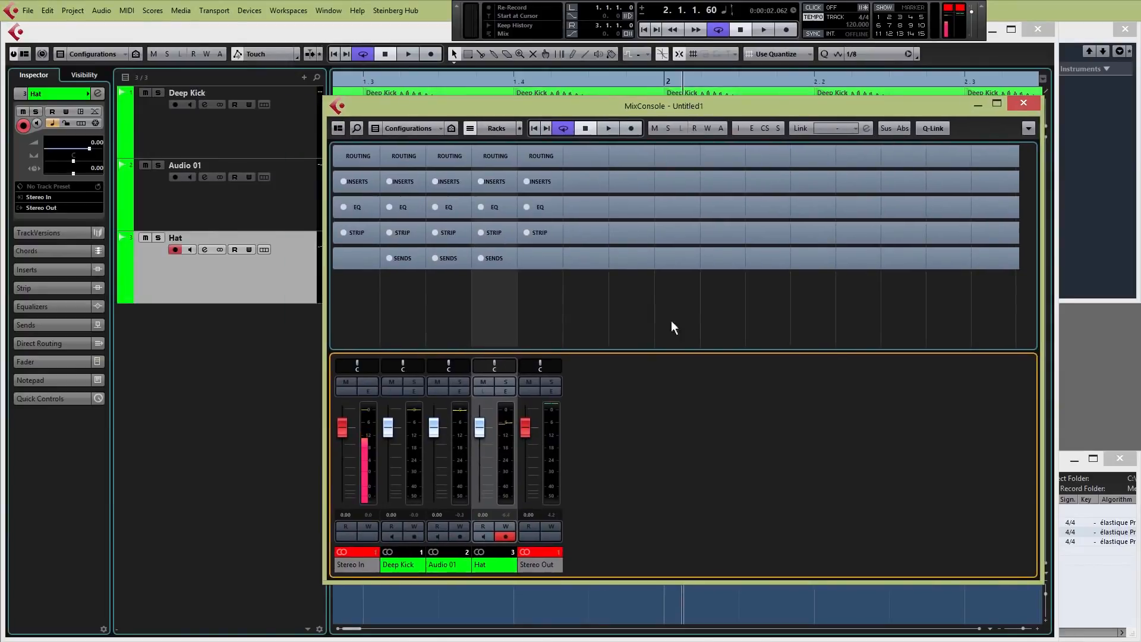
click(447, 565)
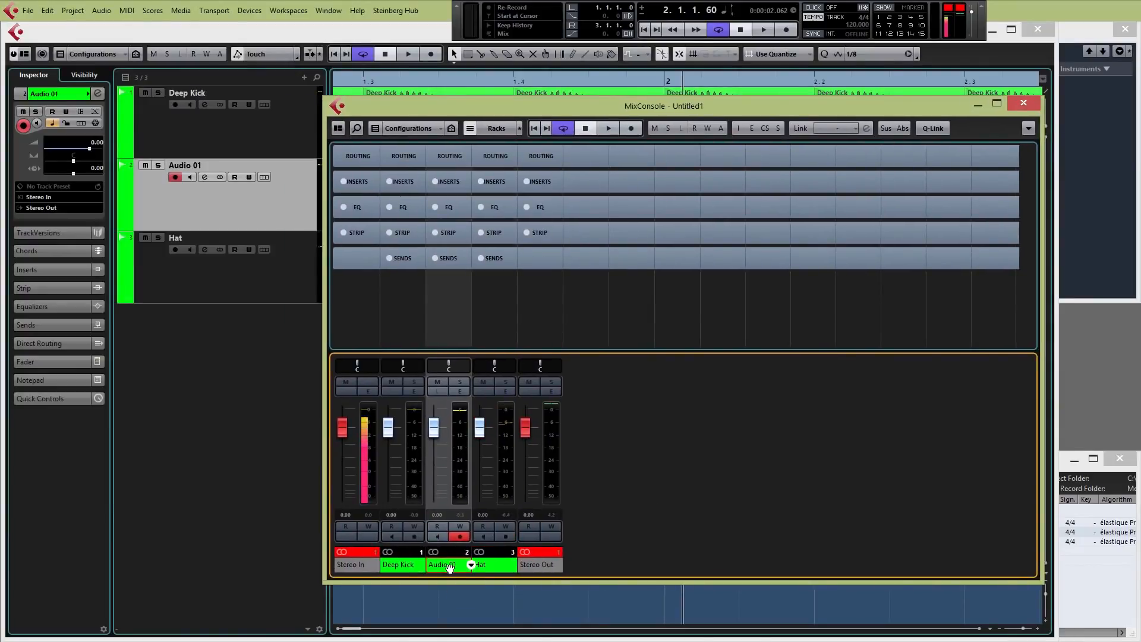
double_click(447, 565)
text(Snare)
key(Return)
key(F3)
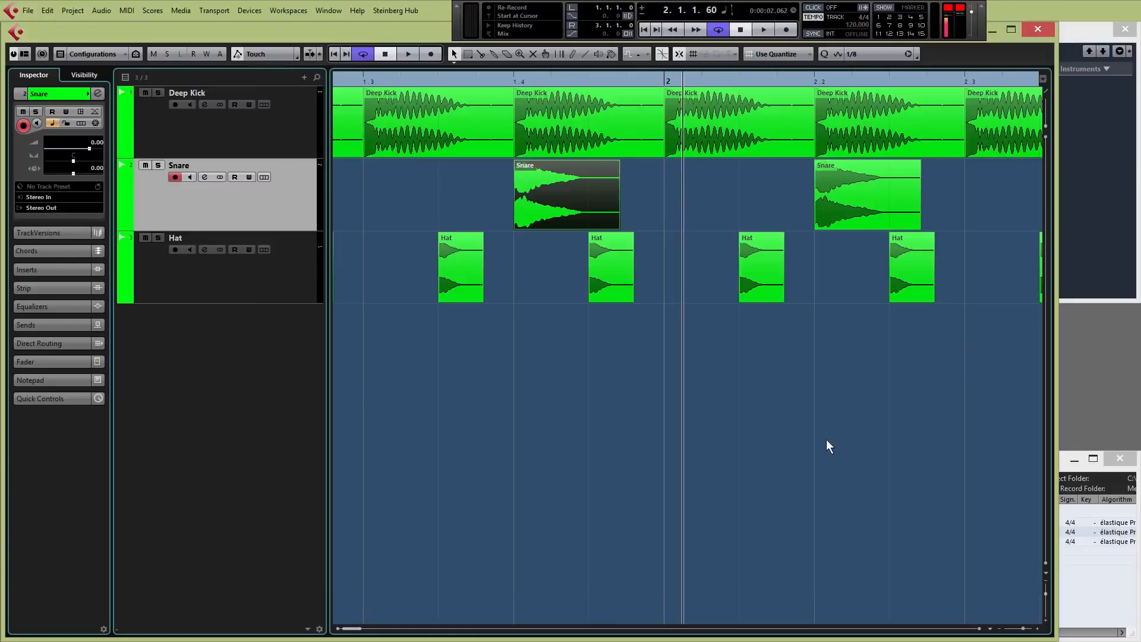
Step: Rename the Hat track to hats01 in the track list
double_click(175, 238)
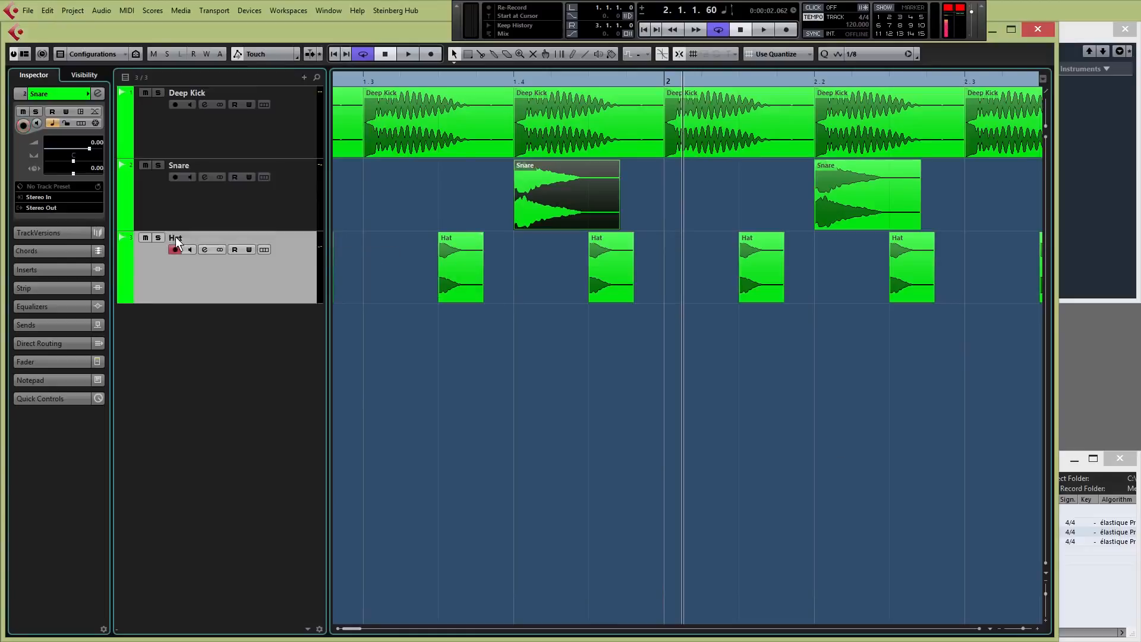
text(hats01)
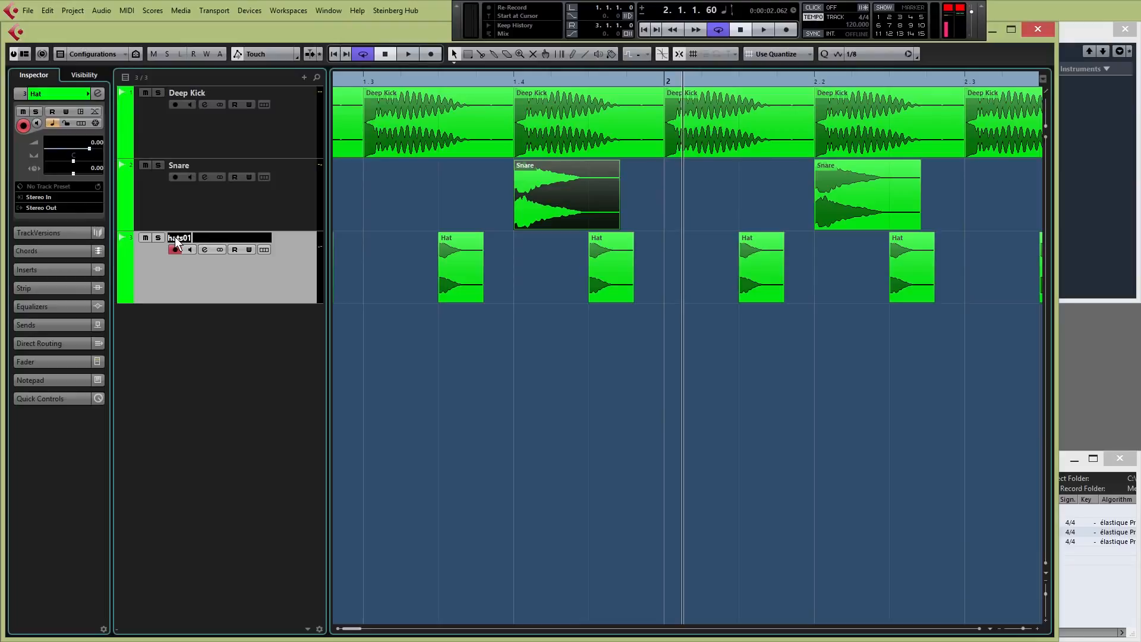
key(Return)
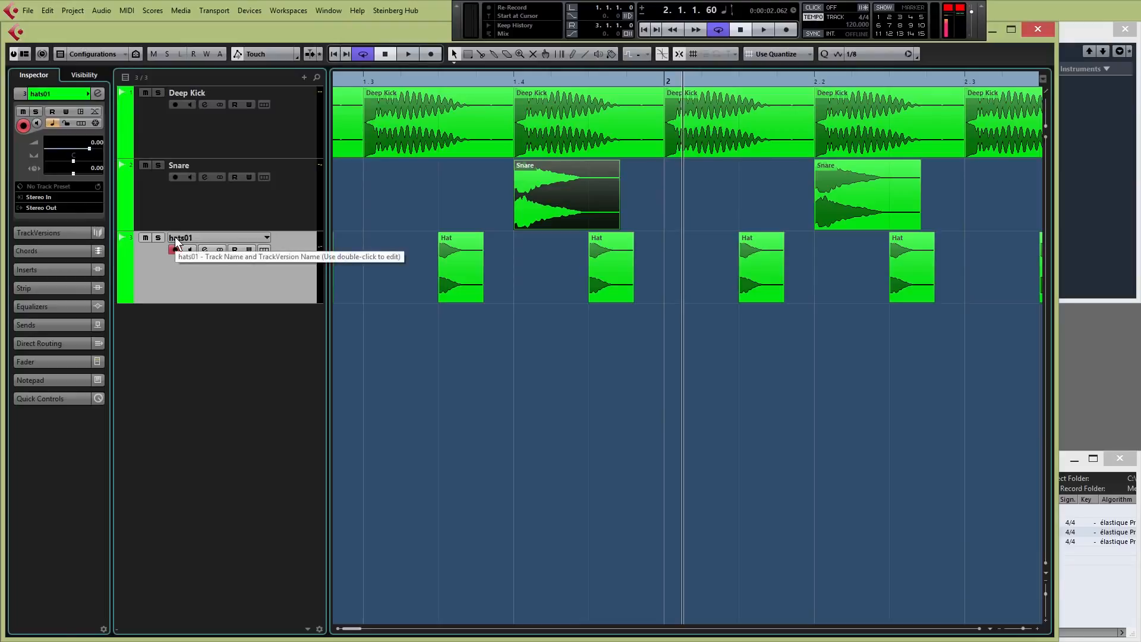
Step: Reopen the MixConsole and lower the hats01 channel fader to -0.46 dB while the loop plays
key(F3)
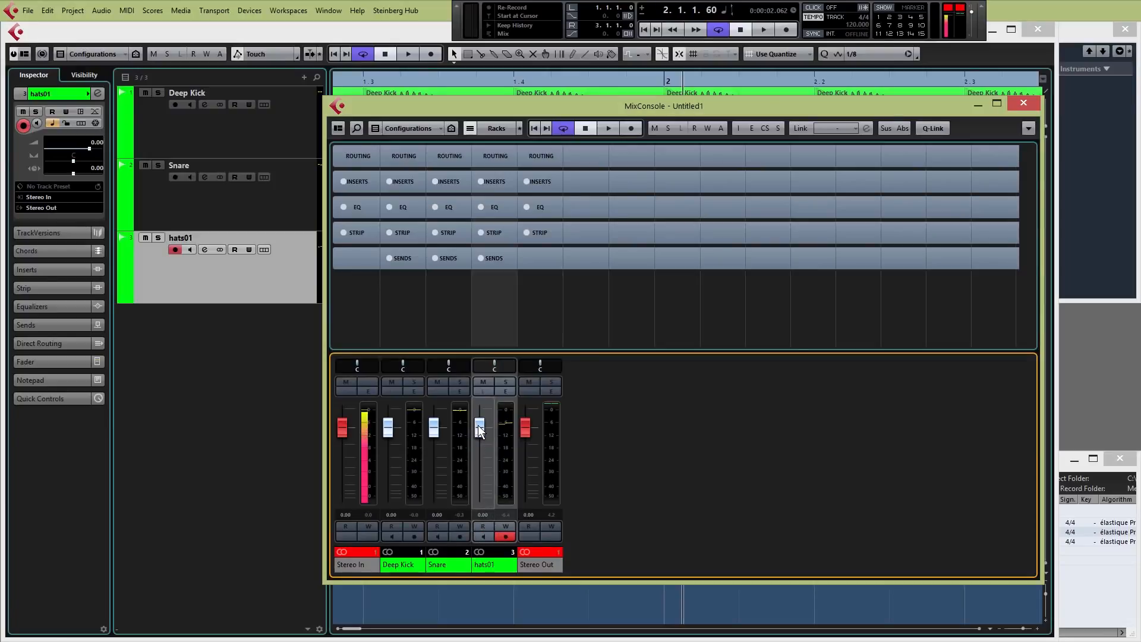
key(space)
mouse_move(480, 432)
mouse_down()
mouse_move(484, 501)
mouse_move(479, 427)
mouse_up()
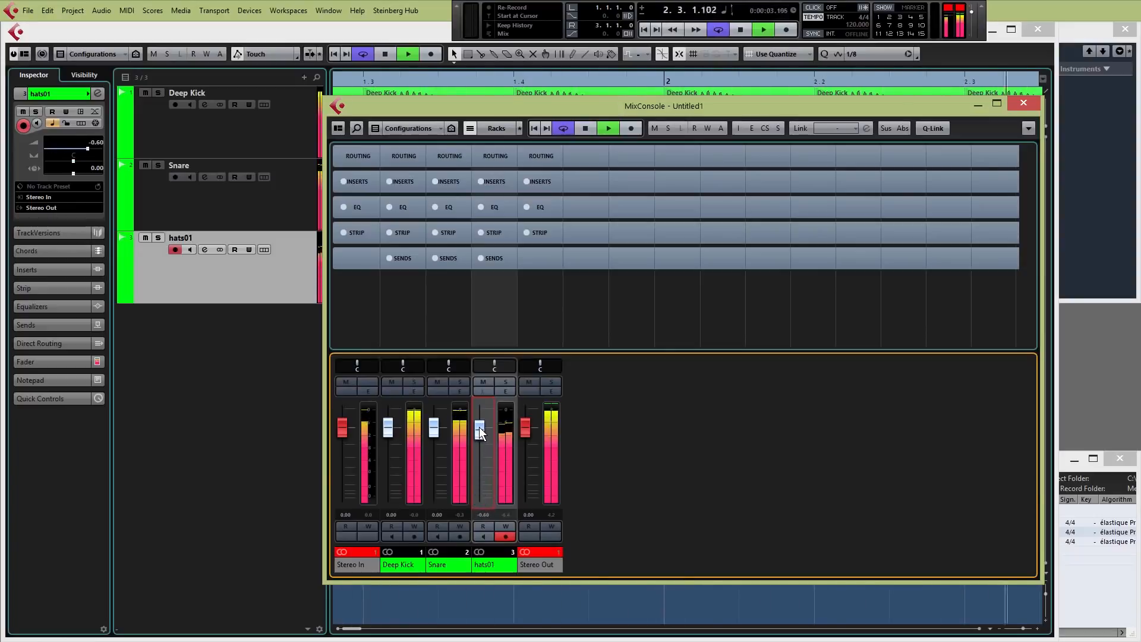
key(space)
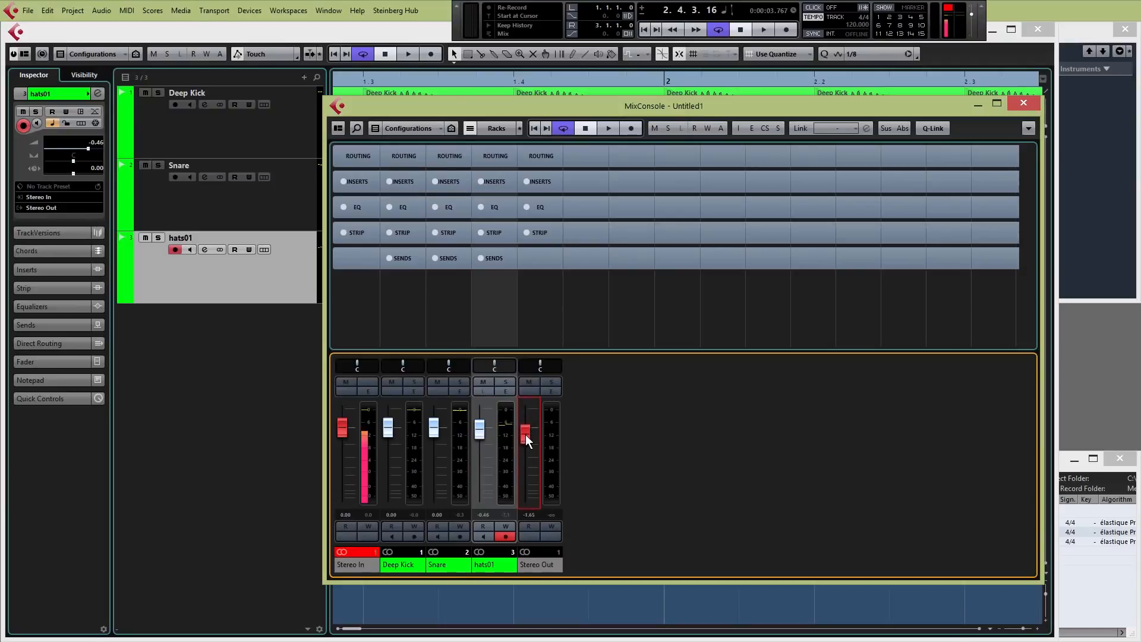
Step: Lower the Stereo Out fader to about -5.15 dB, checking the level with loop playback
drag(525, 432, 528, 445)
key(space)
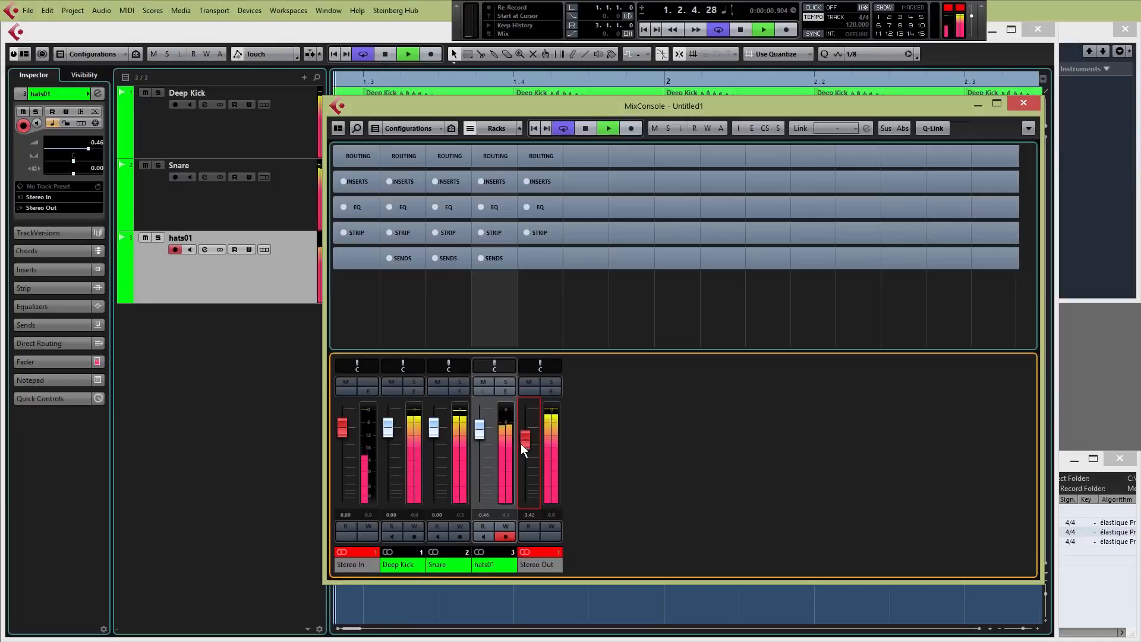
drag(520, 444, 527, 444)
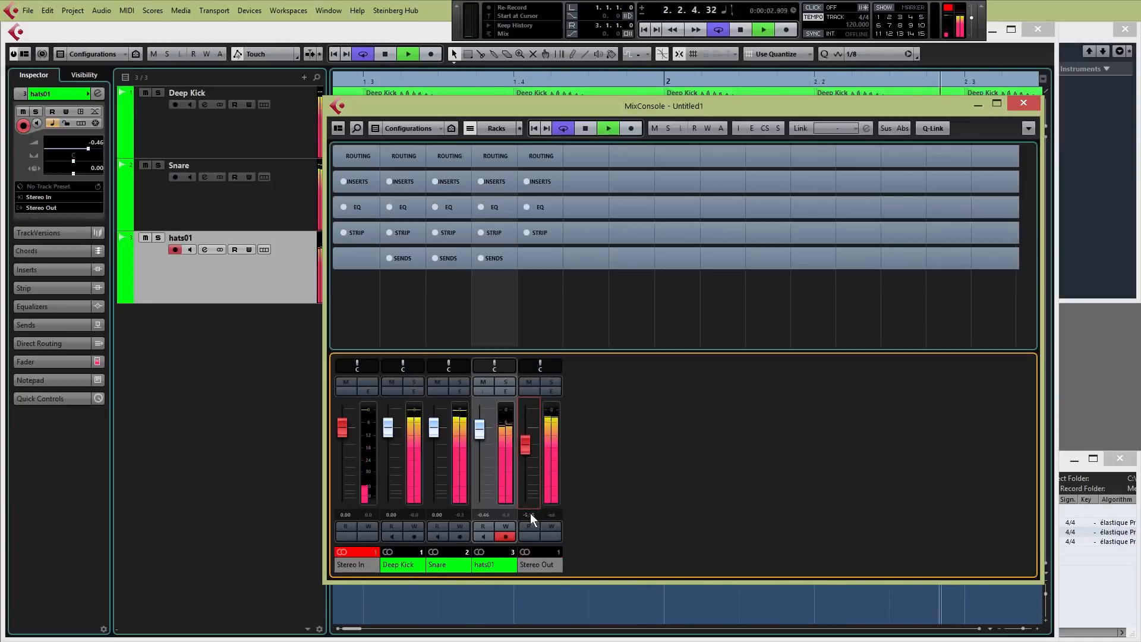
click(544, 564)
key(space)
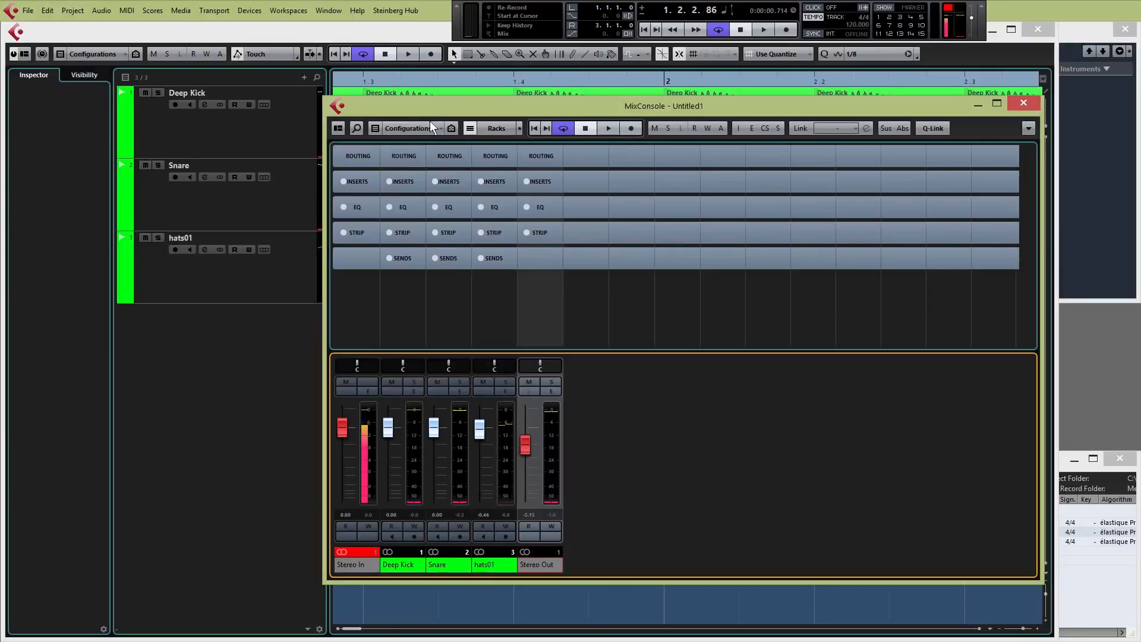
Step: Hide the MixConsole racks, show them again, and reposition the mixer window over the project
click(472, 129)
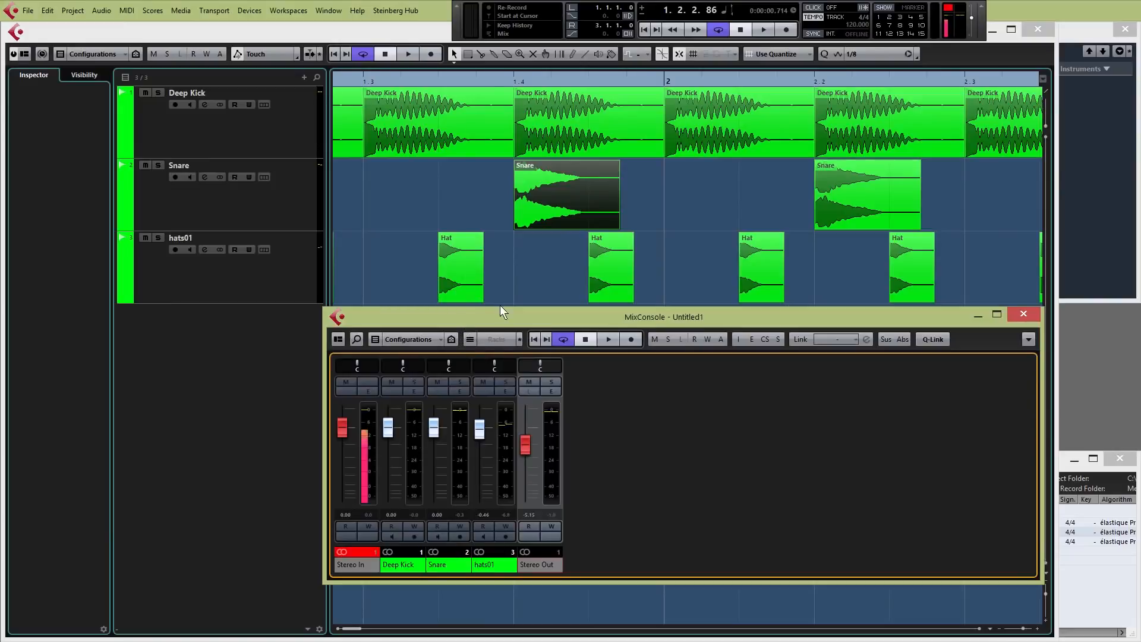
drag(498, 316, 417, 173)
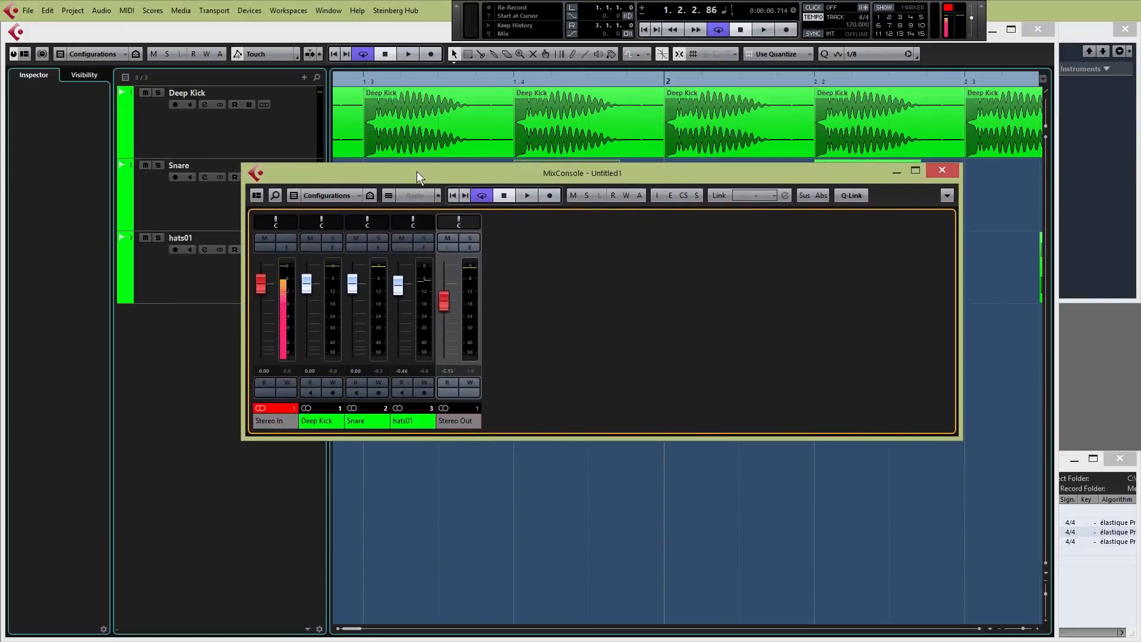
click(388, 195)
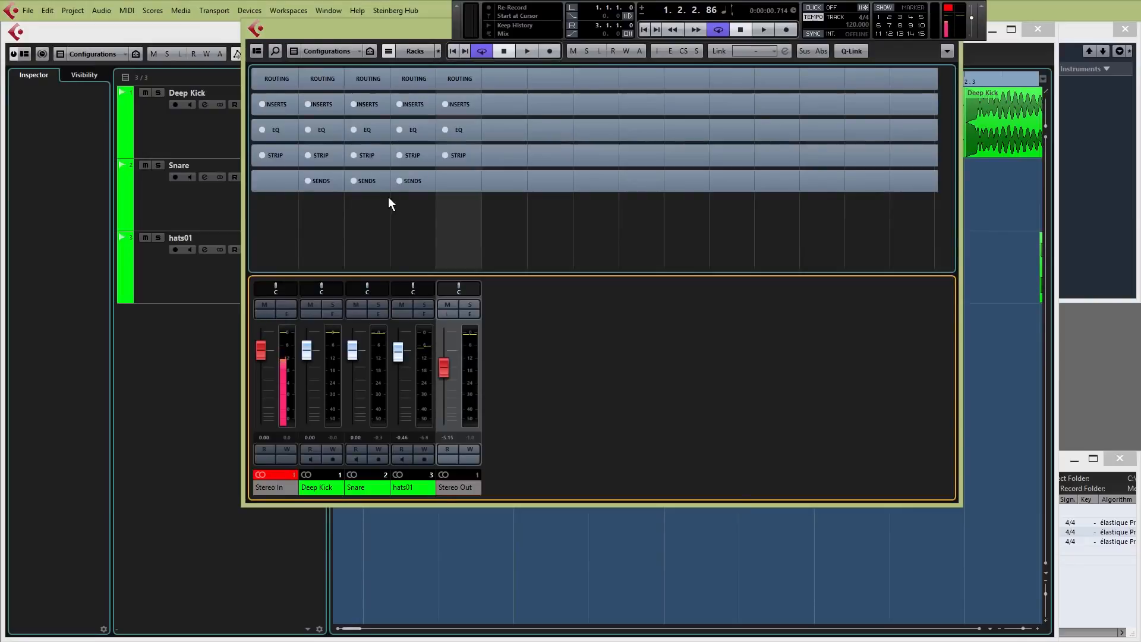
drag(428, 33, 414, 76)
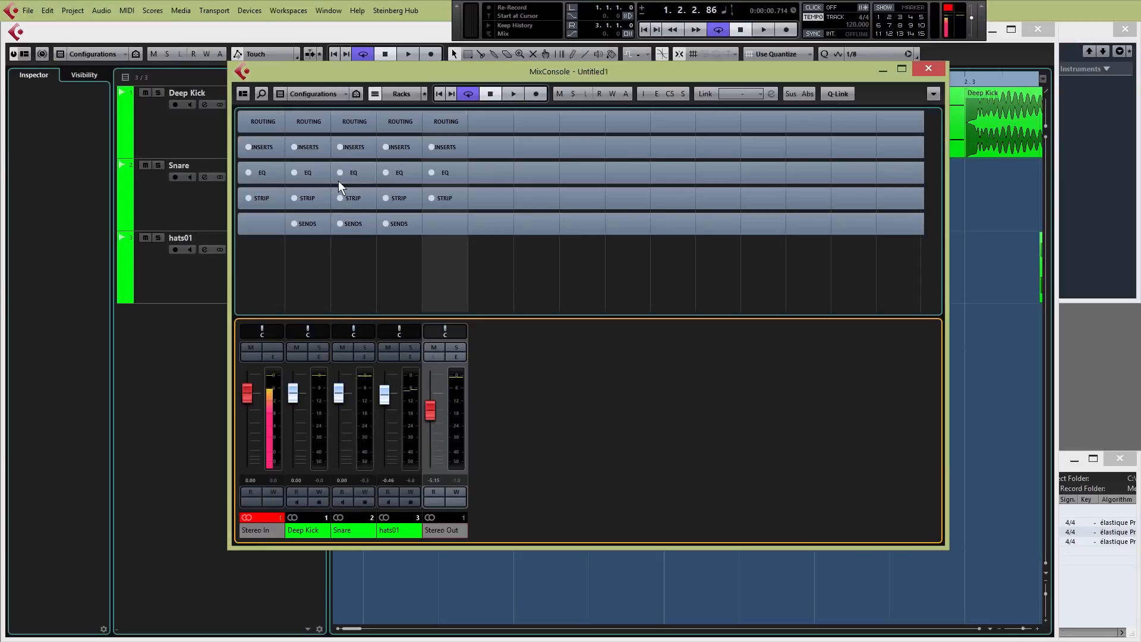
Step: Insert the RoomWorks reverb in the Snare channel's first insert slot
click(349, 148)
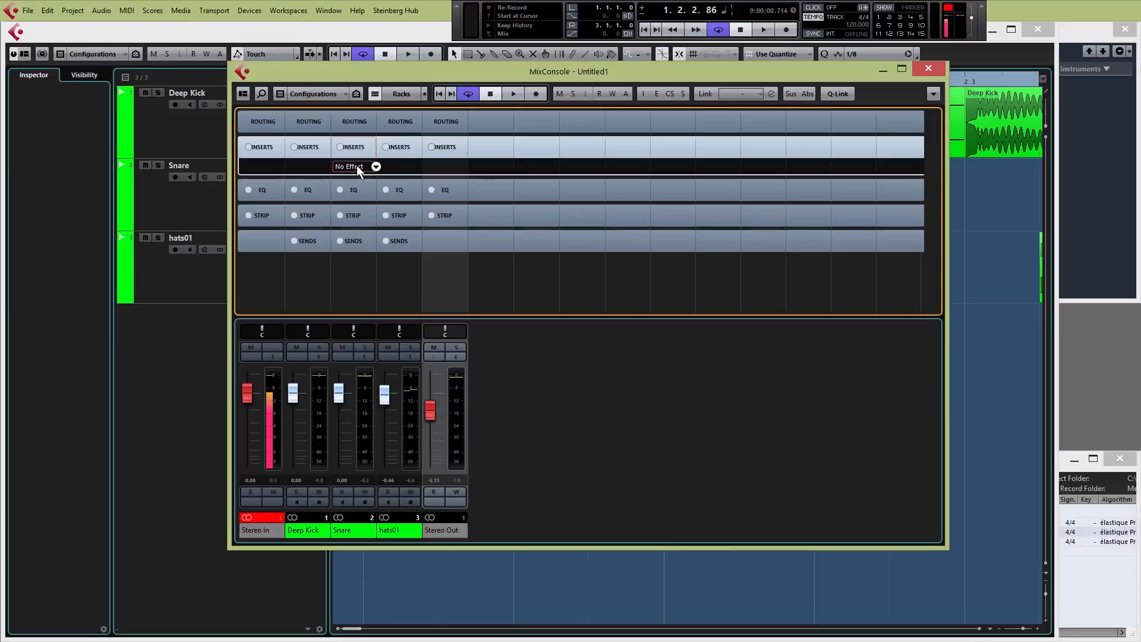
click(357, 167)
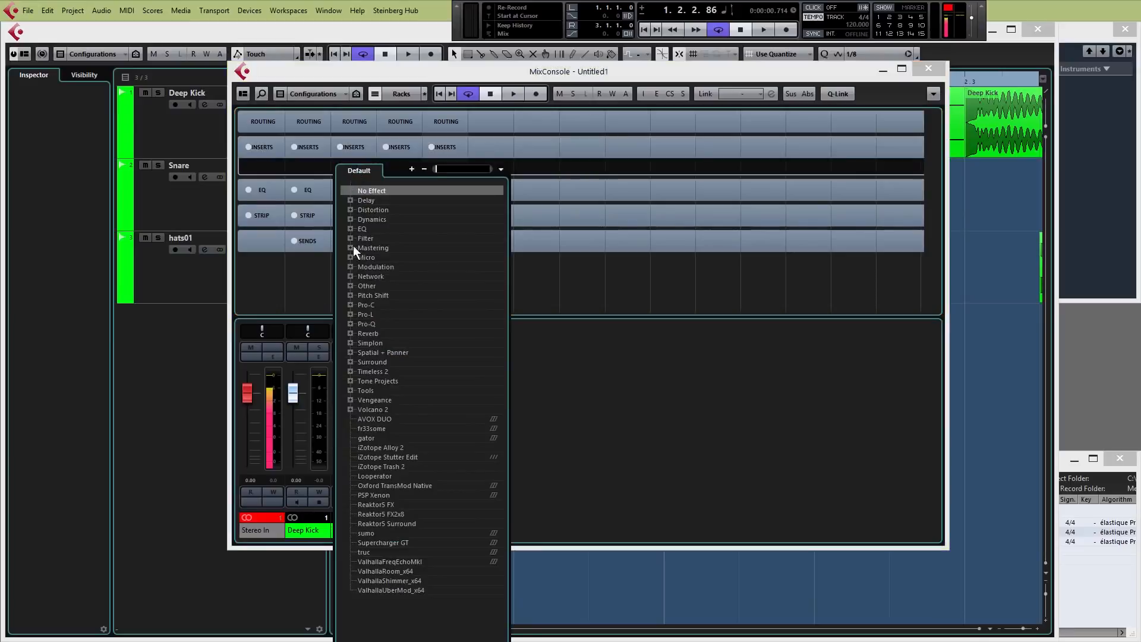
click(350, 334)
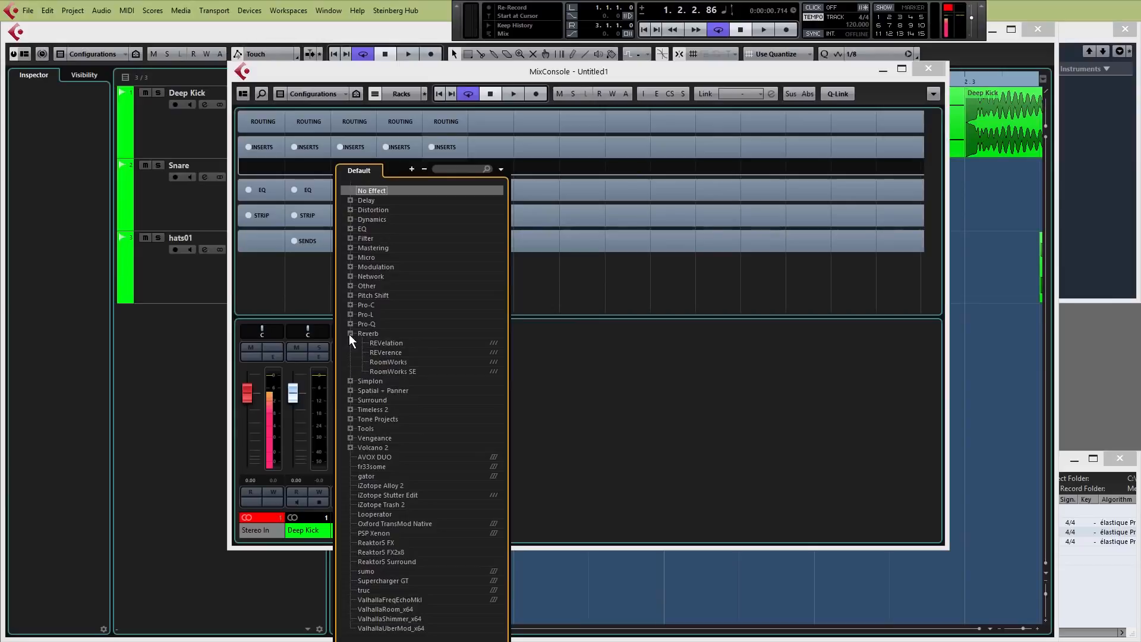
click(378, 362)
click(378, 362)
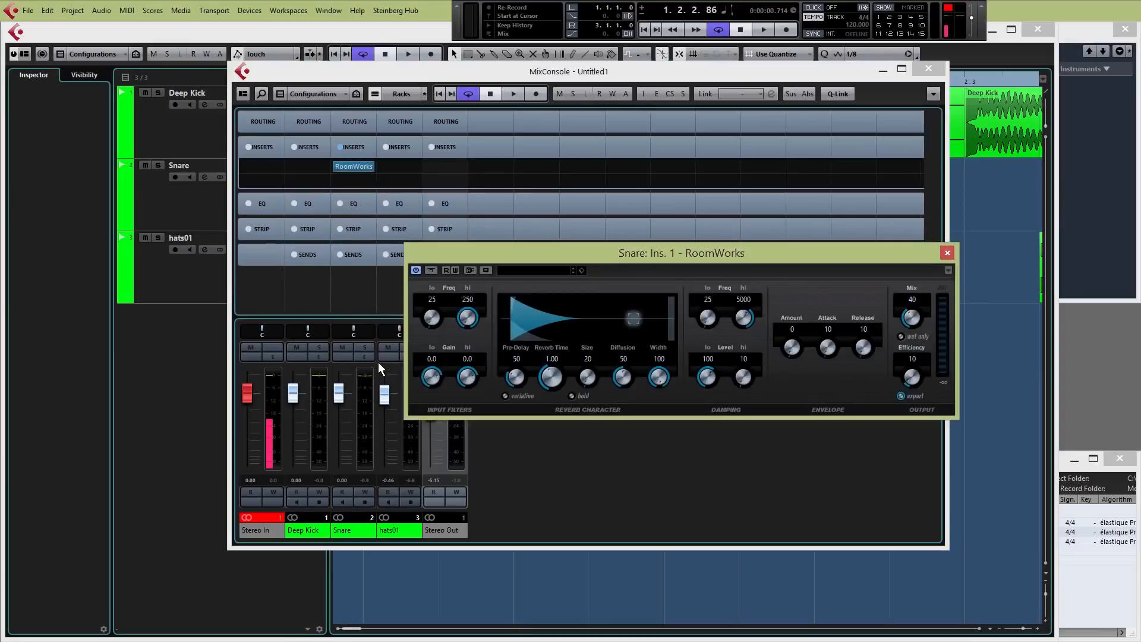
Step: Load the Drums Long Snare preset in RoomWorks and play back the loop
click(551, 270)
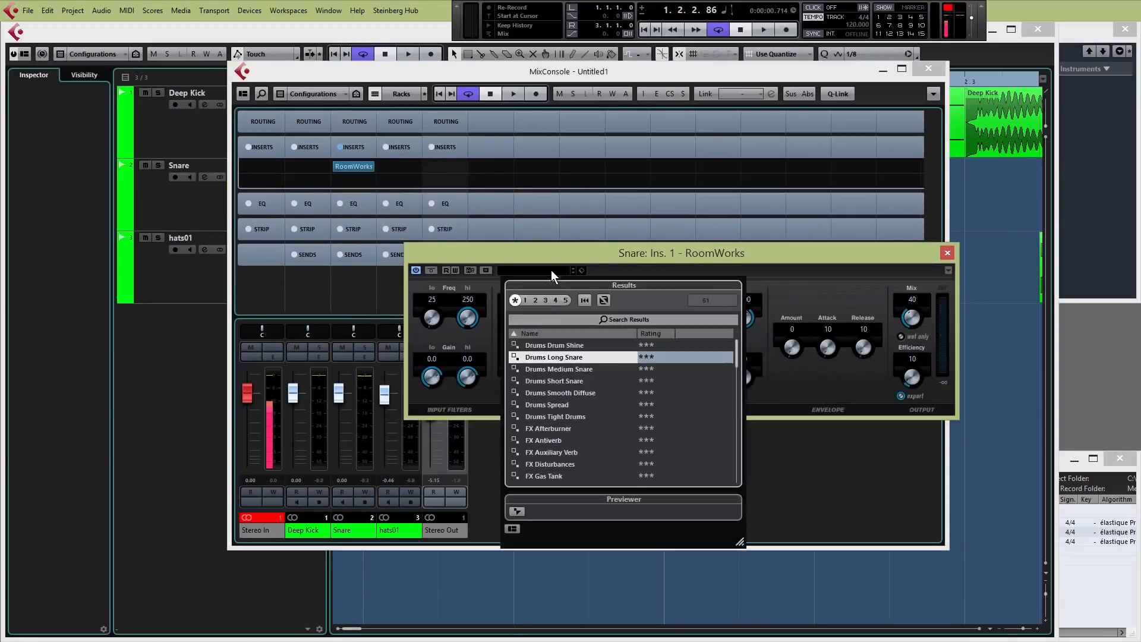
double_click(549, 357)
drag(618, 253, 601, 235)
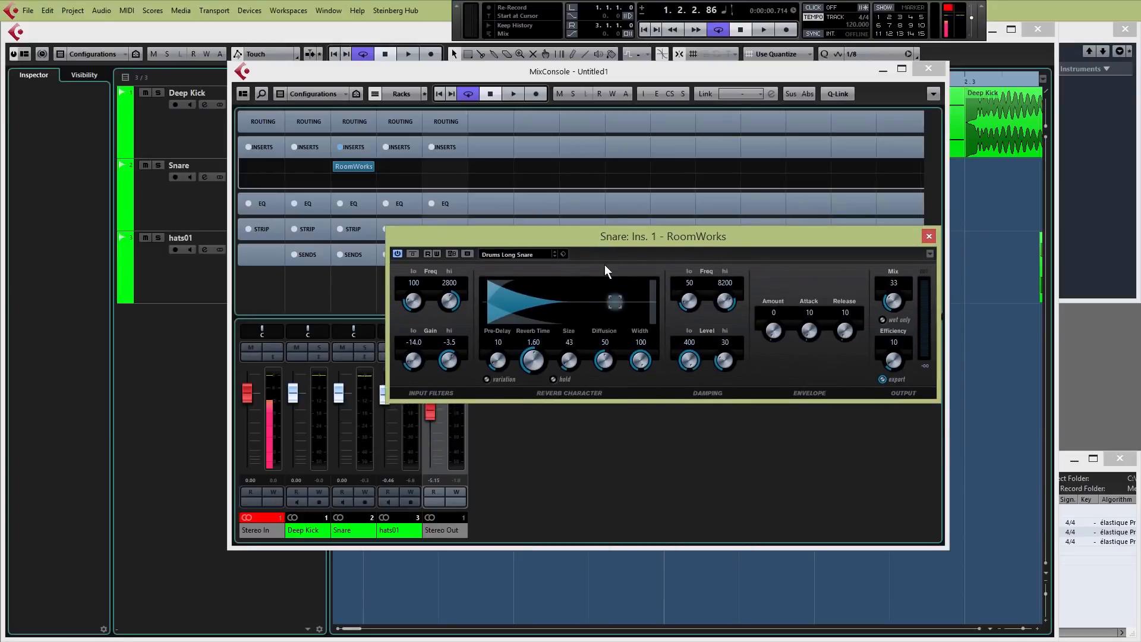
key(space)
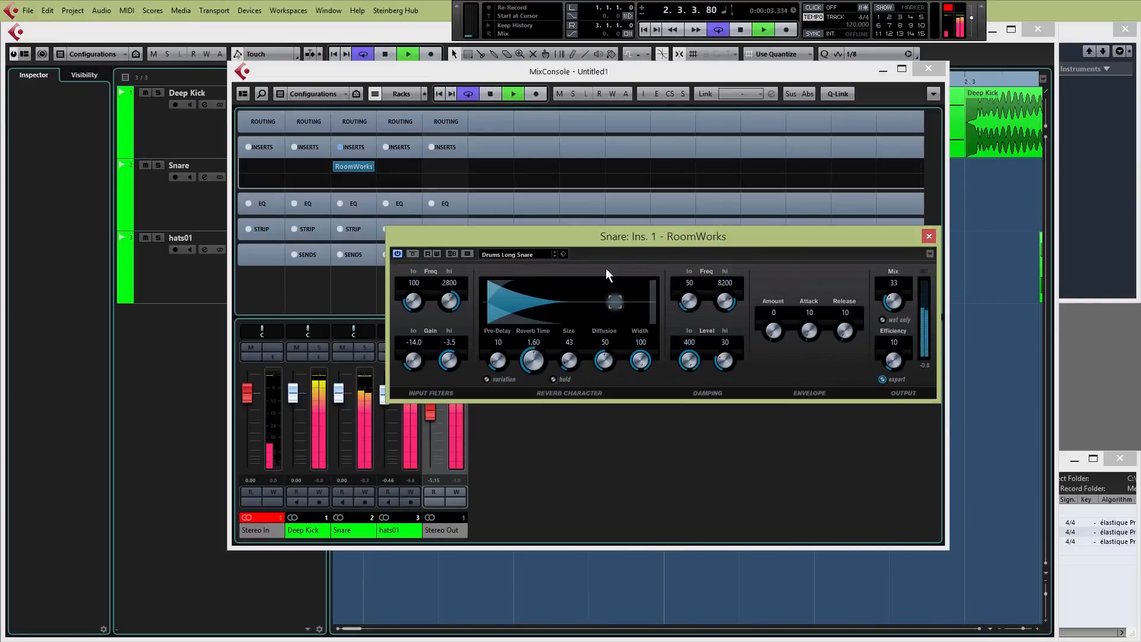
key(space)
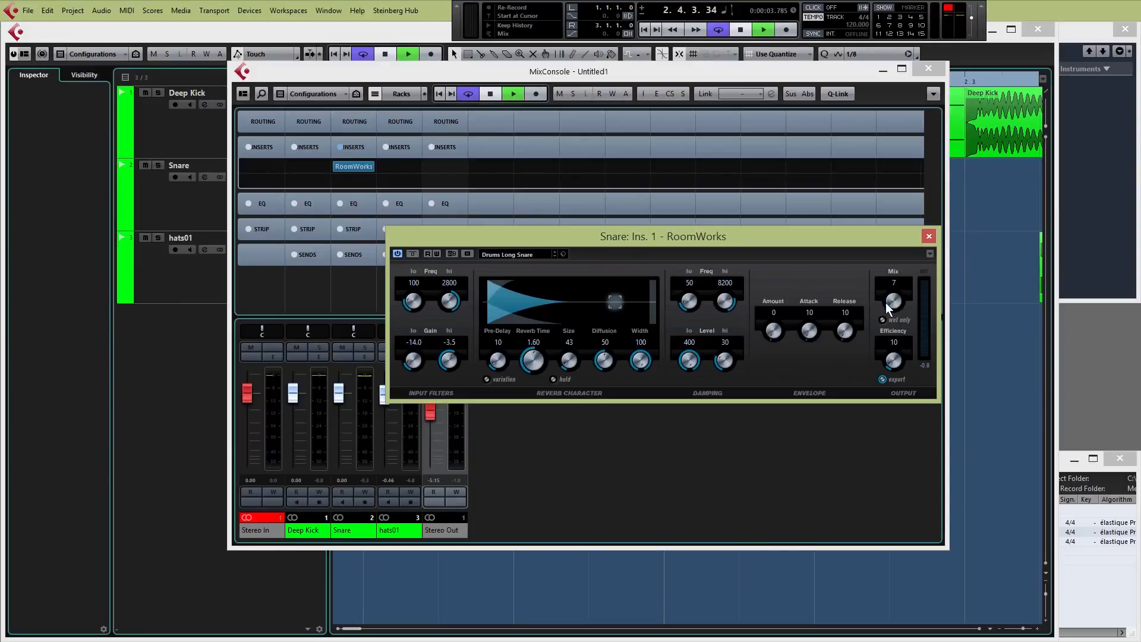
Step: Set the RoomWorks Mix to about 25 during playback and close the plug-in window
key(space)
drag(885, 302, 891, 276)
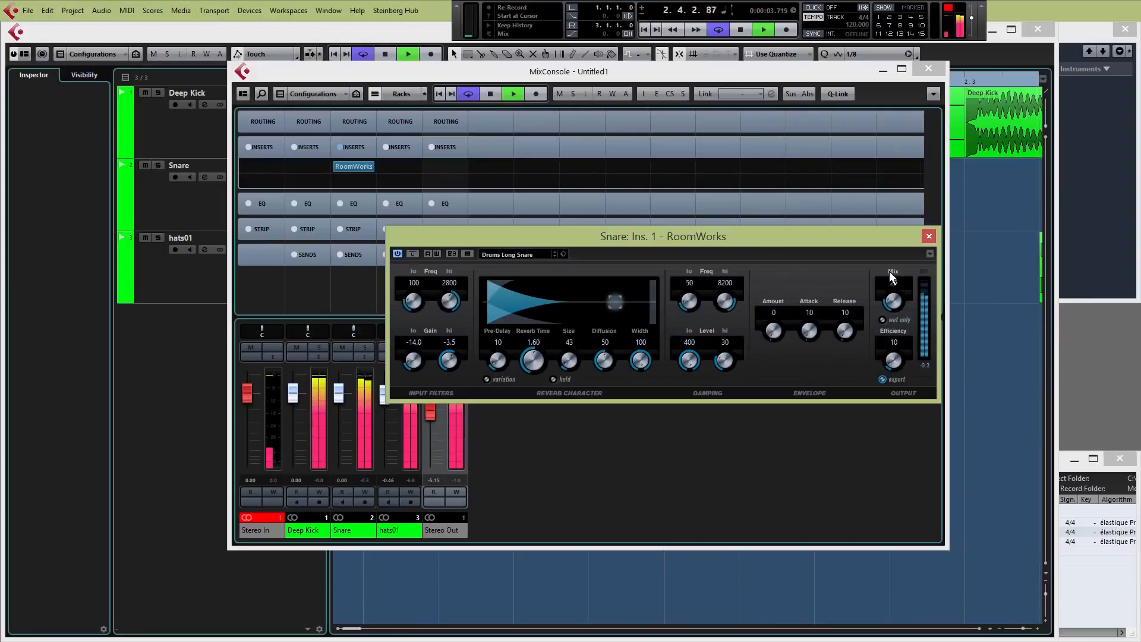
key(space)
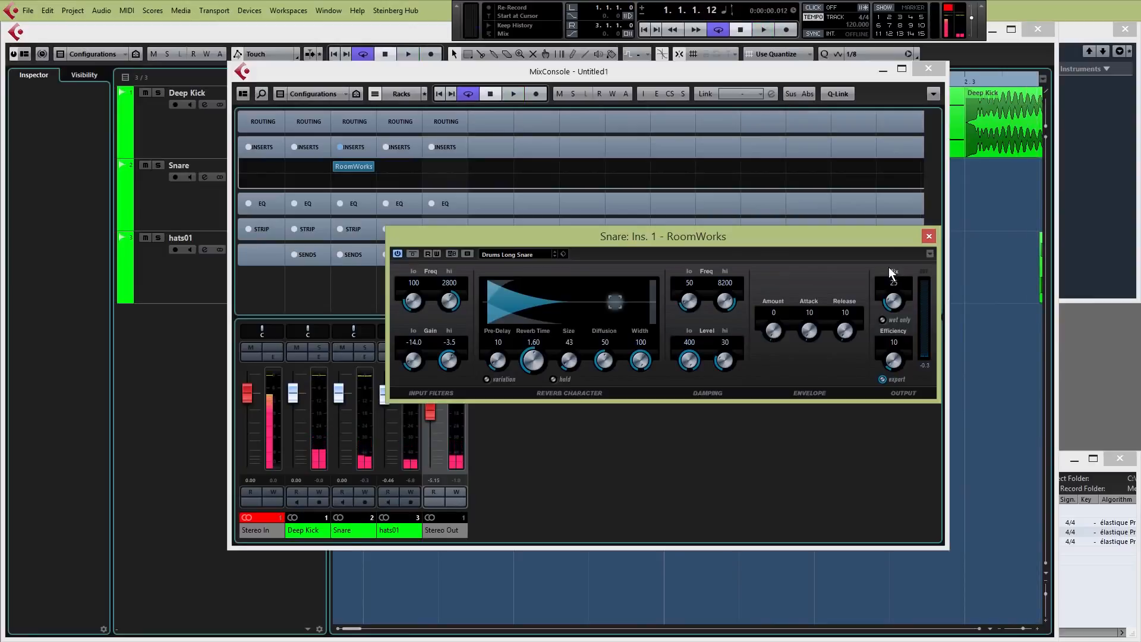
click(929, 236)
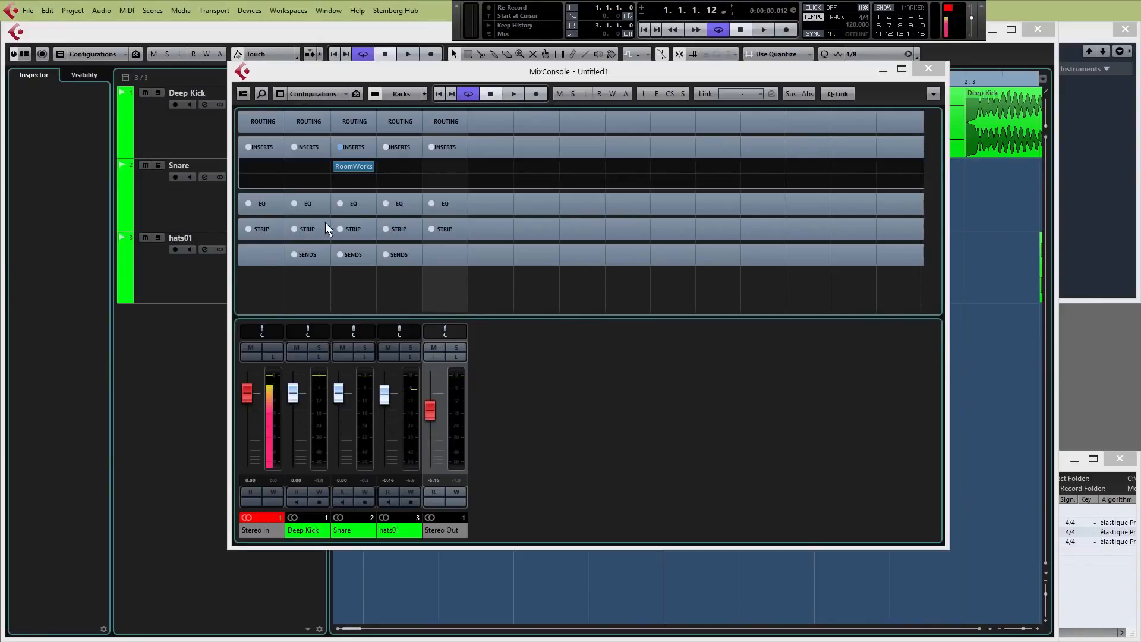
Step: Add EQ points to the Deep Kick channel, with band 2 at 560 Hz, and pull the curve down during playback
click(308, 205)
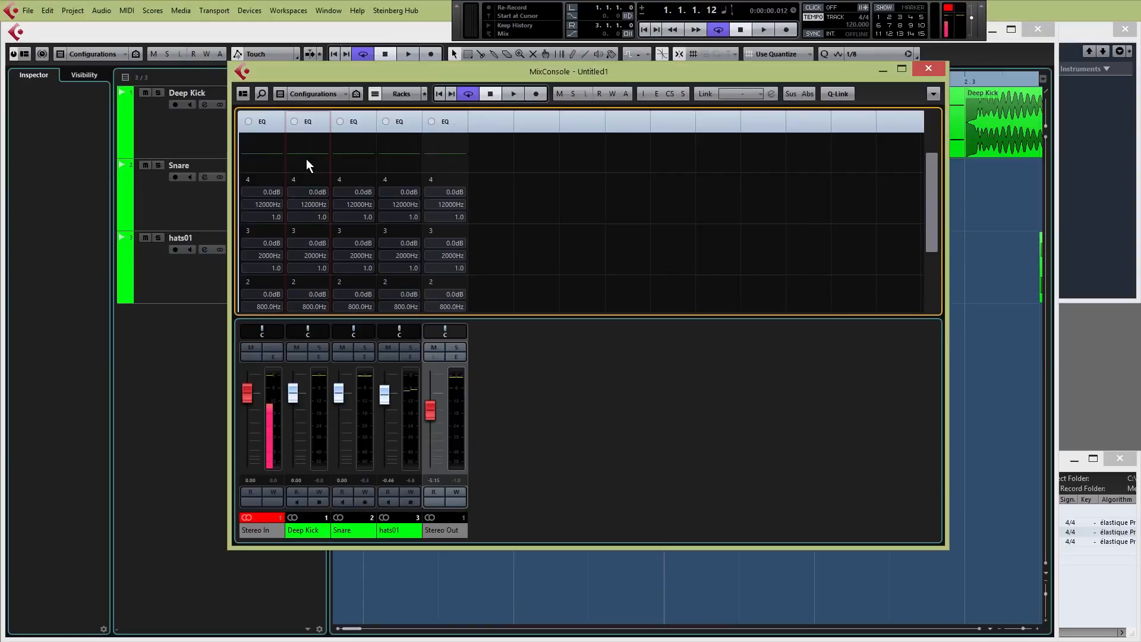
key(space)
click(307, 154)
click(306, 154)
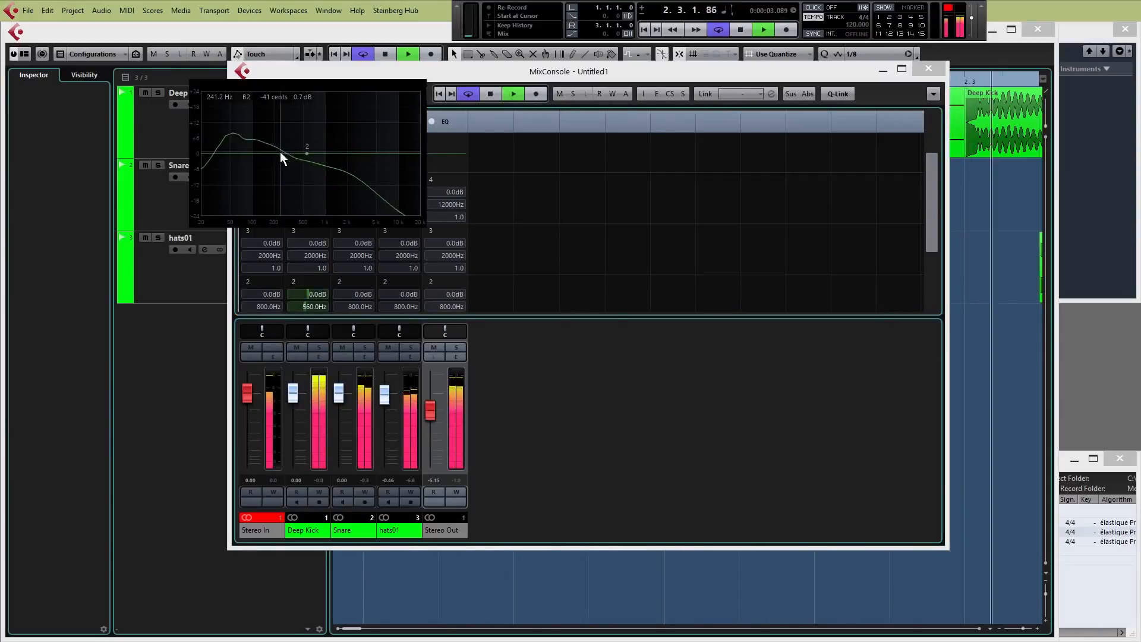
drag(280, 152, 323, 202)
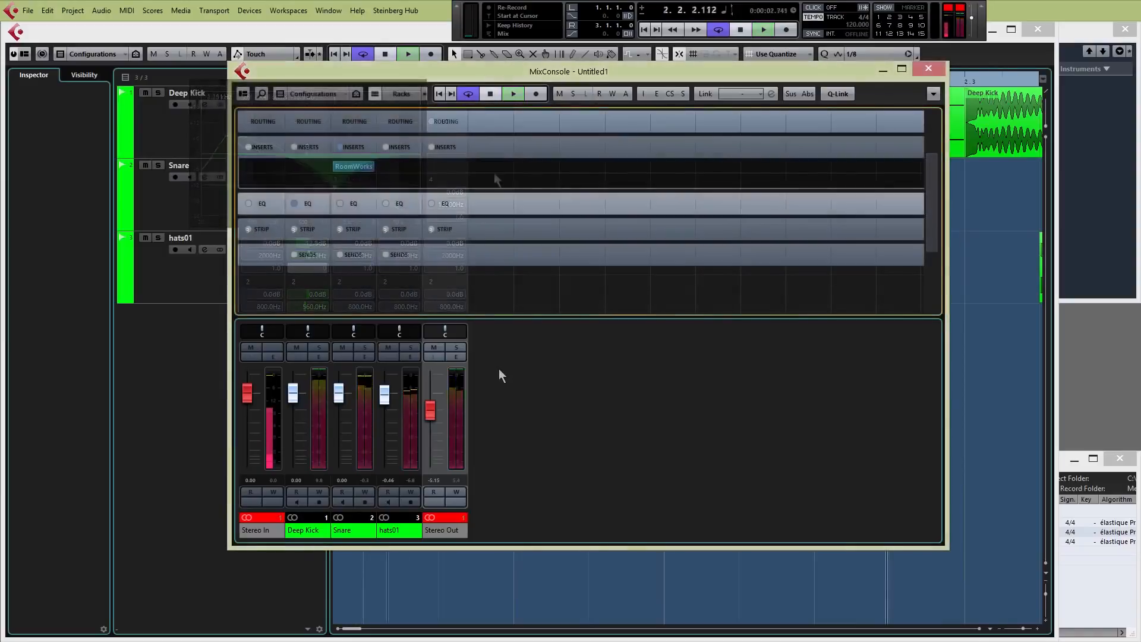
Step: Audition the hats01 channel by soloing and unsoloing it, muting and unmuting it during playback, and close the mixer
click(409, 348)
key(space)
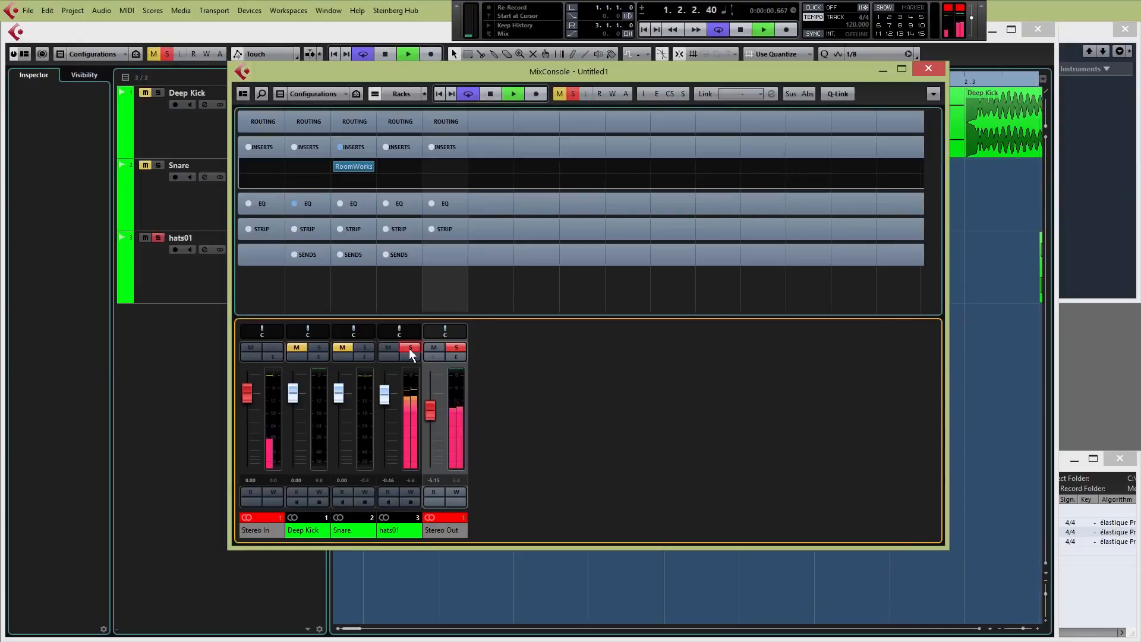
click(409, 348)
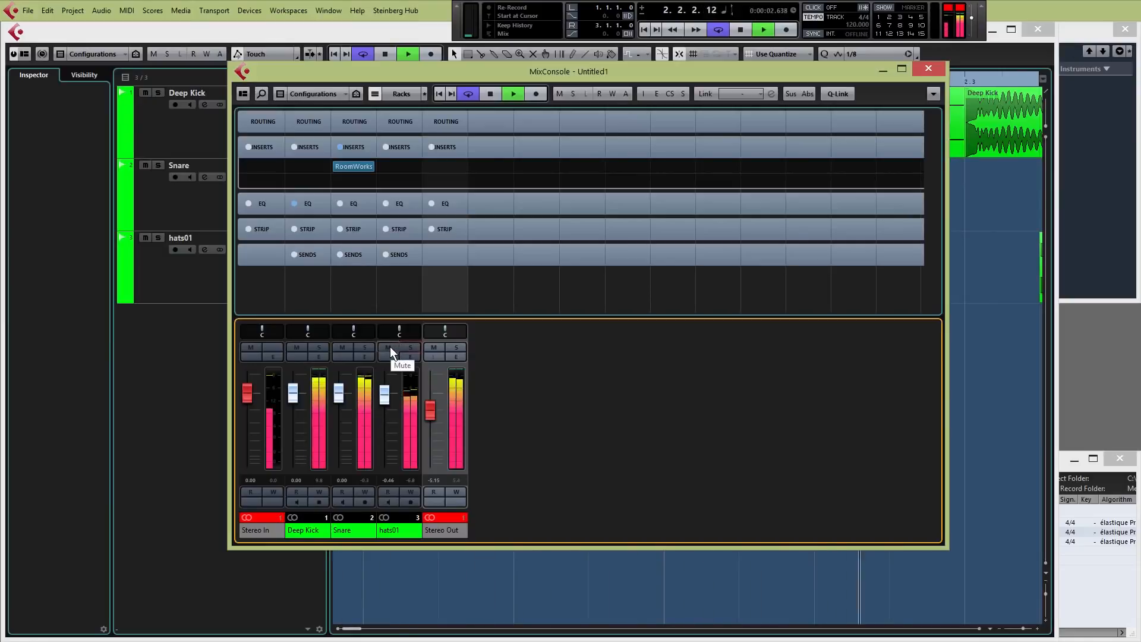
click(390, 347)
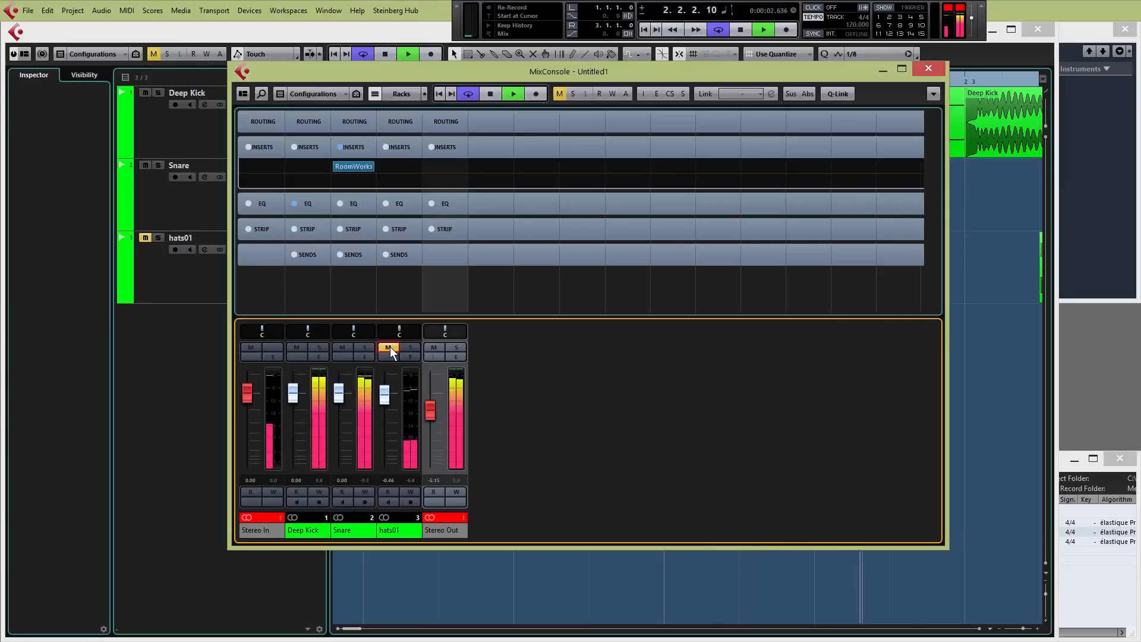
click(389, 347)
key(F3)
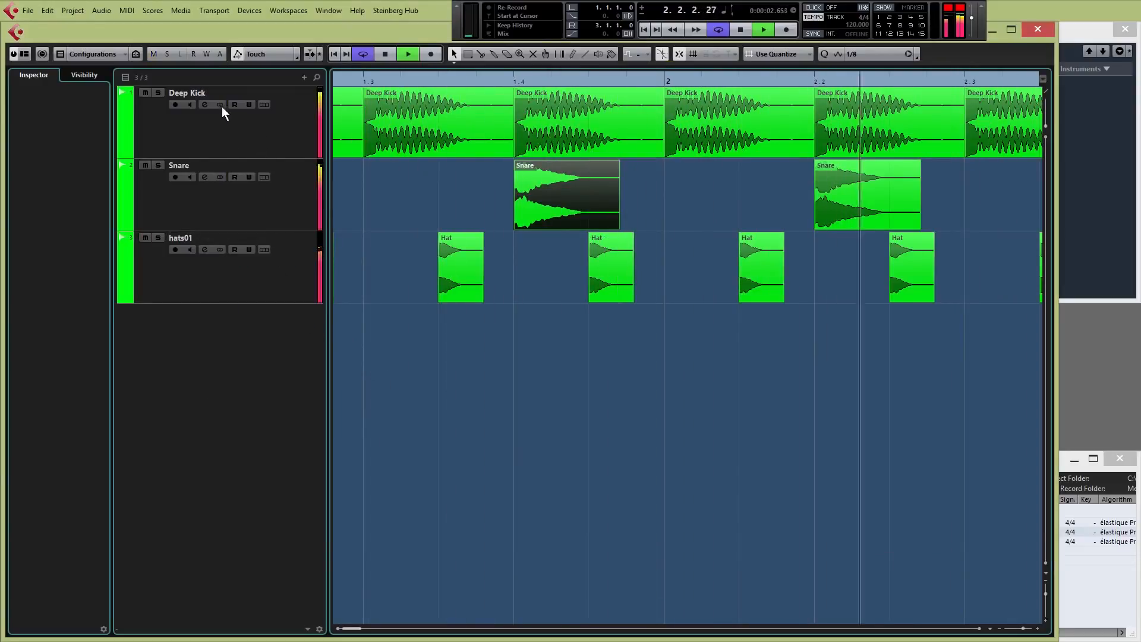
Step: Audition the mix by soloing and unsoloing Deep Kick, muting and unmuting Snare, and stop playback
click(159, 93)
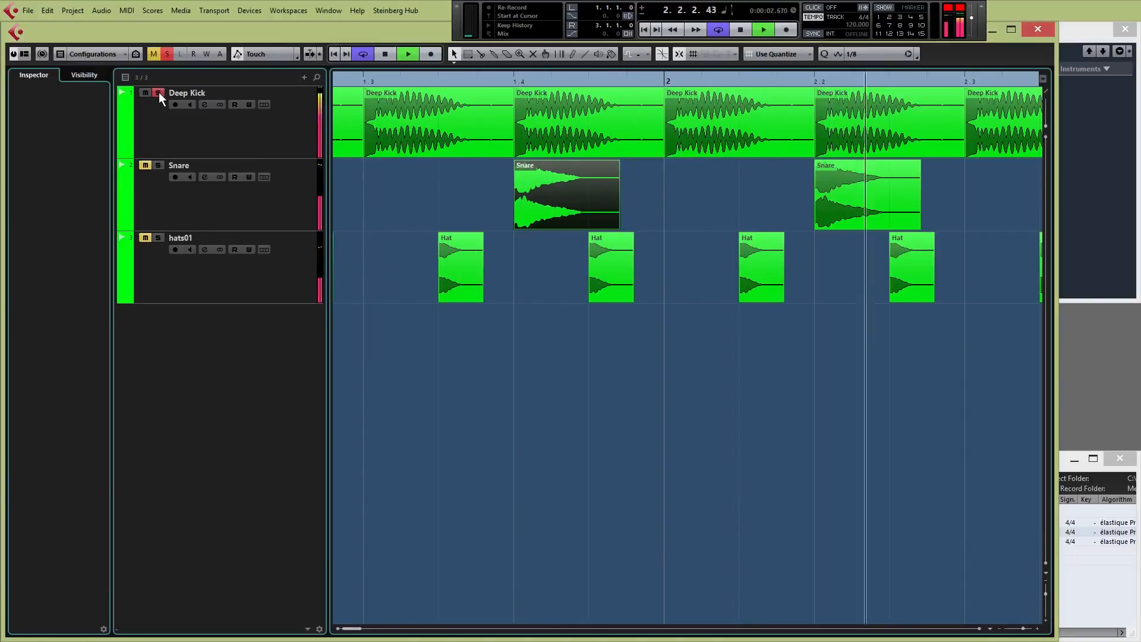
click(158, 92)
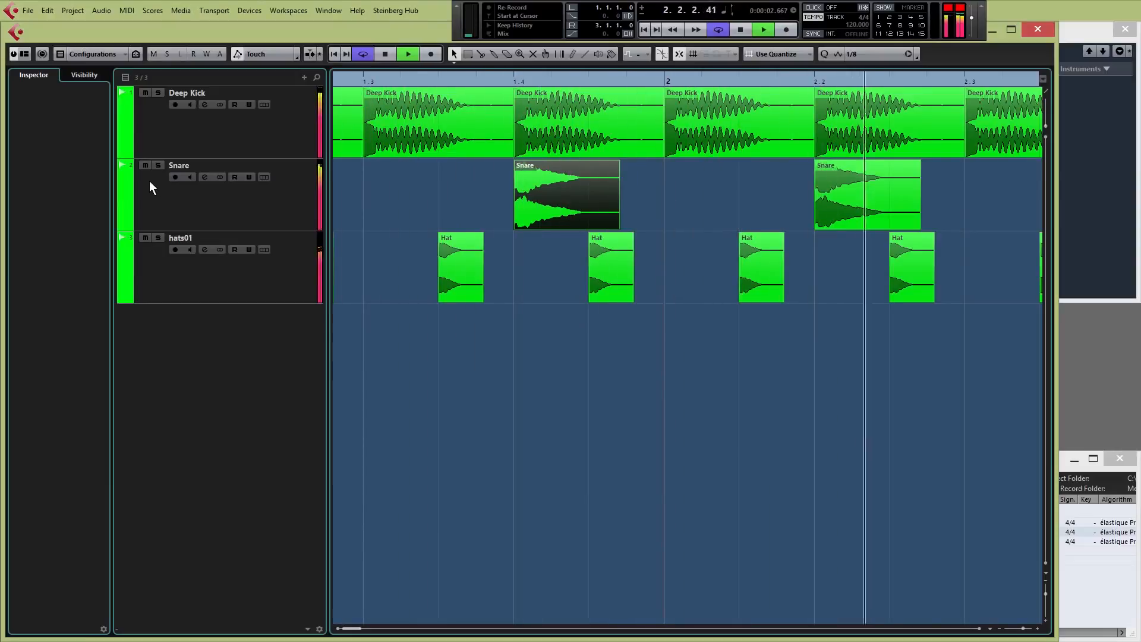
click(145, 166)
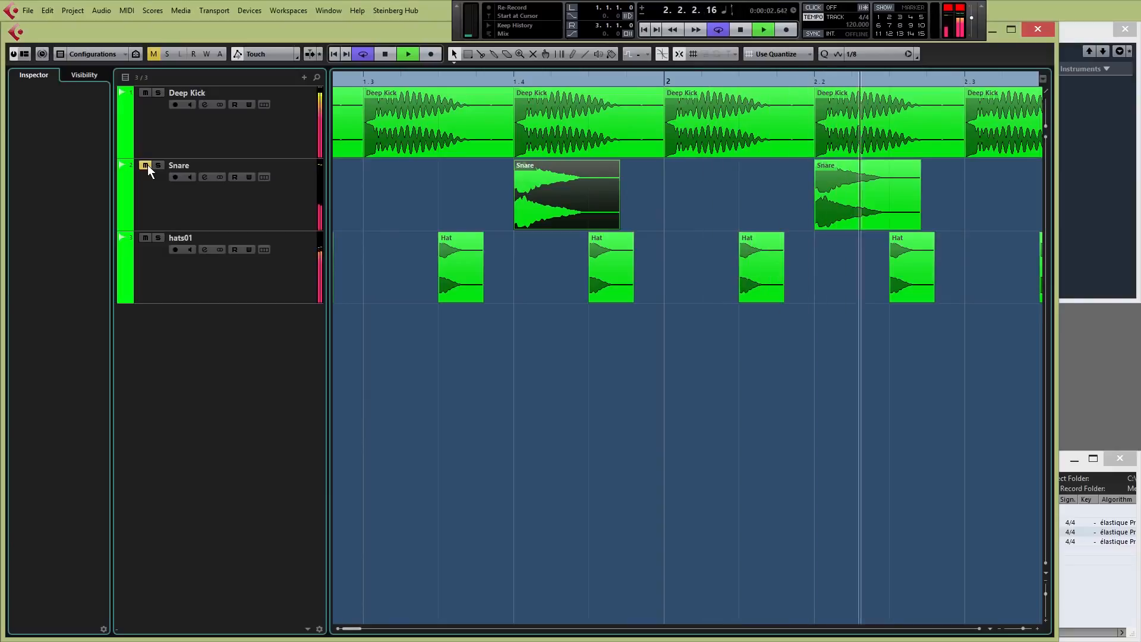
click(146, 165)
key(space)
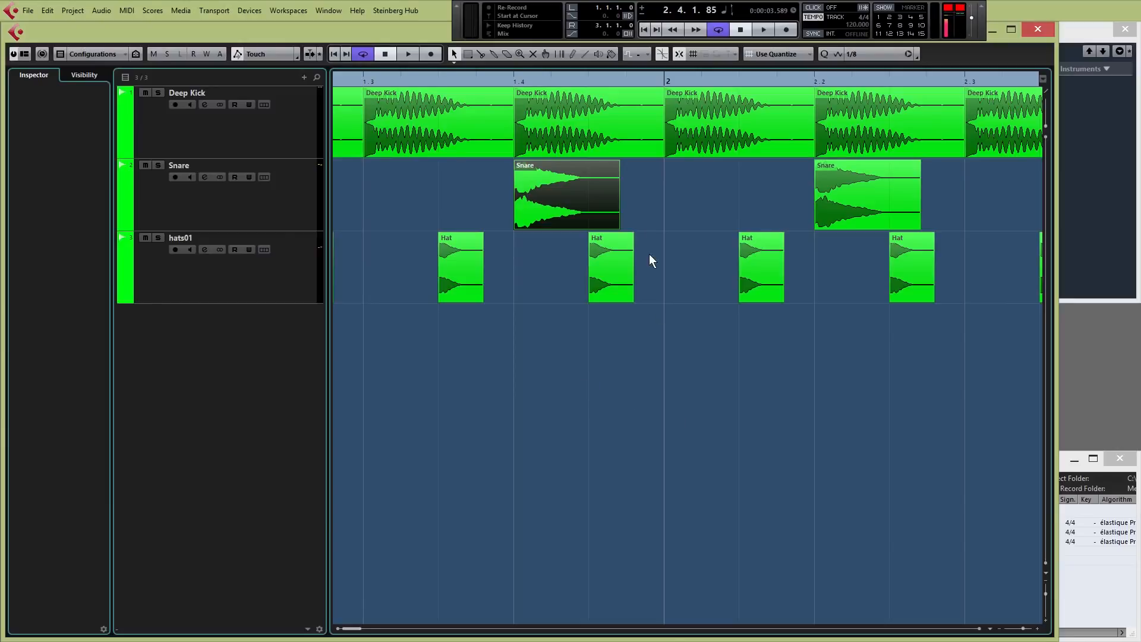
click(569, 126)
click(572, 210)
click(615, 263)
click(575, 128)
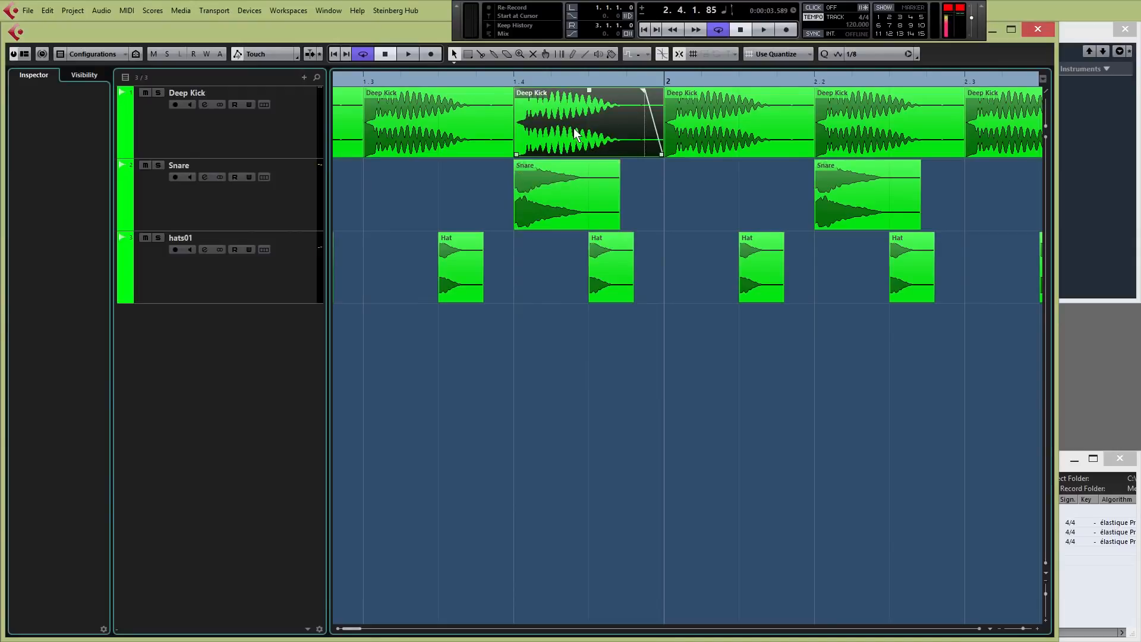
Step: Preview the first VEH1 shaker loops and import VEH1 Shaker Loop - 02 into the Pool
click(1069, 586)
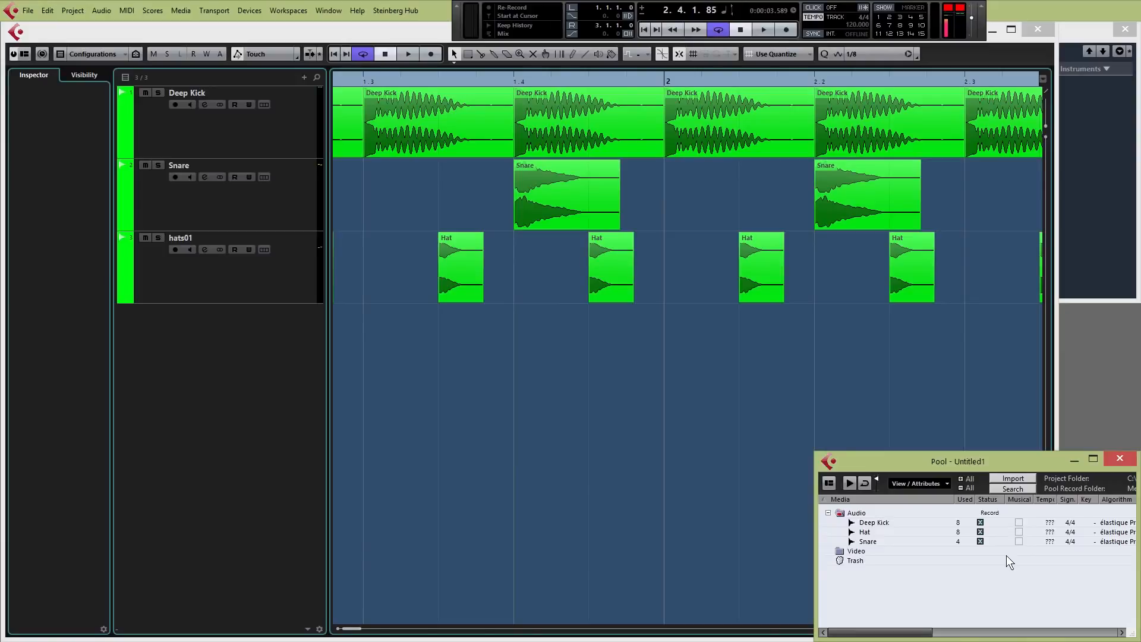
click(1002, 480)
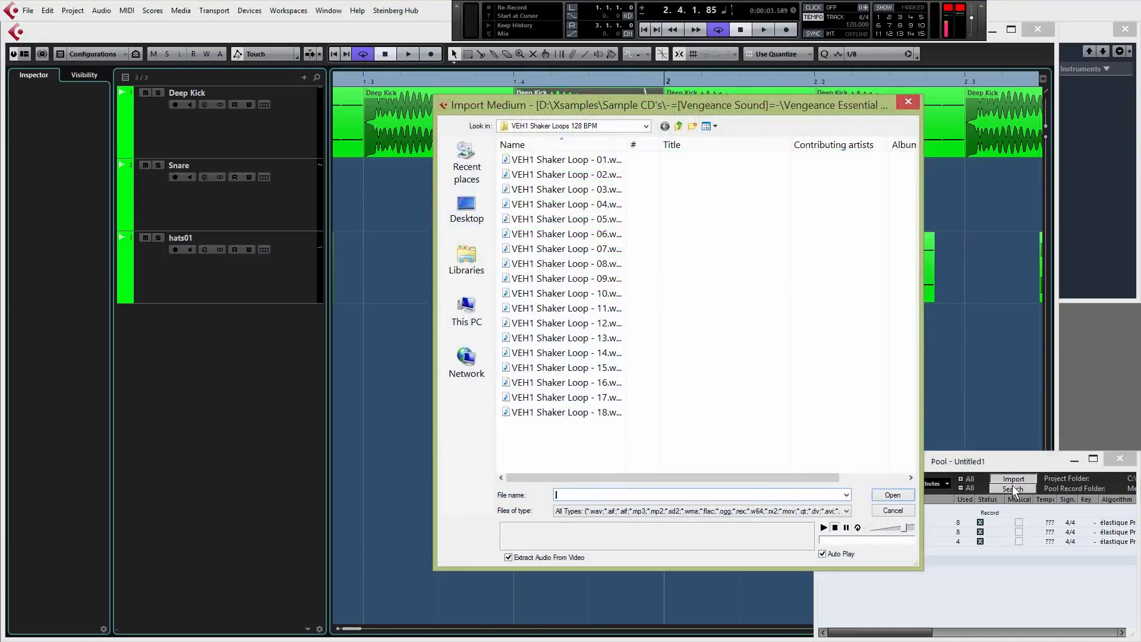
click(576, 160)
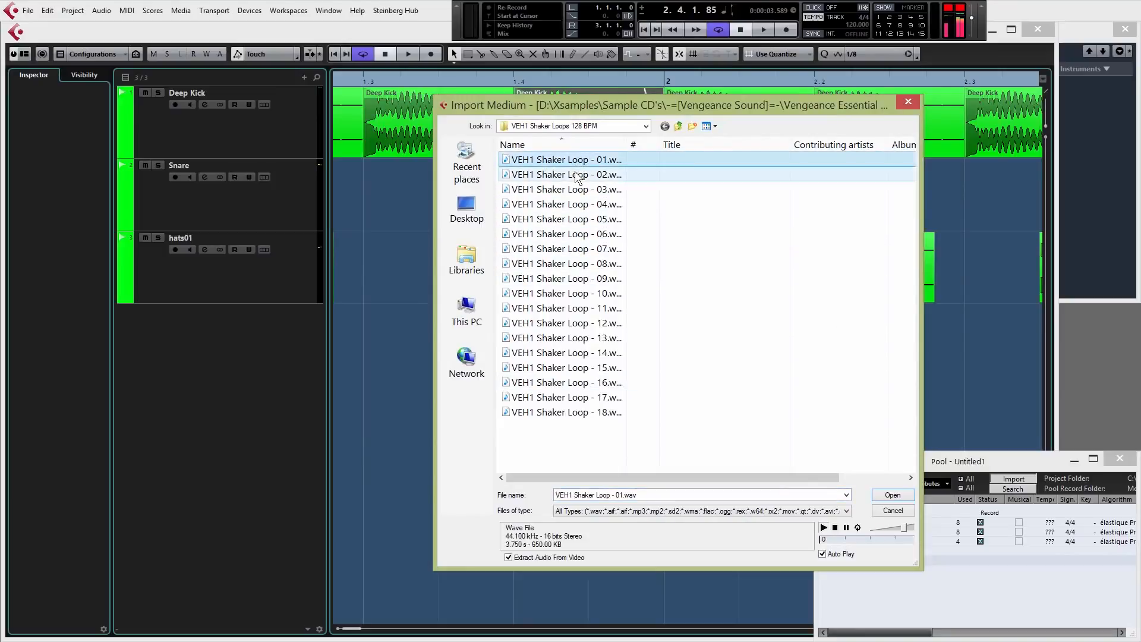
click(576, 176)
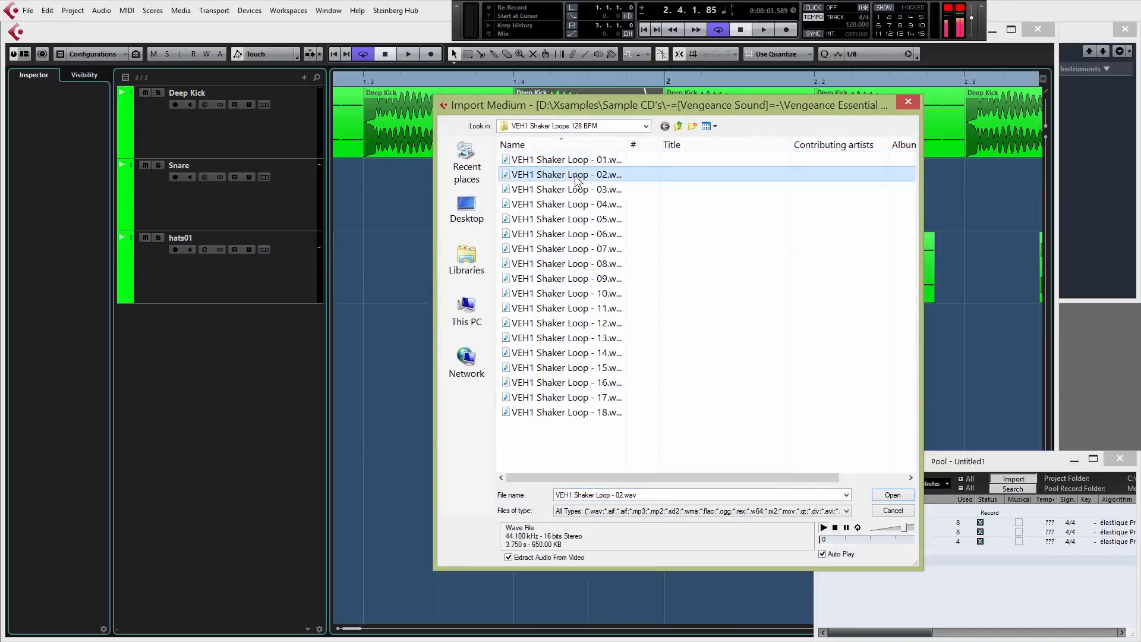
click(577, 190)
click(576, 175)
click(908, 495)
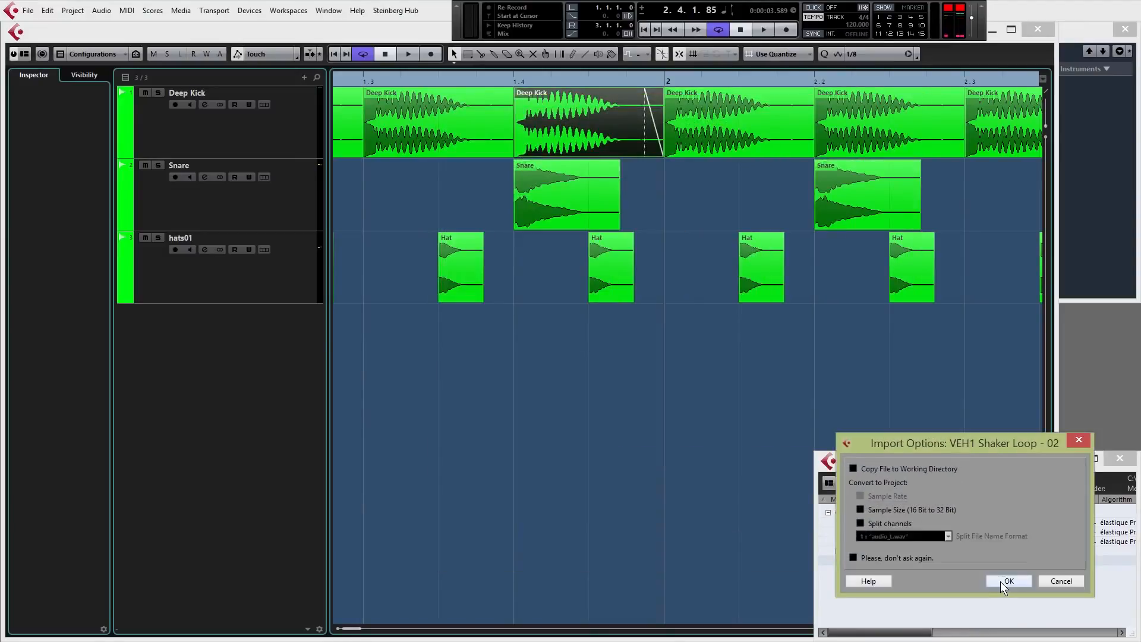
click(1000, 581)
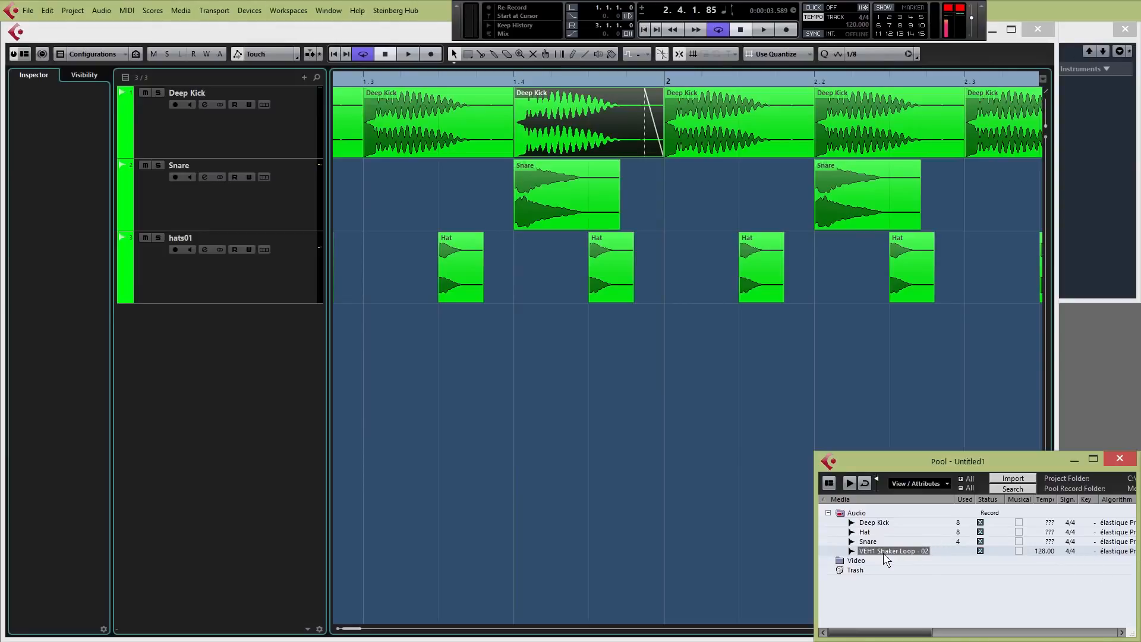
Step: Place VEH1 Shaker Loop - 02 on a new track below hats01 at bar 1 and play the project from the start
drag(888, 551, 342, 324)
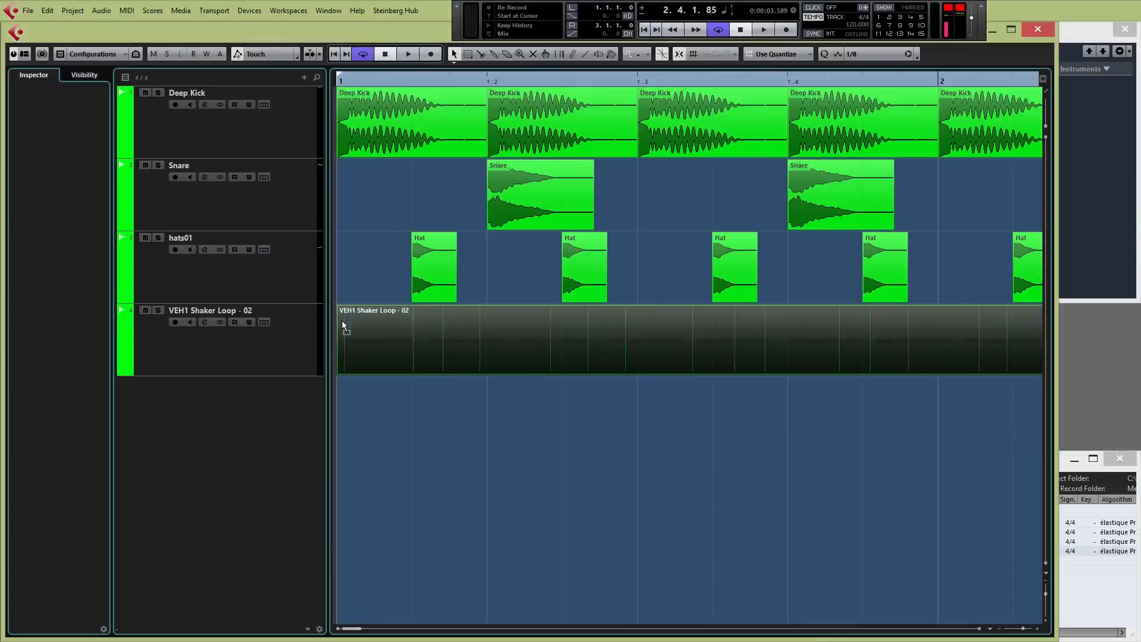
click(646, 29)
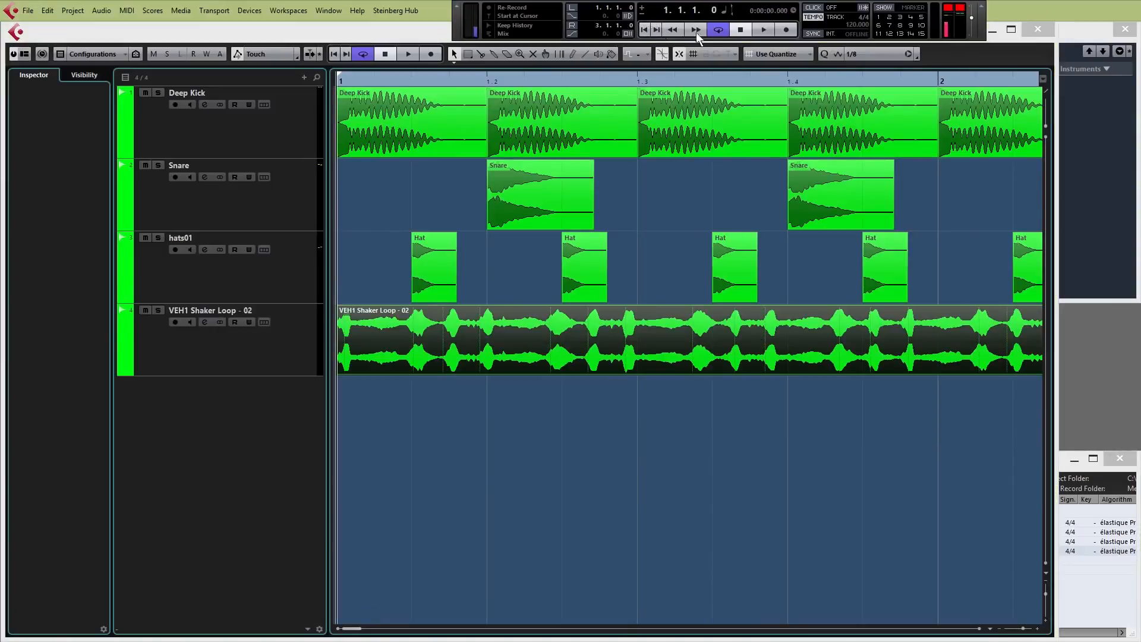
click(761, 29)
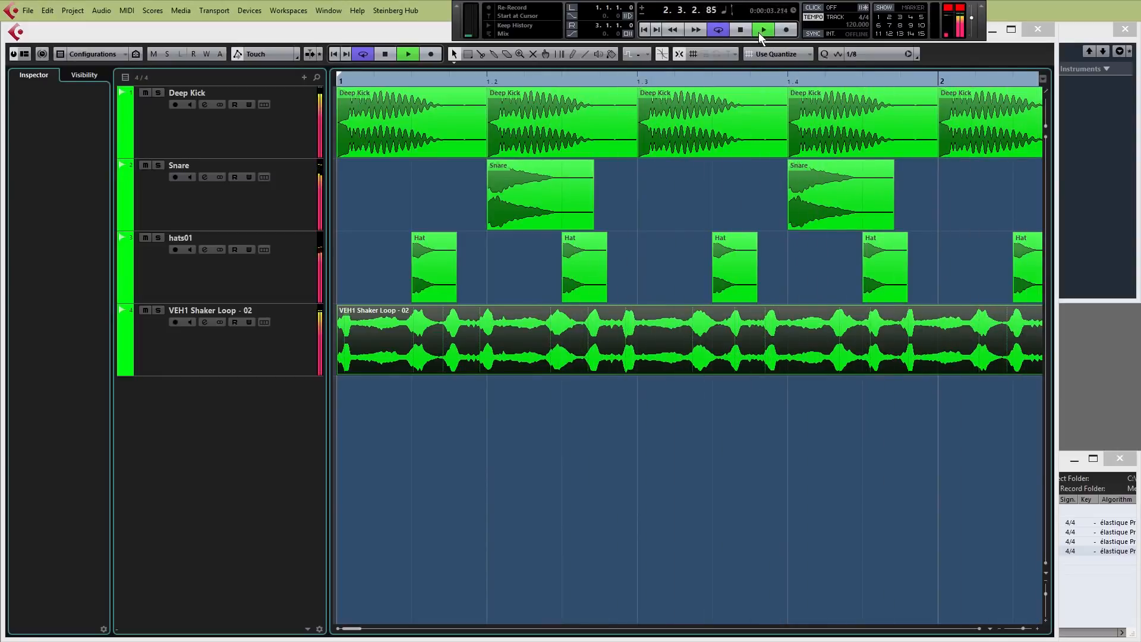
key(space)
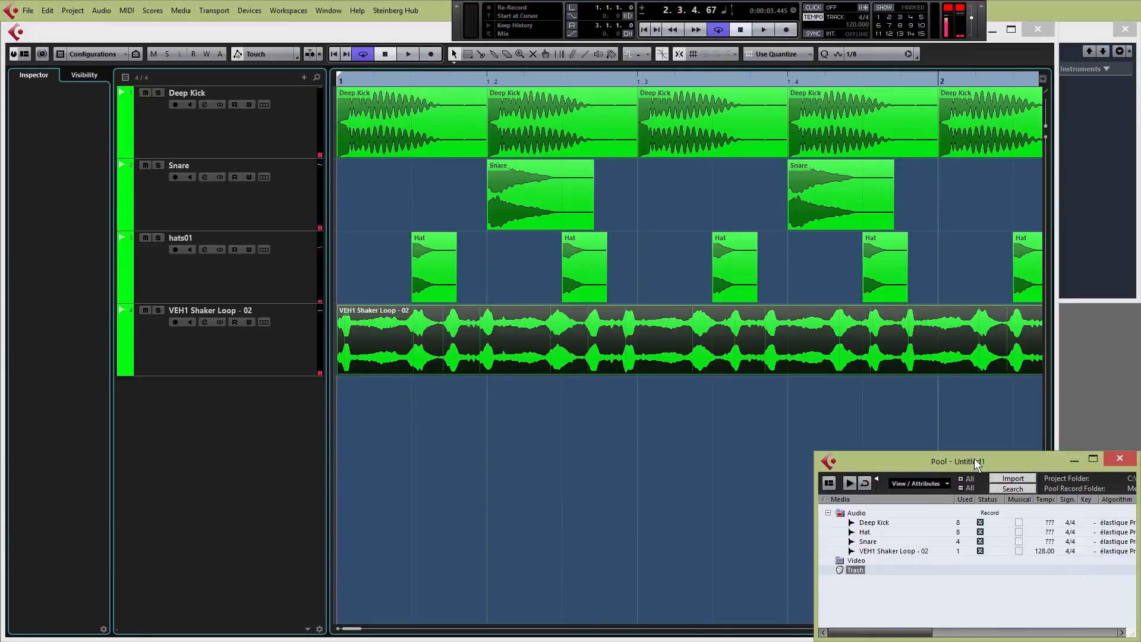
Step: Enable Musical Mode for VEH1 Shaker Loop - 02 in the Pool and play back the loop with all tracks
click(889, 551)
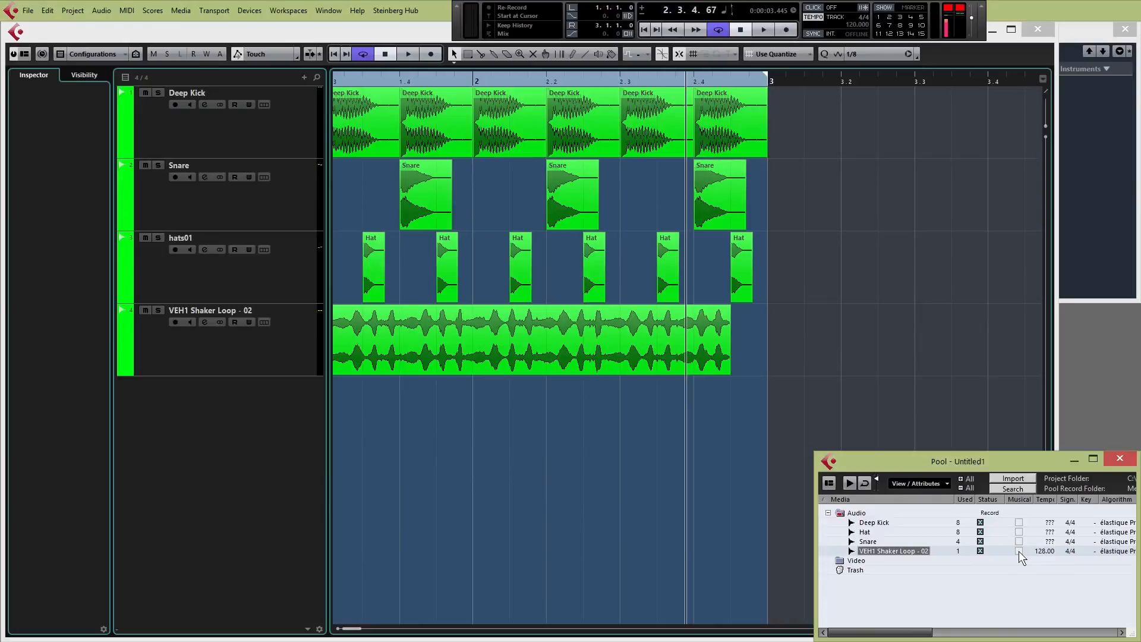
click(1019, 551)
click(649, 430)
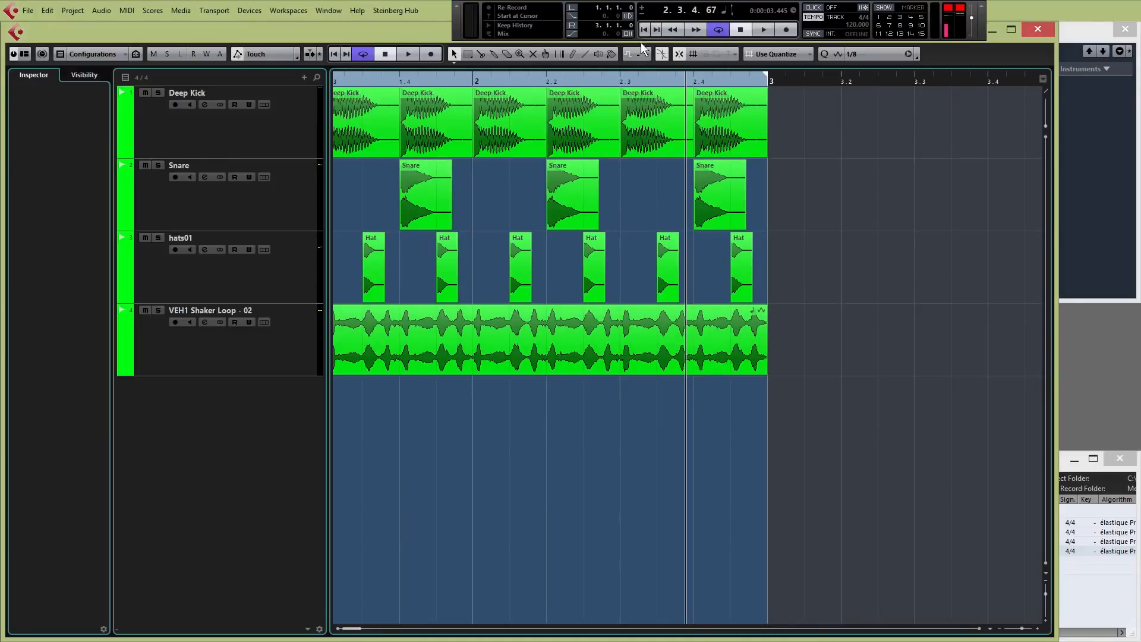
key(space)
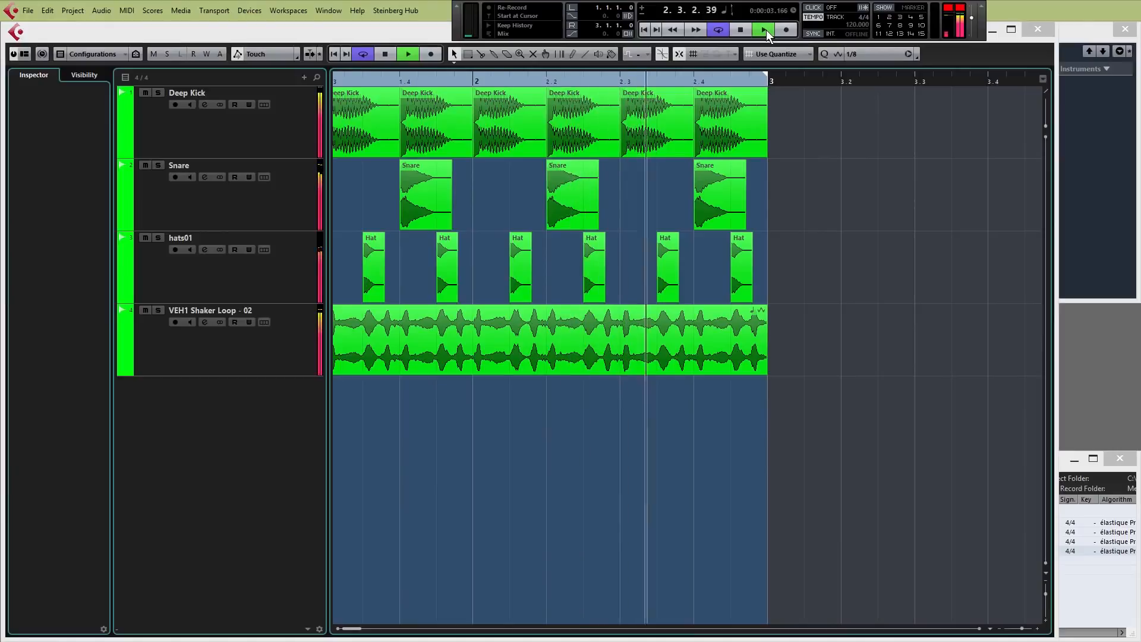
click(765, 30)
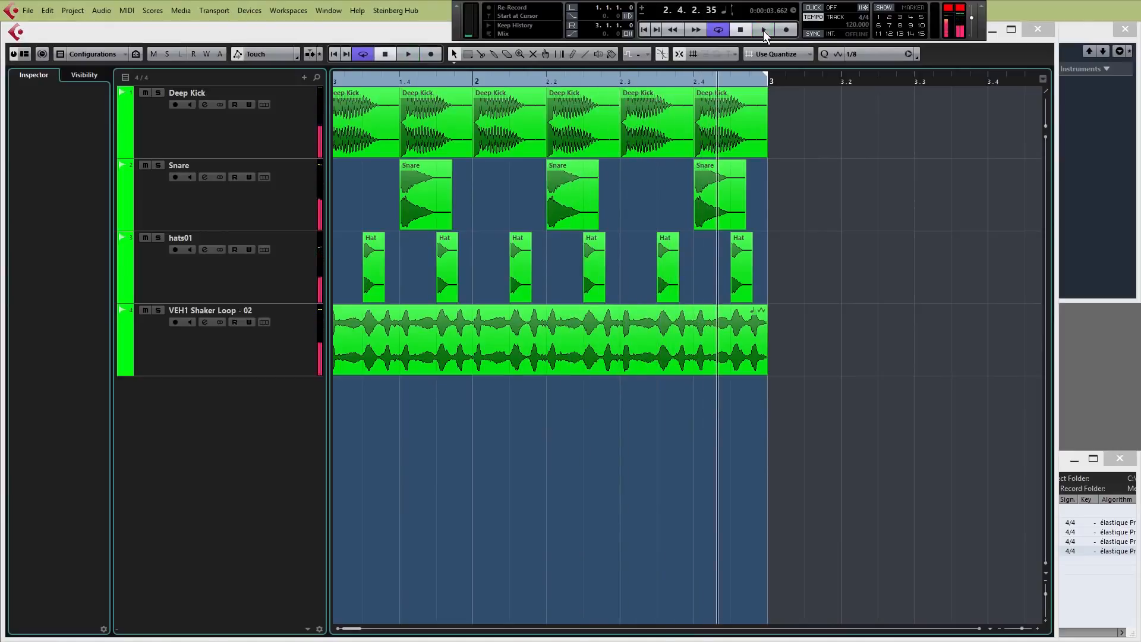